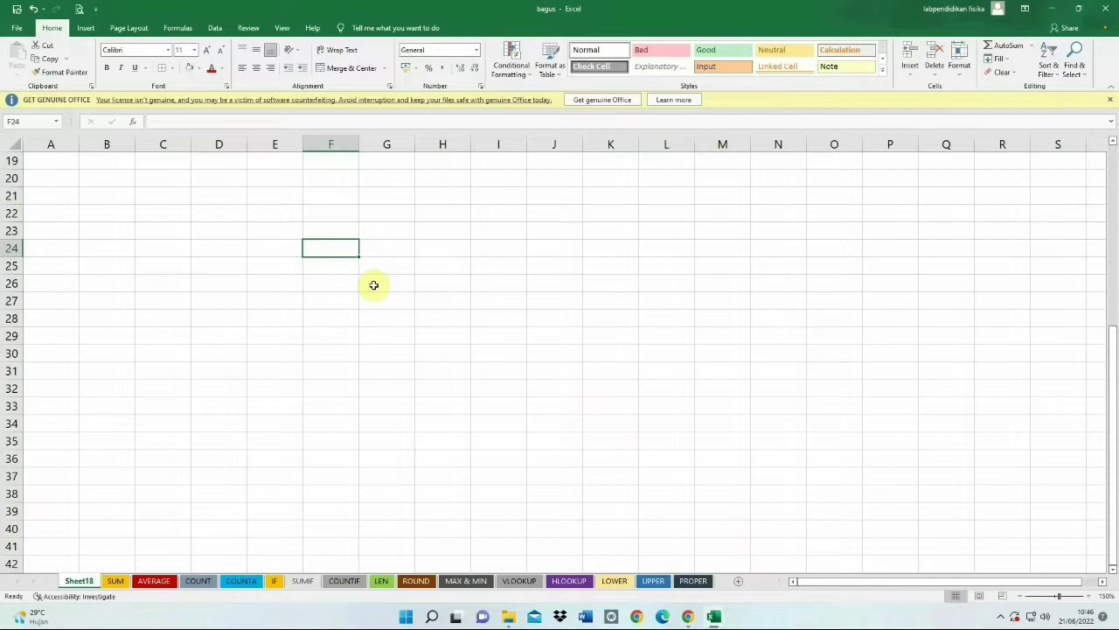
# On the SUM sheet, total the NILAI scores in cell G20 with =SUM(G5:G19)
pyautogui.click(114, 582)
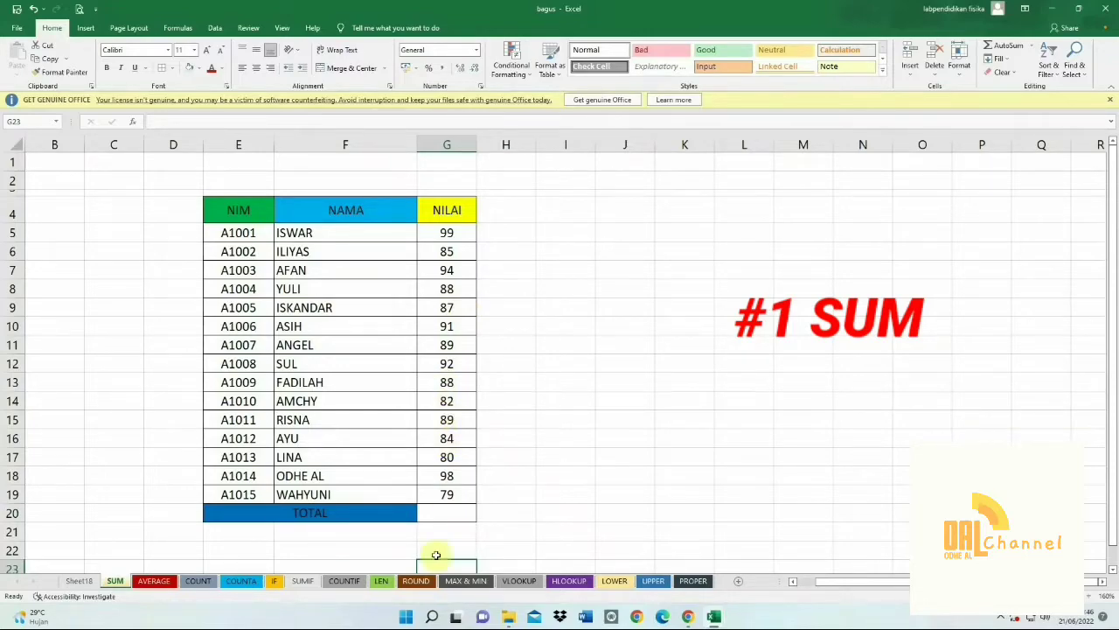
pyautogui.click(440, 508)
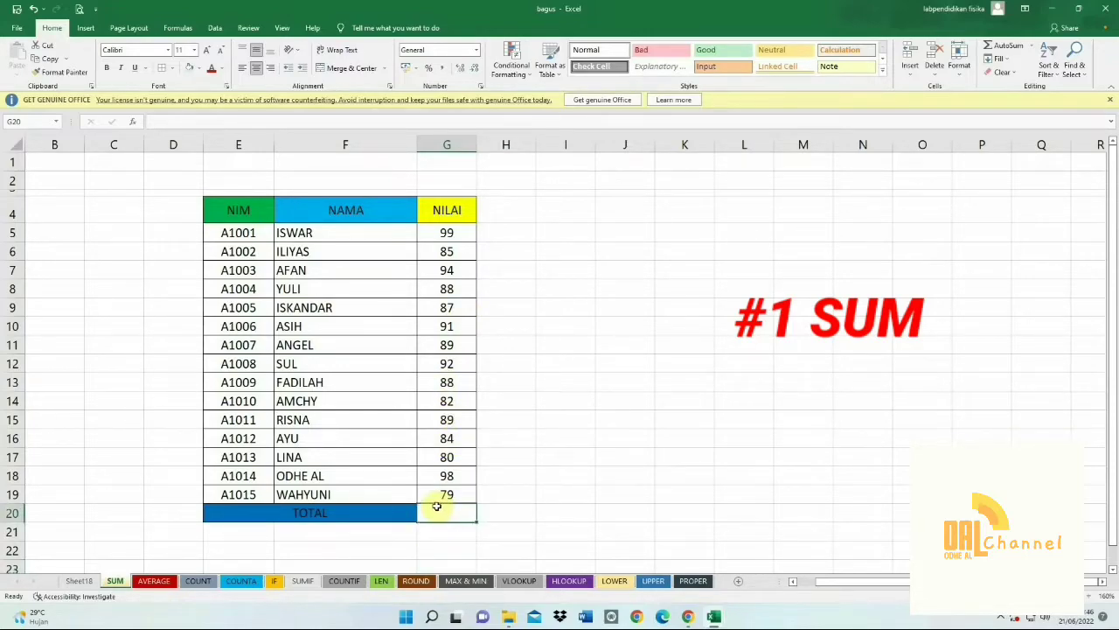
pyautogui.write('=SUM')
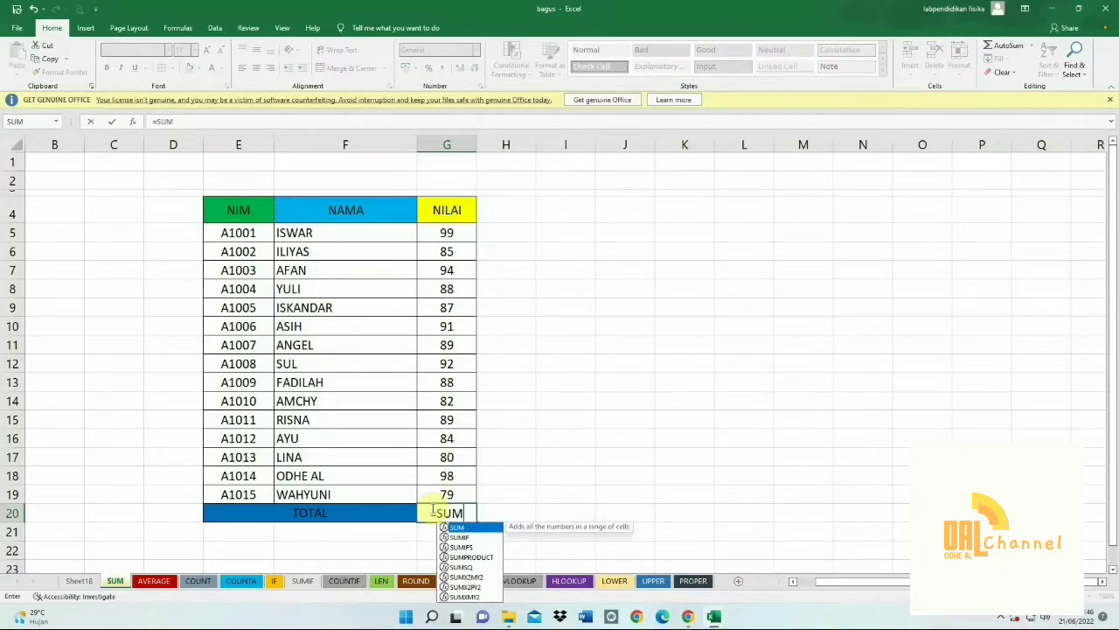
pyautogui.write('(')
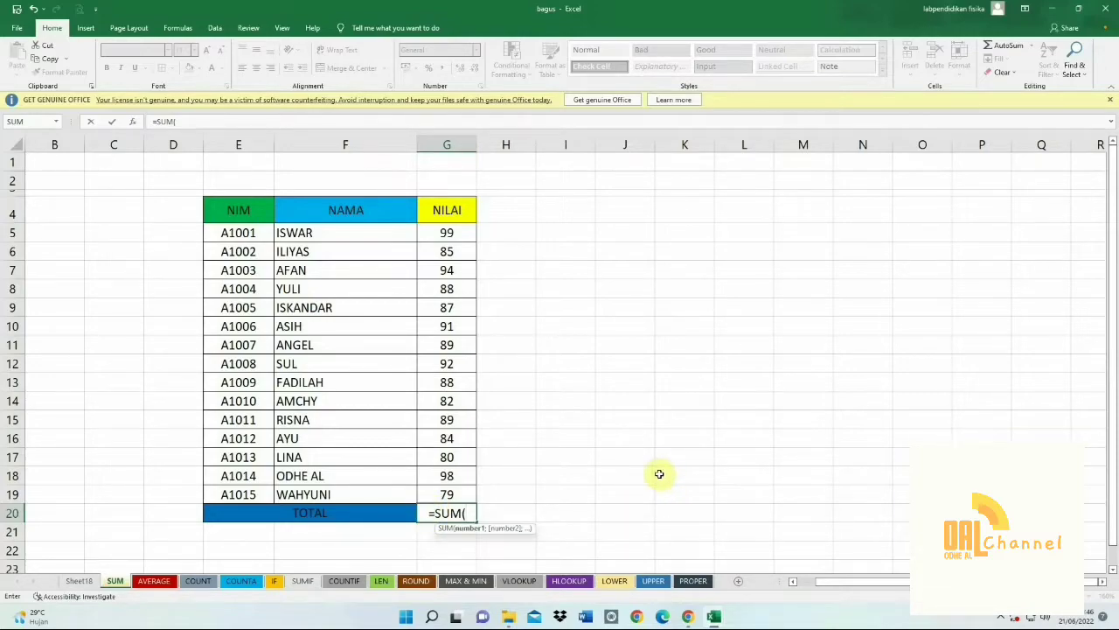
pyautogui.moveTo(435, 231); pyautogui.dragTo(435, 491)
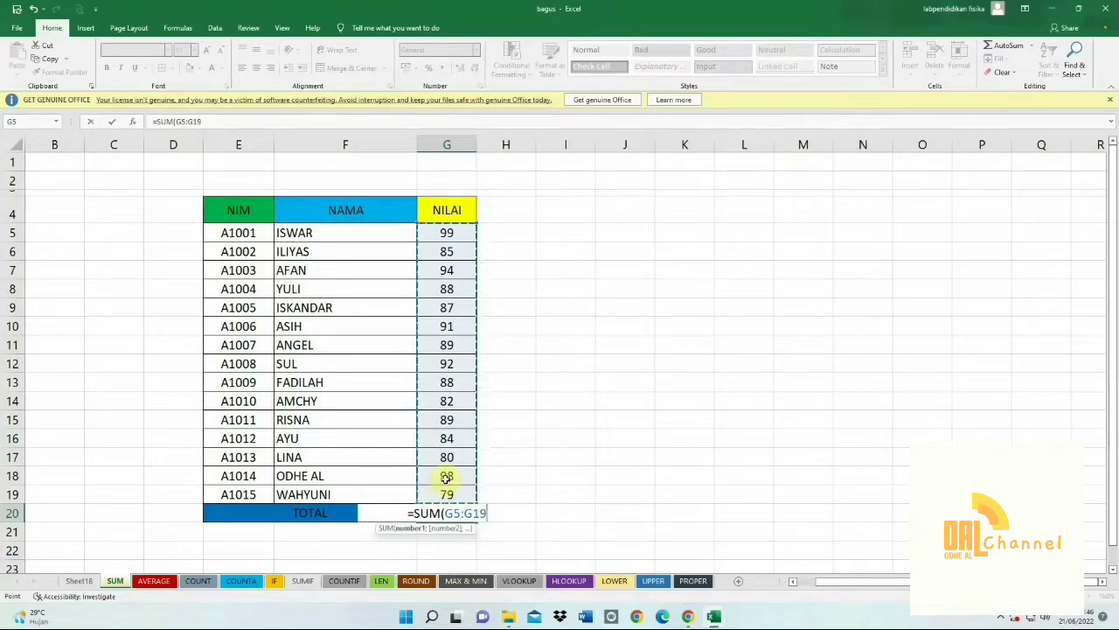
pyautogui.press('Return')
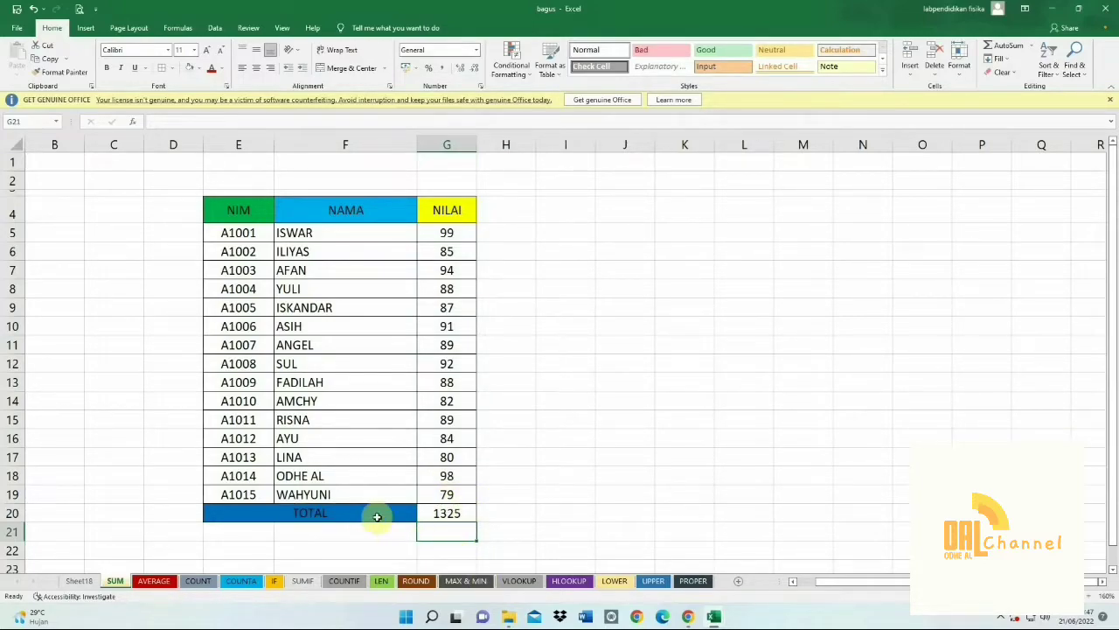
pyautogui.click(444, 514)
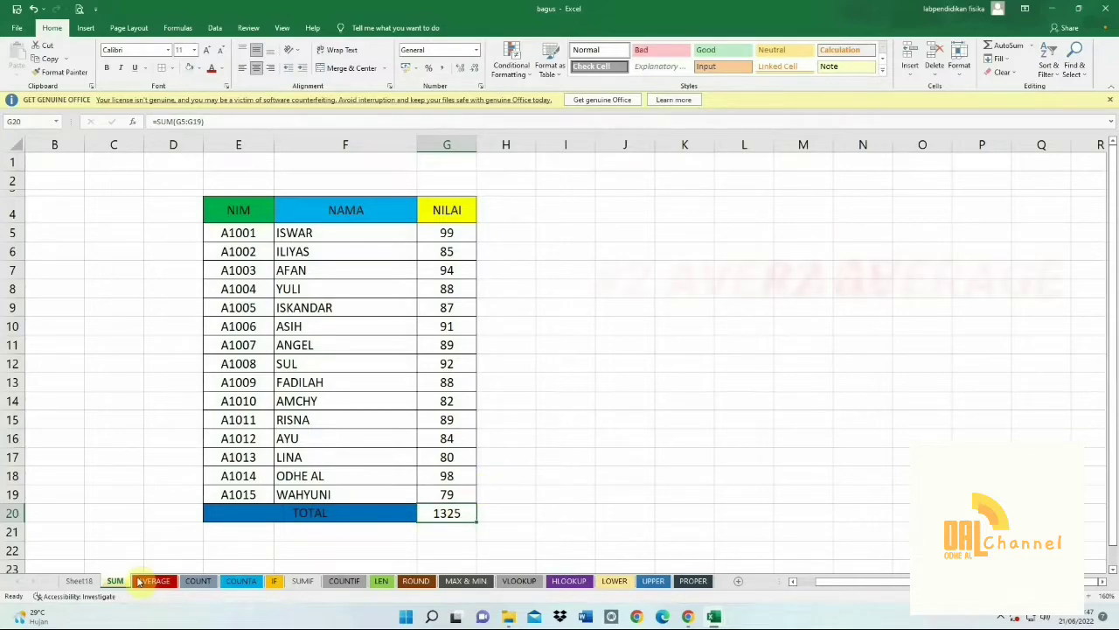
# On the AVERAGE sheet, calculate the mean NILAI score in cell I21 with =AVERAGE(I6:I20)
pyautogui.click(147, 582)
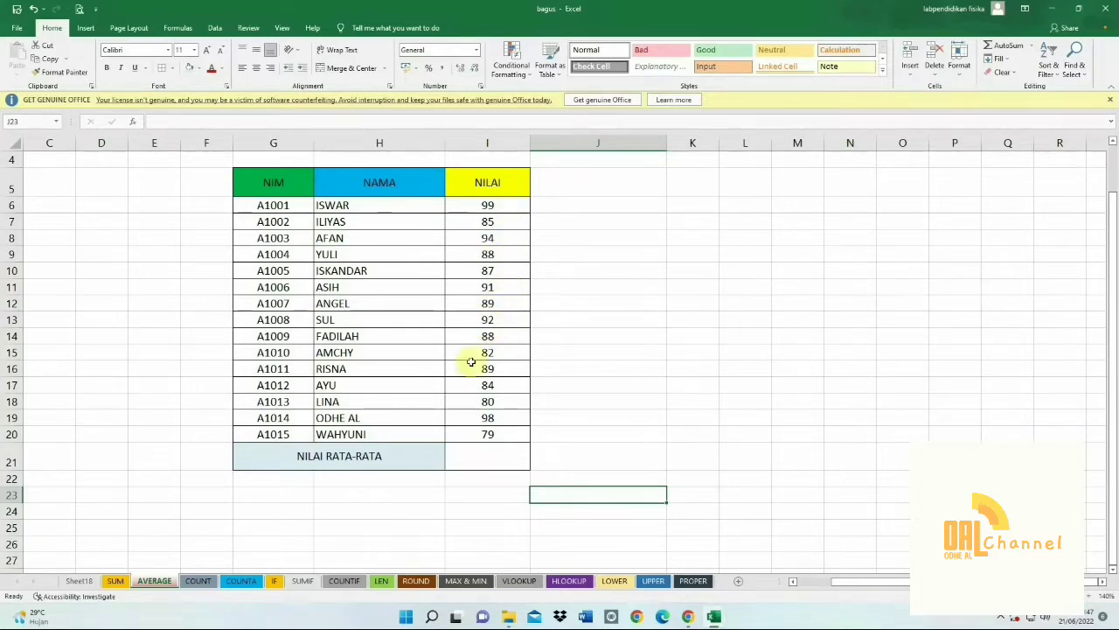
pyautogui.click(456, 461)
pyautogui.write('=')
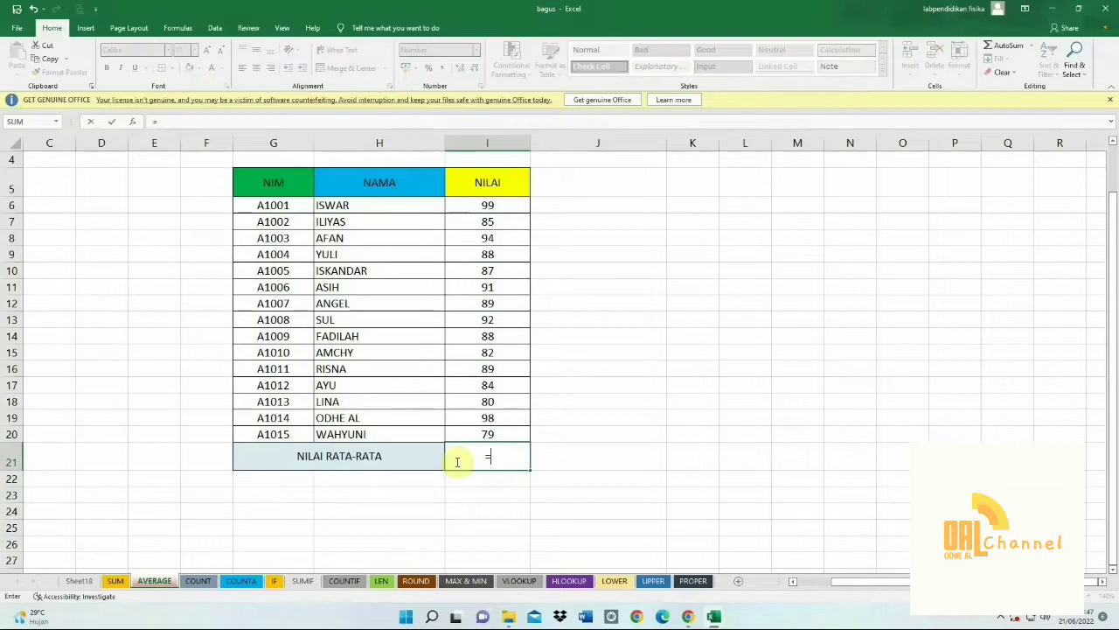
pyautogui.write('AV')
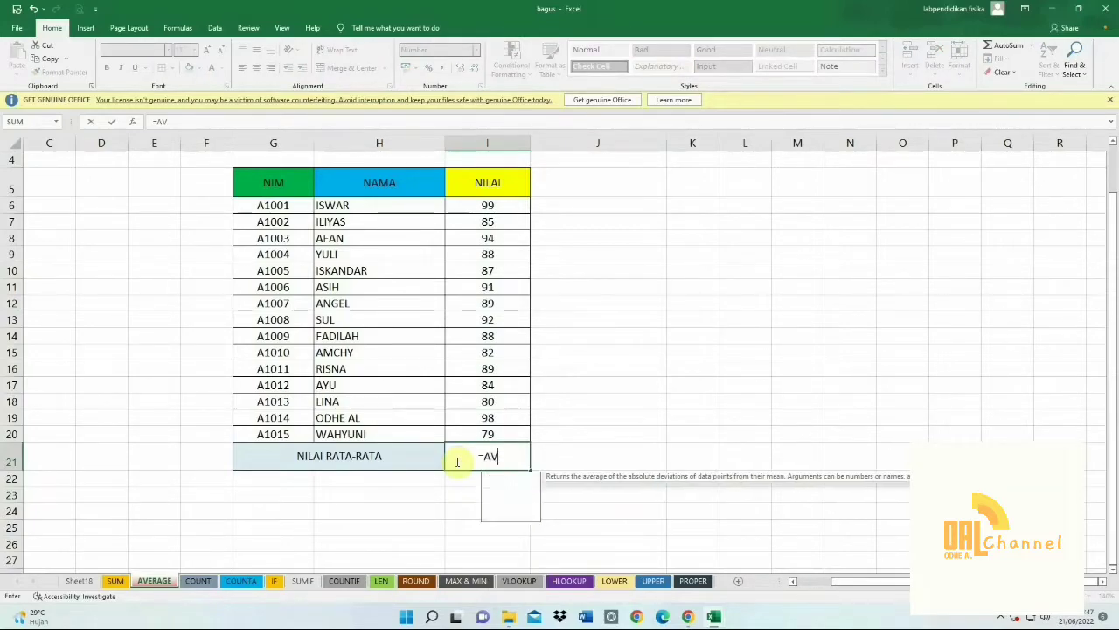
pyautogui.write('ERAGE')
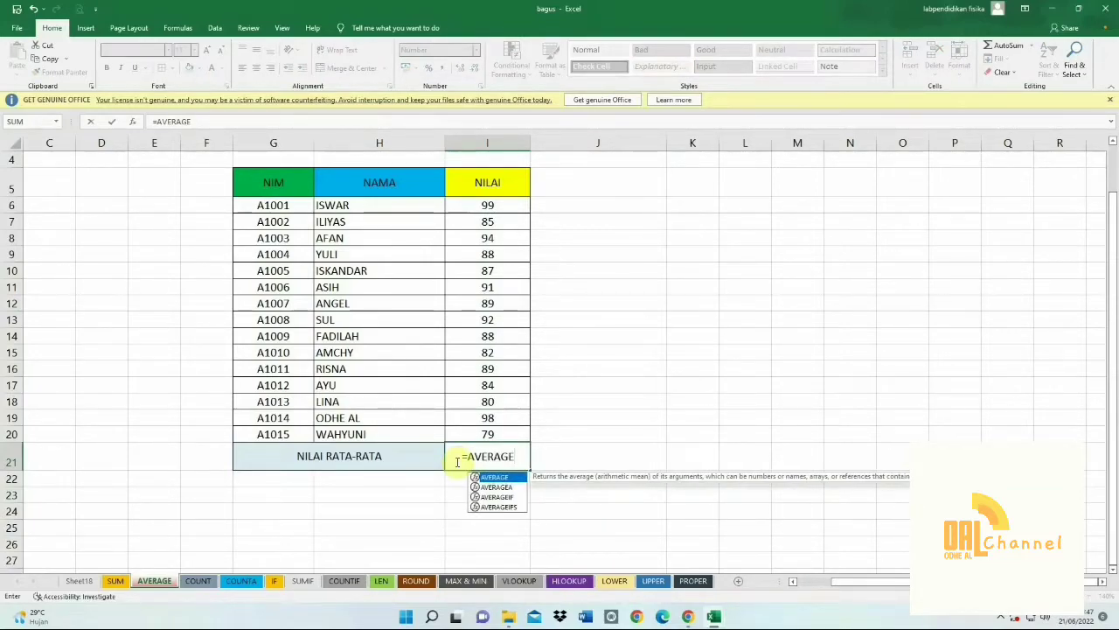
pyautogui.write('(')
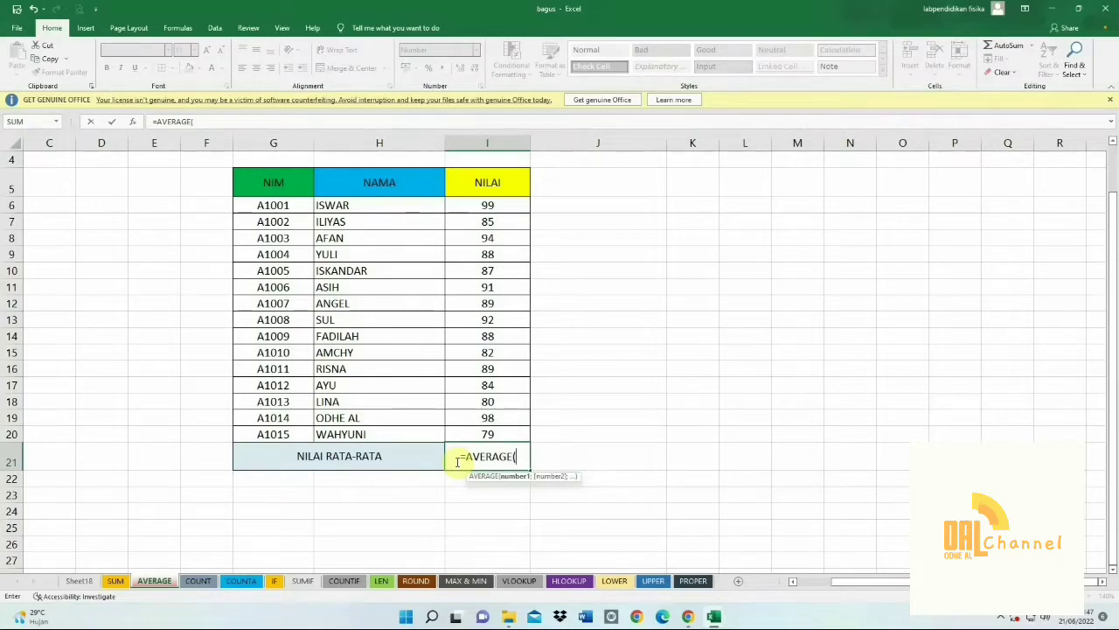
pyautogui.moveTo(464, 208); pyautogui.dragTo(487, 426)
pyautogui.write(')')
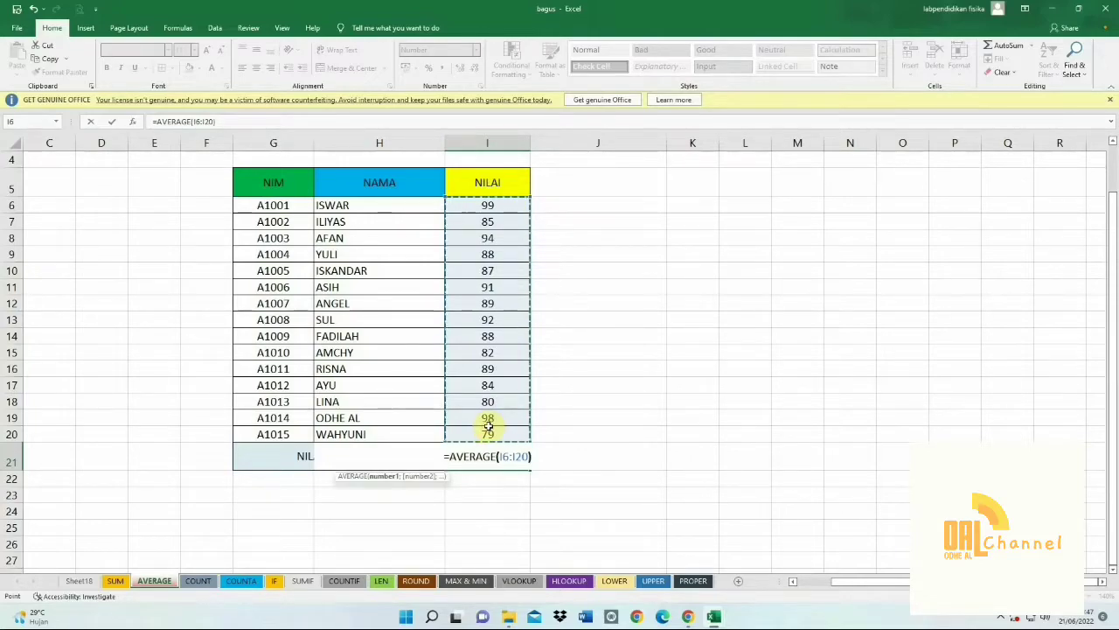
pyautogui.press('Return')
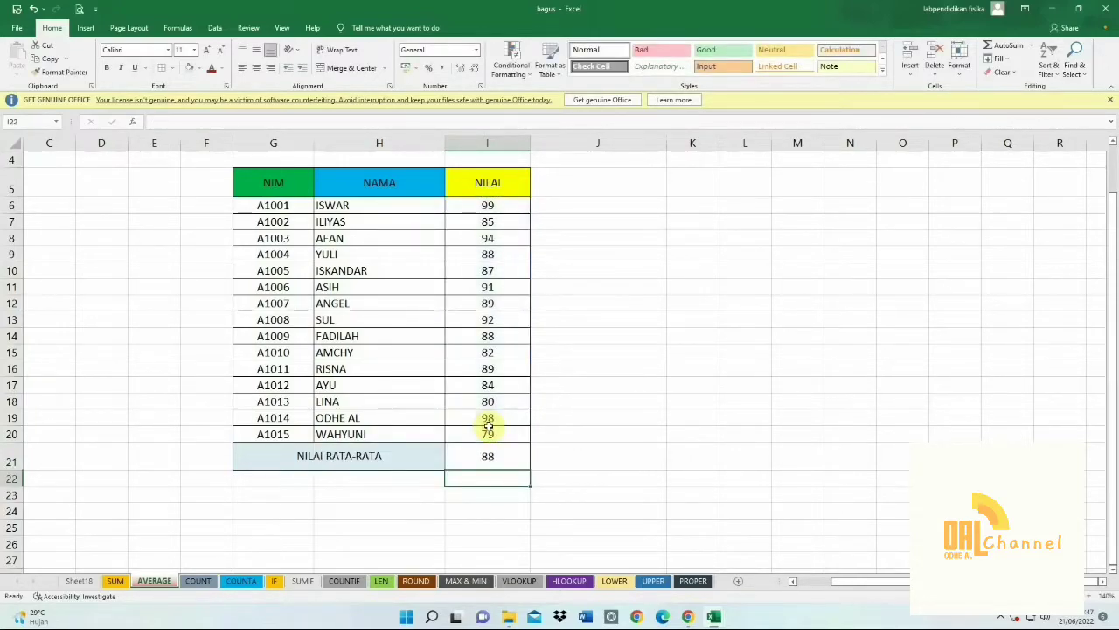
pyautogui.click(493, 455)
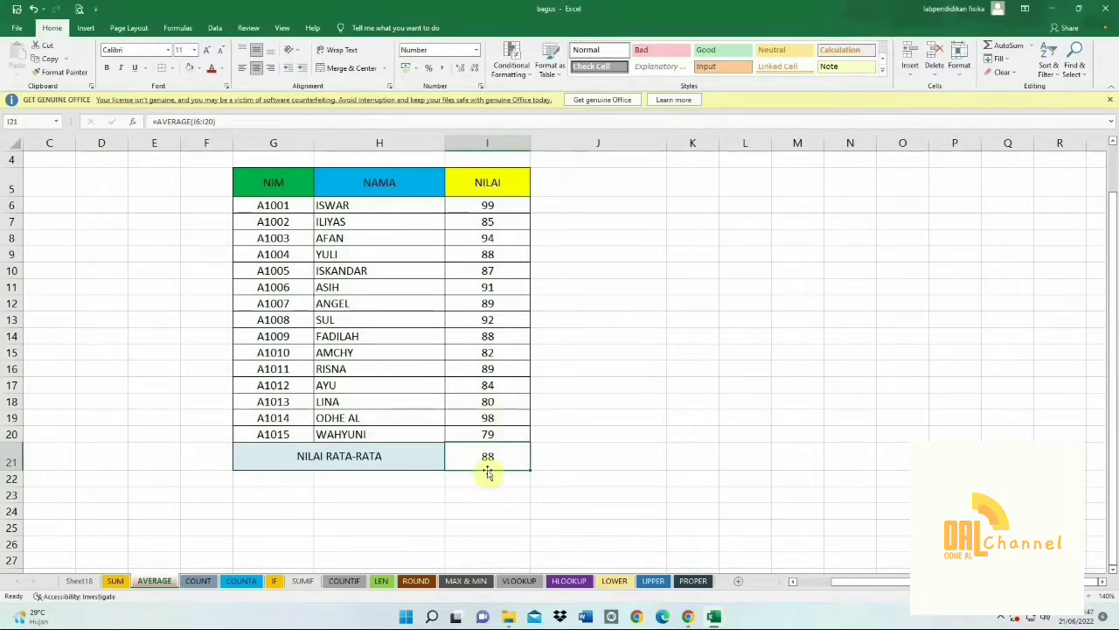
# On the COUNT sheet, count the numeric entries of the list in cell H18 with =COUNT(H7:H16)
pyautogui.click(197, 581)
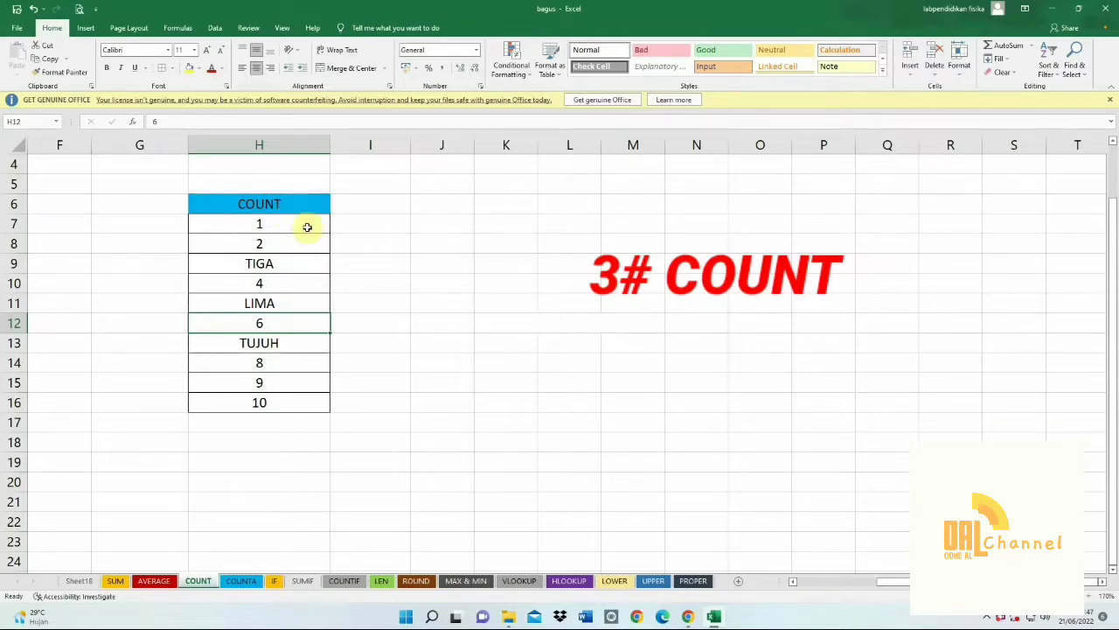
pyautogui.click(249, 445)
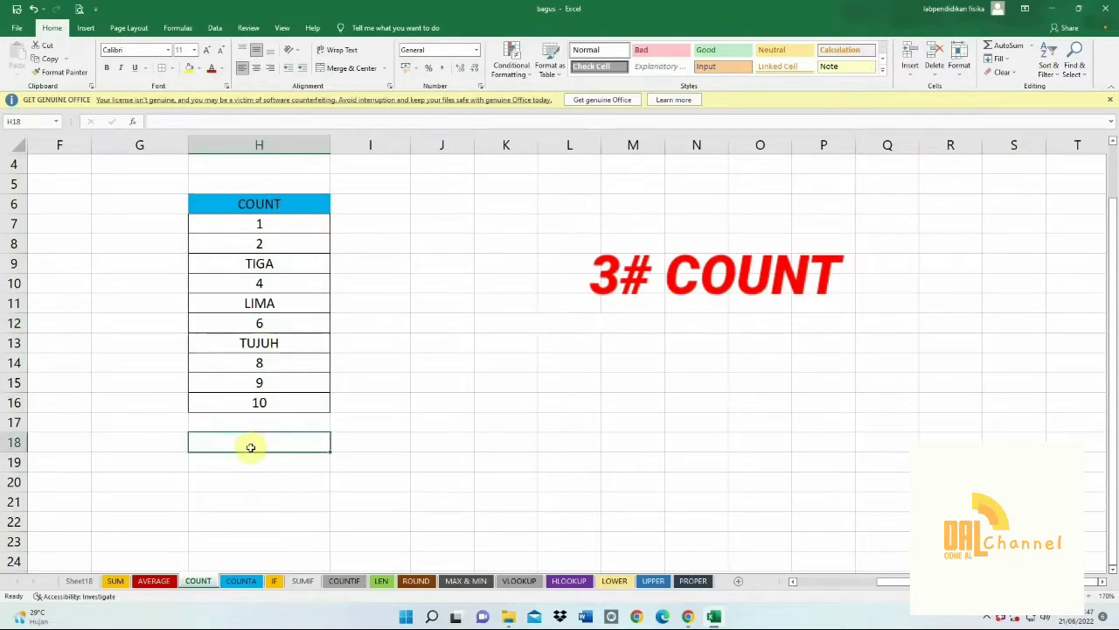
pyautogui.write('=')
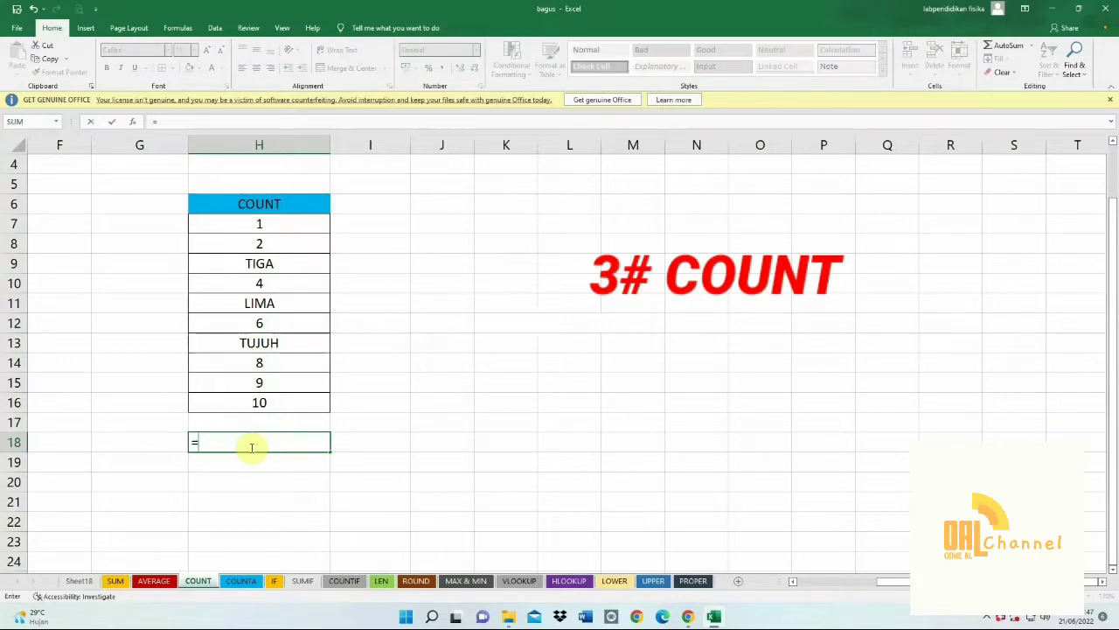
pyautogui.write('COUN')
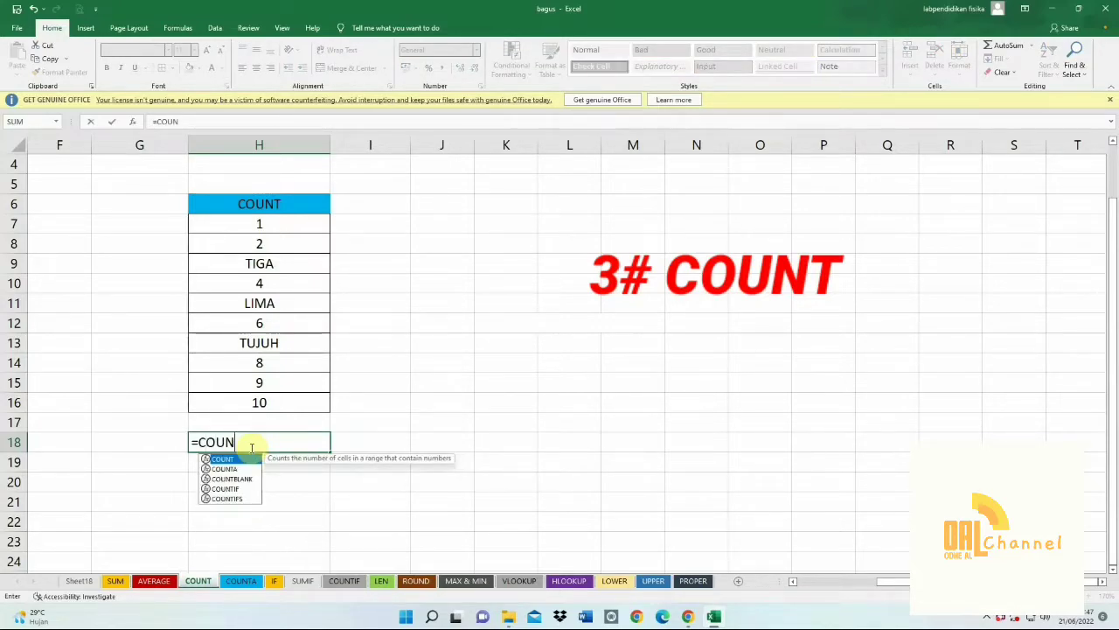
pyautogui.write('T(')
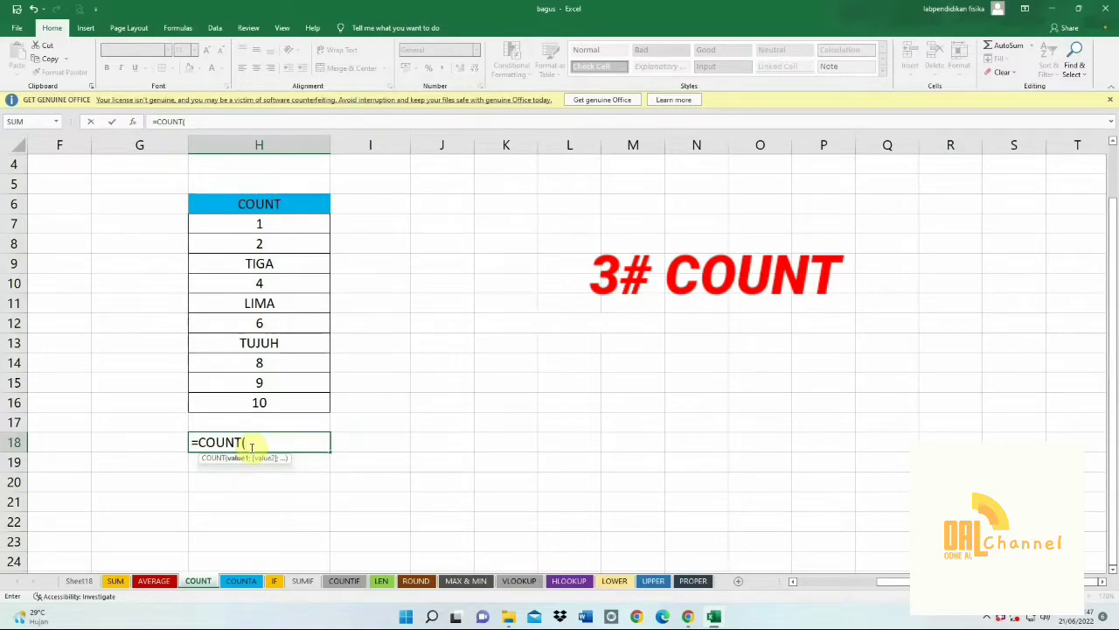
pyautogui.moveTo(251, 225); pyautogui.dragTo(283, 394)
pyautogui.press('Return')
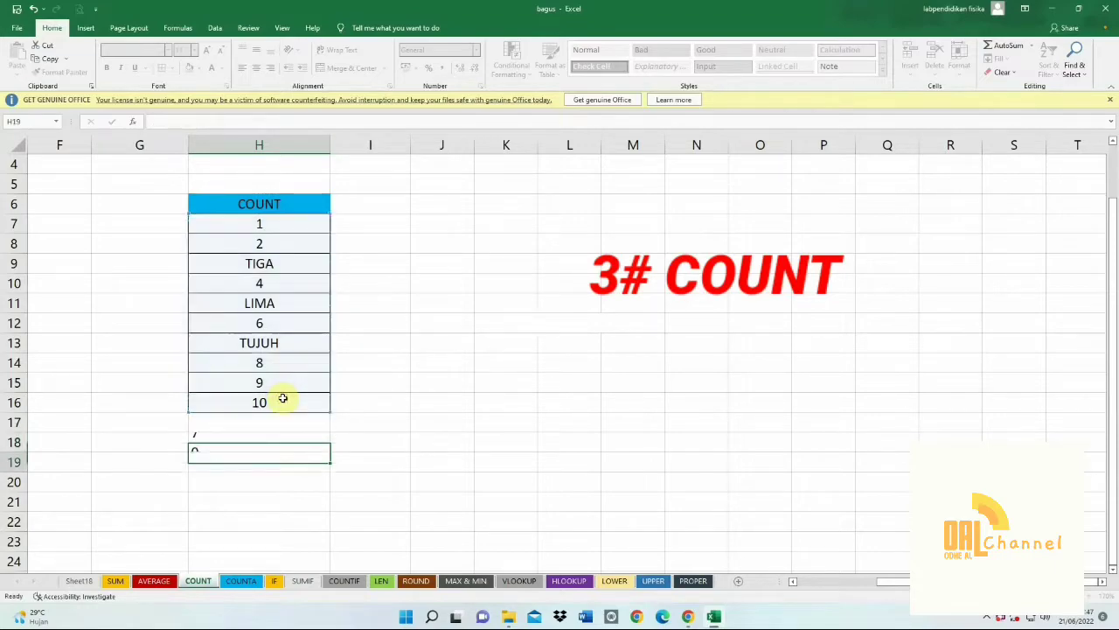
pyautogui.click(253, 441)
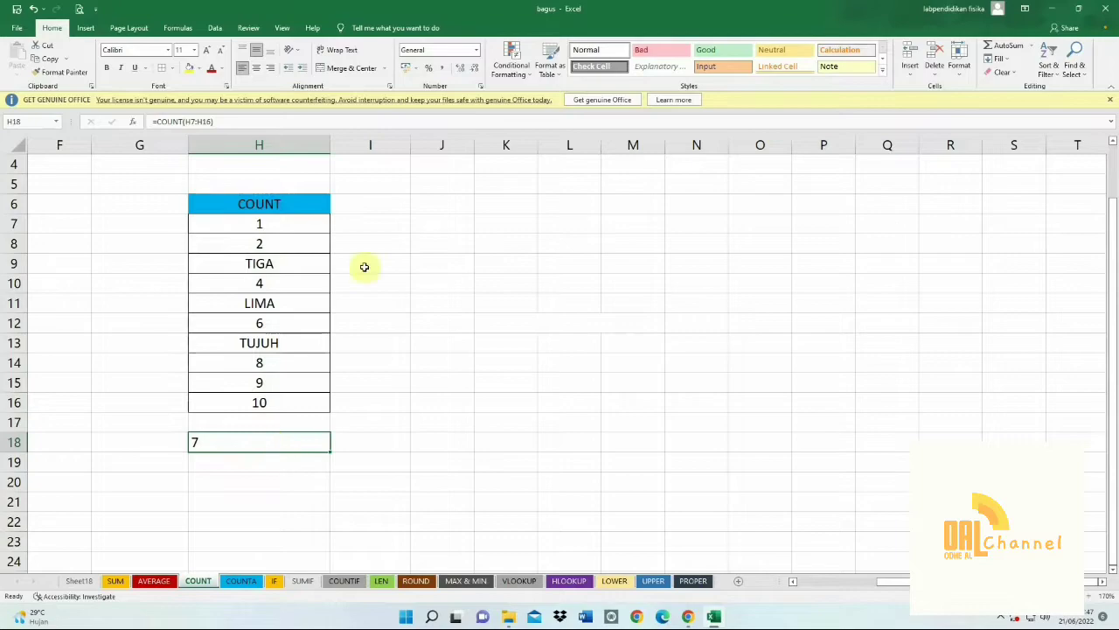
# Examine which entries in the COUNT list are numbers and which are text, and compare them with the formula in H18
pyautogui.click(280, 238)
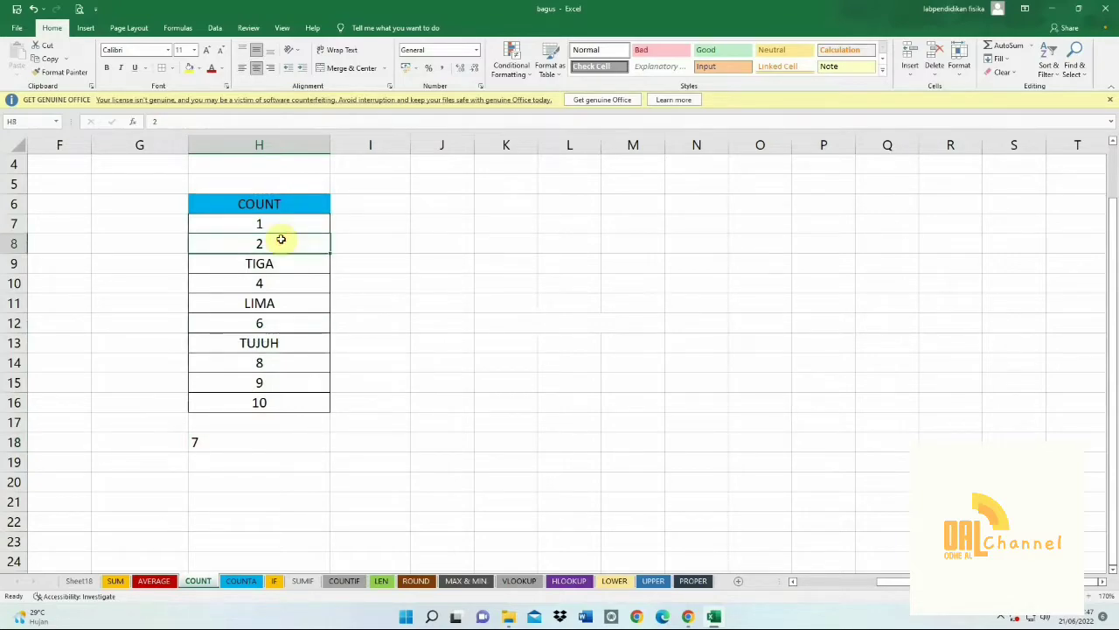
pyautogui.click(263, 283)
pyautogui.click(263, 324)
pyautogui.click(267, 358)
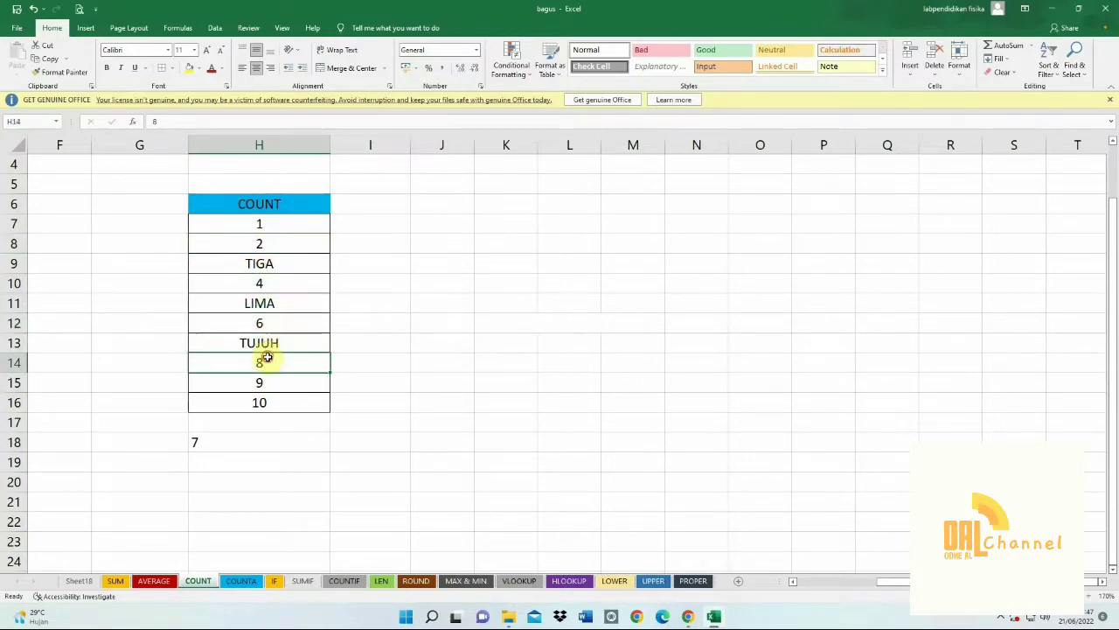
pyautogui.click(260, 381)
pyautogui.click(256, 398)
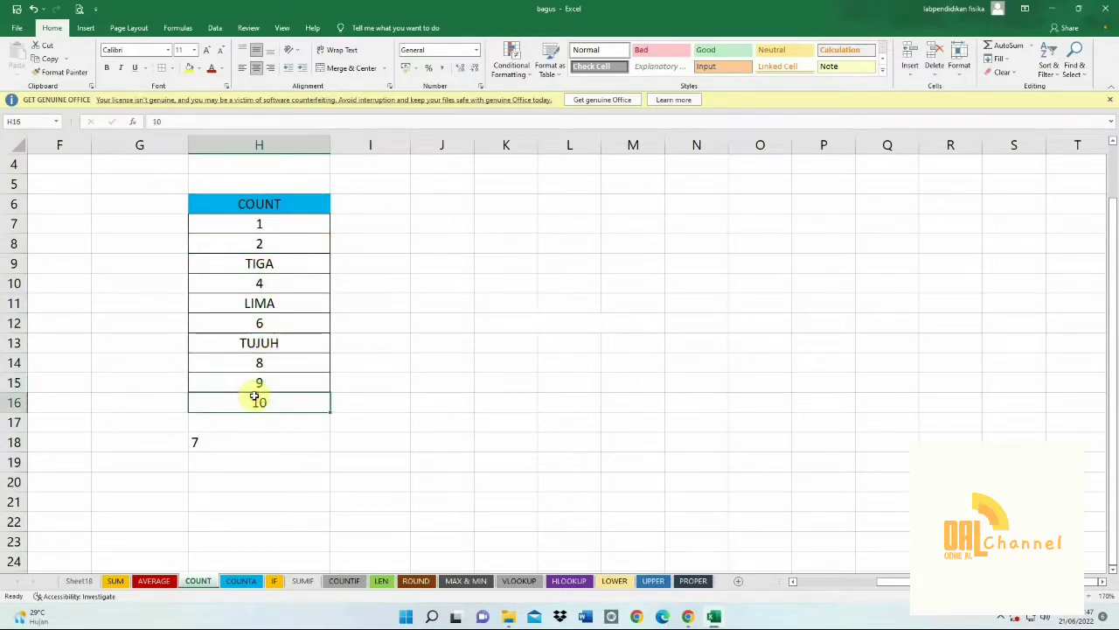
pyautogui.click(268, 264)
pyautogui.click(267, 303)
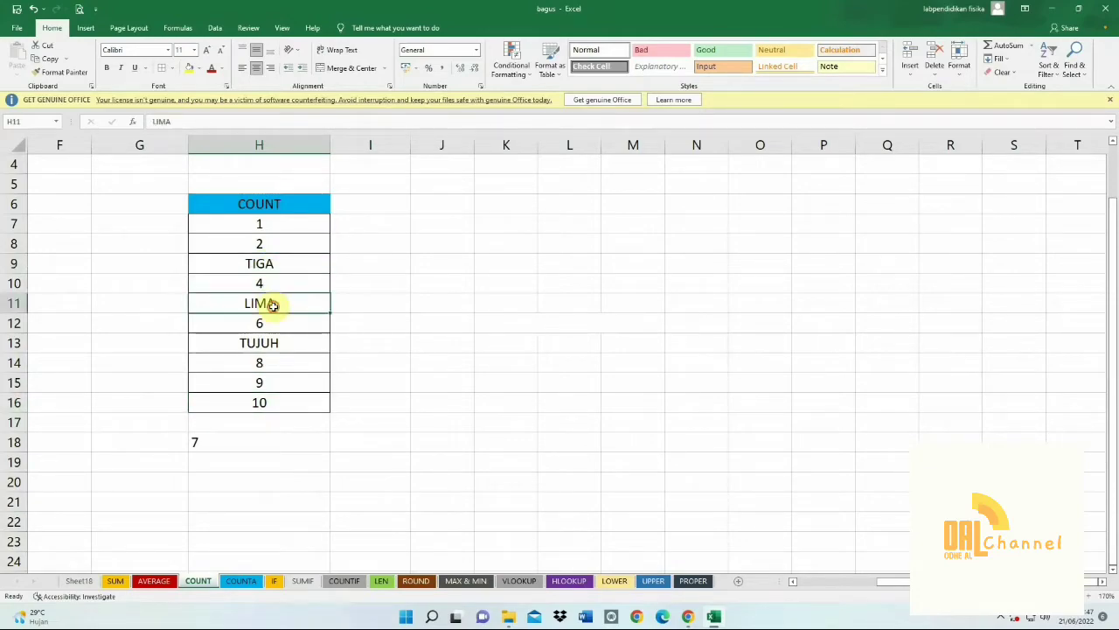
pyautogui.click(273, 343)
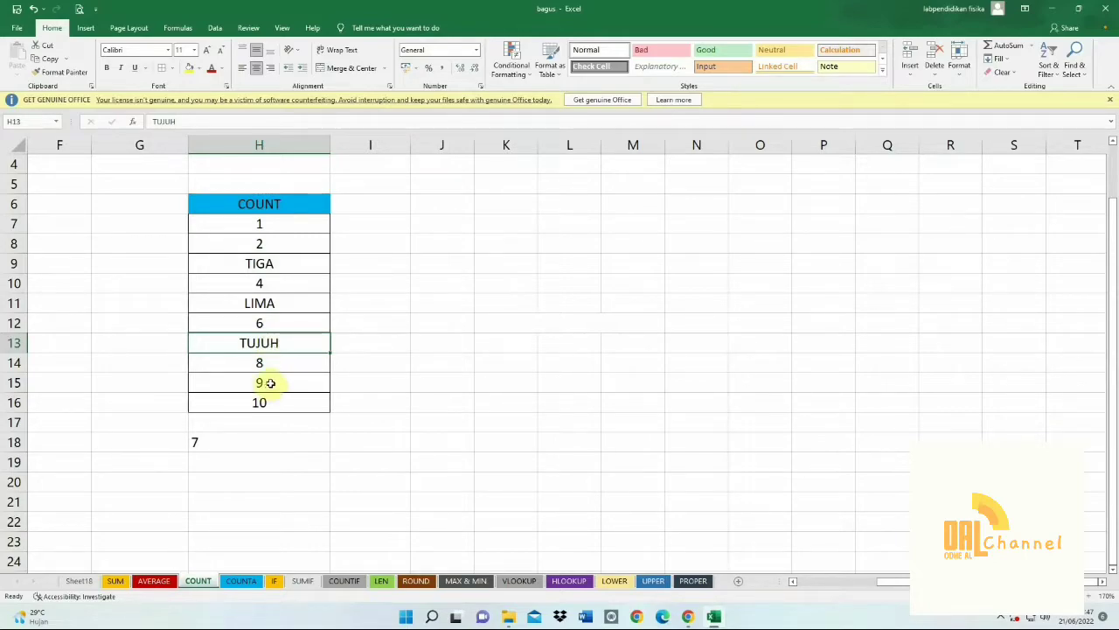
pyautogui.click(234, 440)
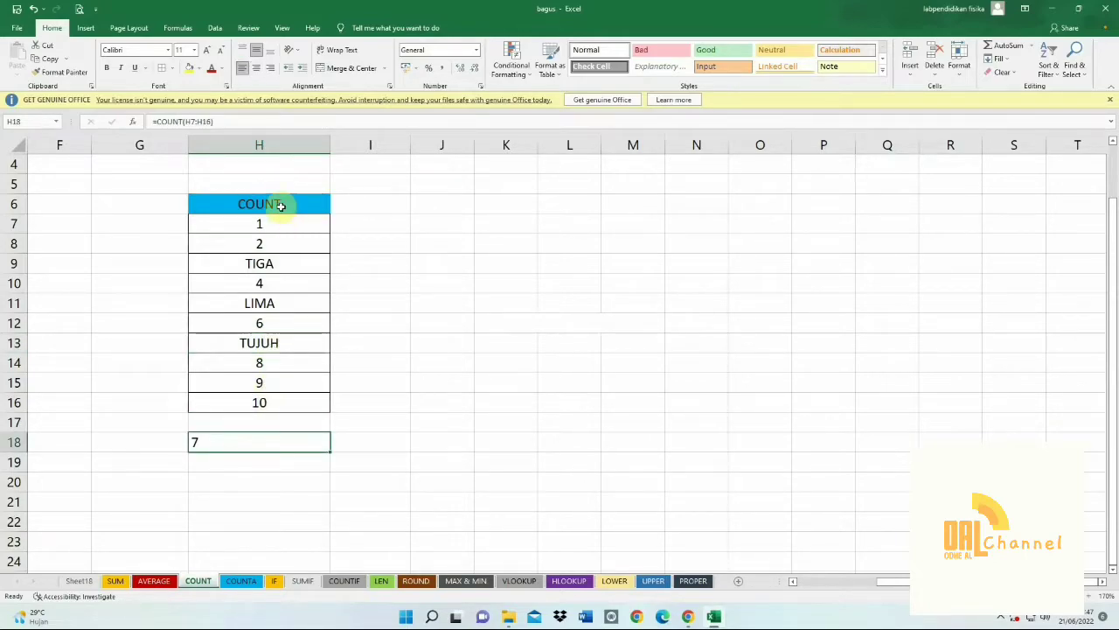
# On the COUNTA sheet, count all non-empty entries of the list in cell C14 with =COUNTA(C3:C12)
pyautogui.click(242, 583)
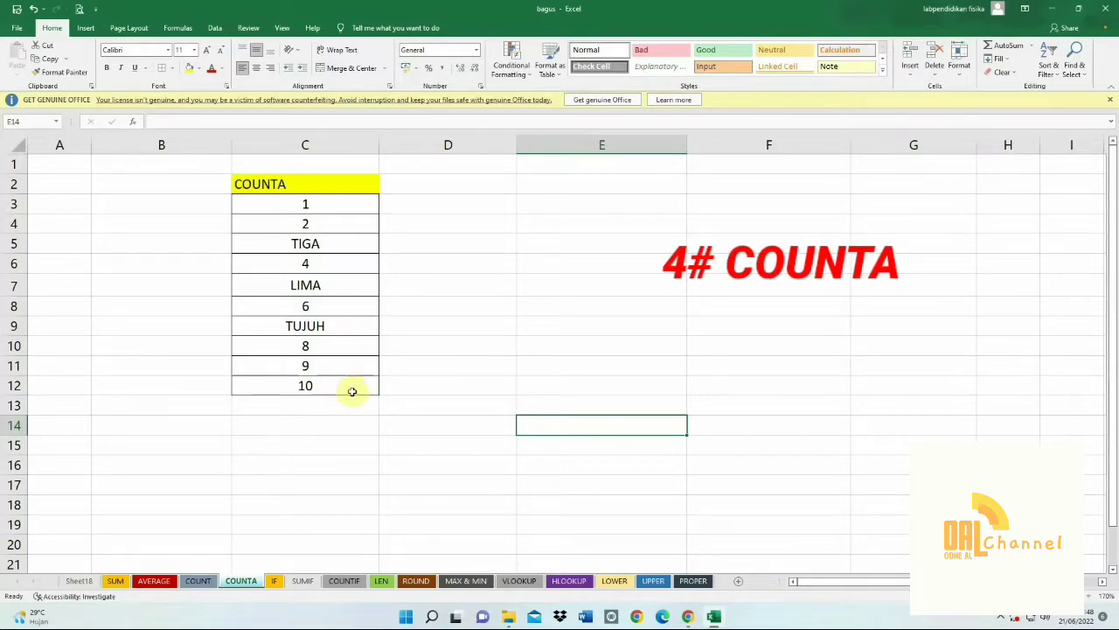
pyautogui.click(251, 426)
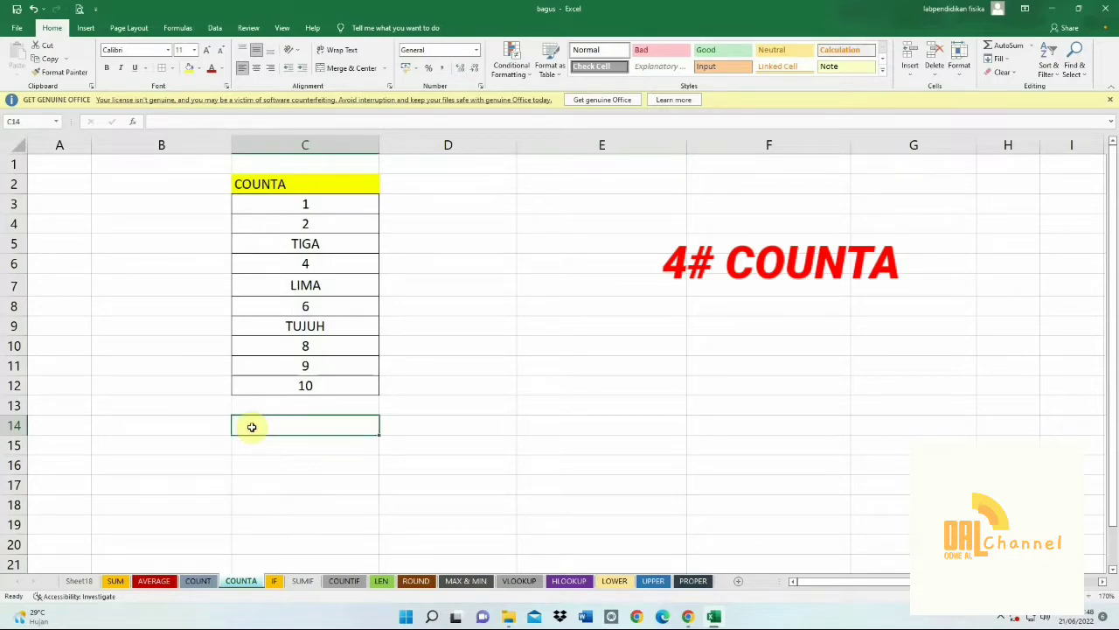
pyautogui.write('=')
pyautogui.press('BackSpace')
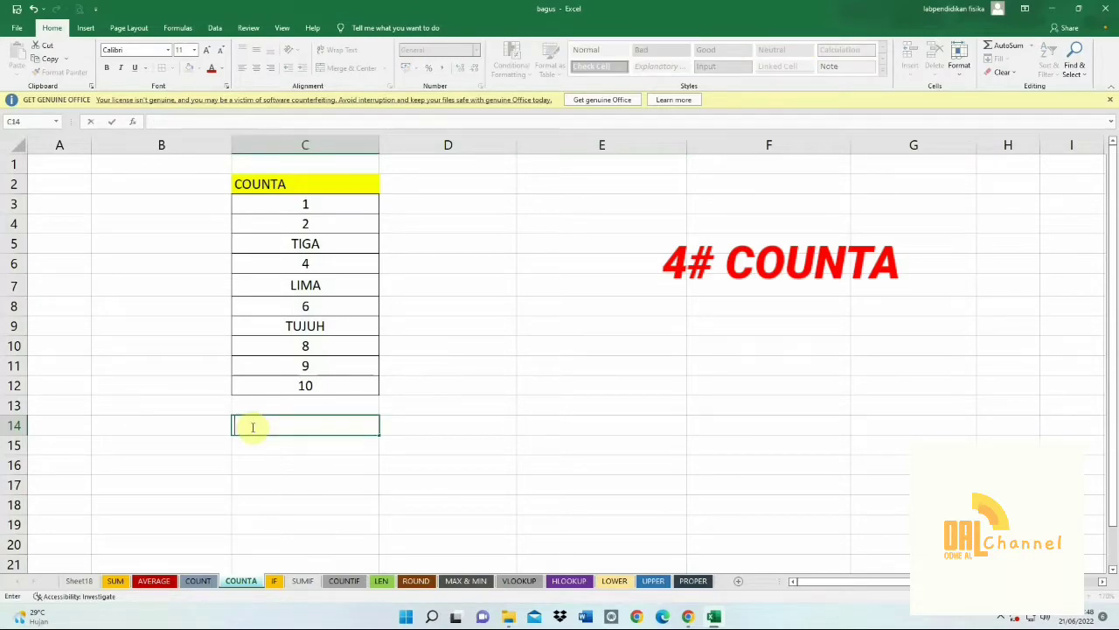
pyautogui.write('=C')
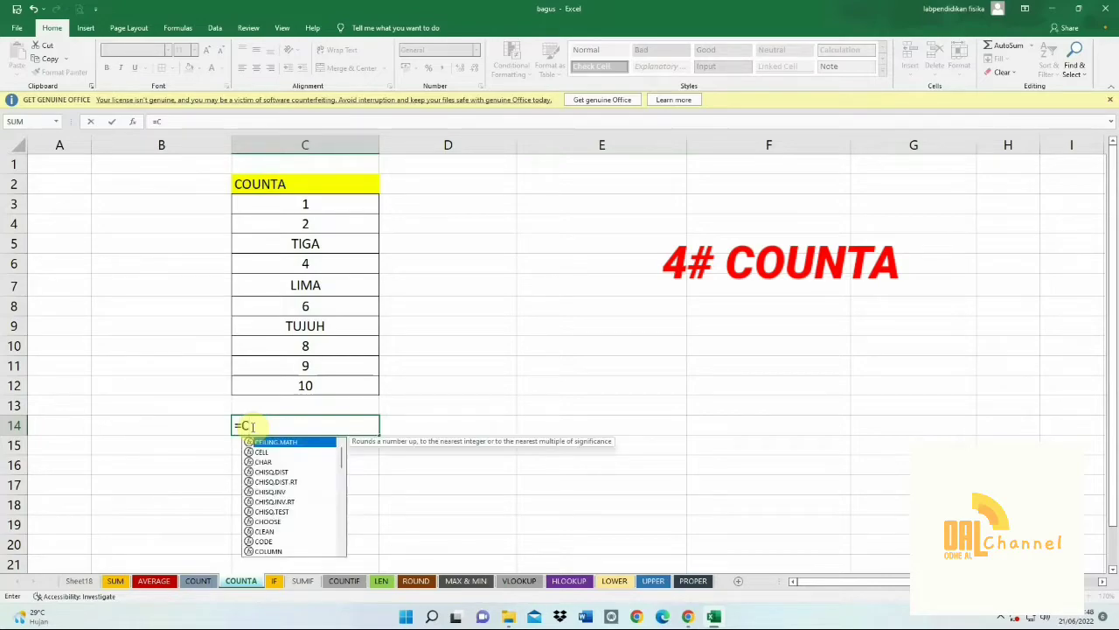
pyautogui.write('OUNTA')
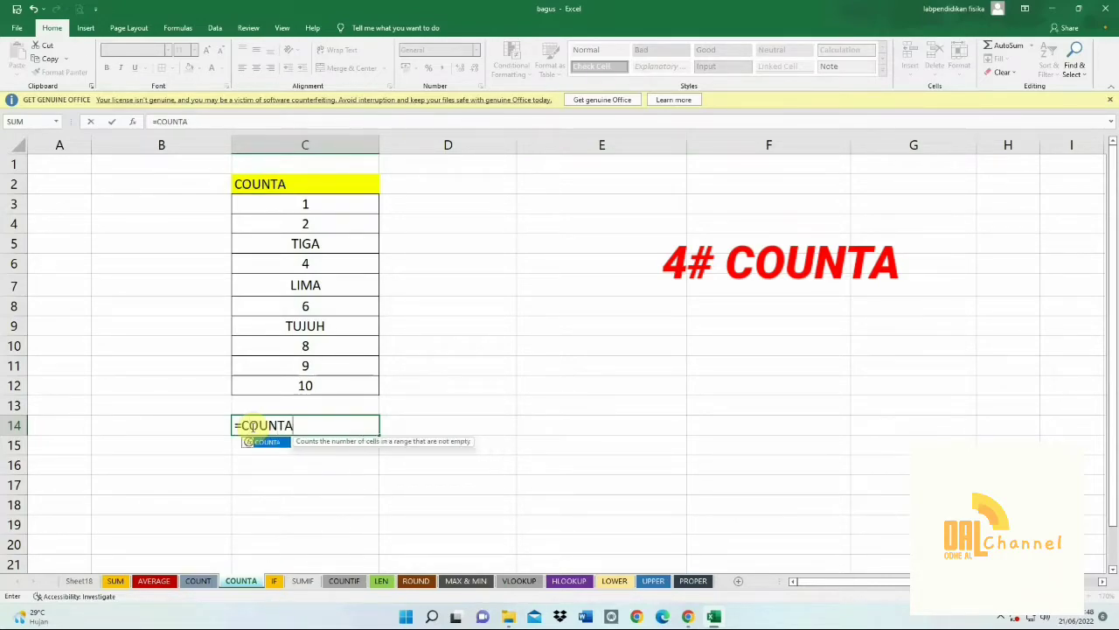
pyautogui.write('(')
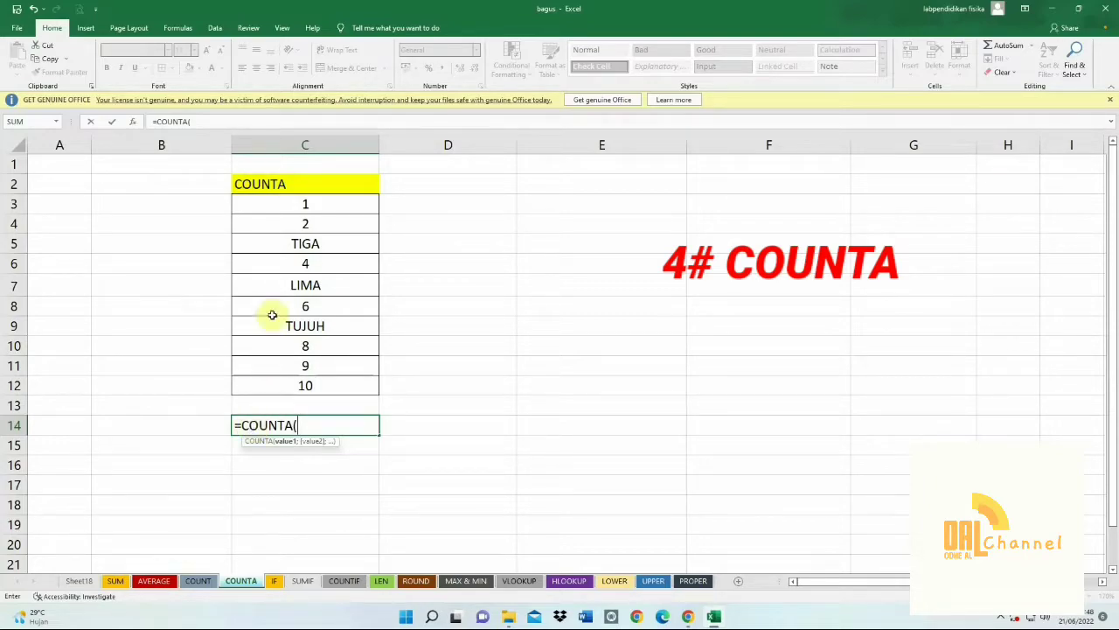
pyautogui.moveTo(323, 202); pyautogui.dragTo(322, 386)
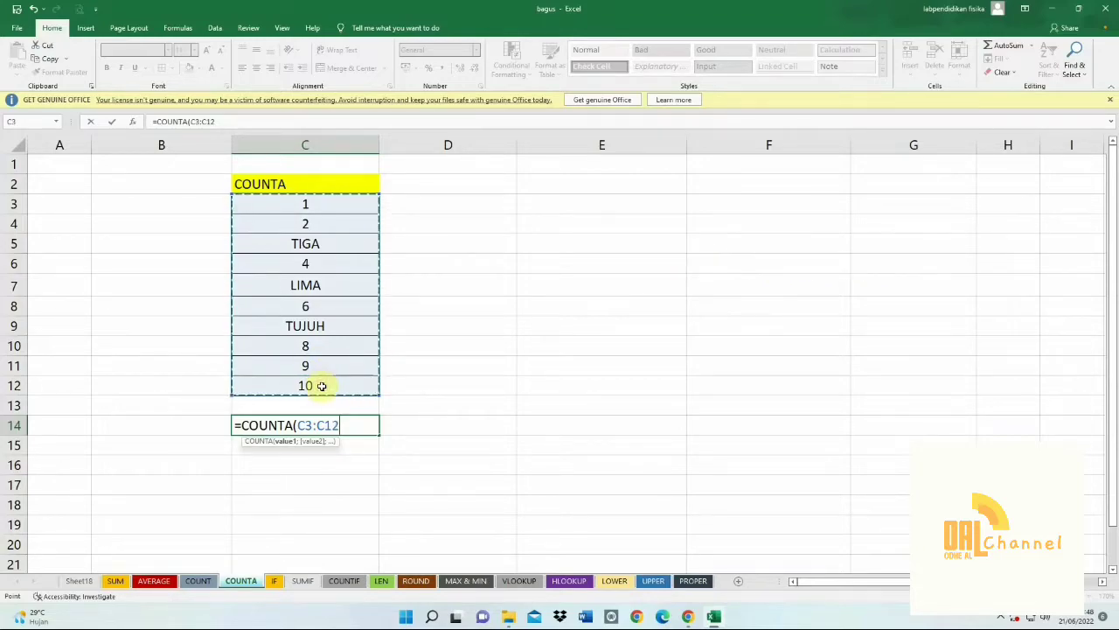
pyautogui.press('Return')
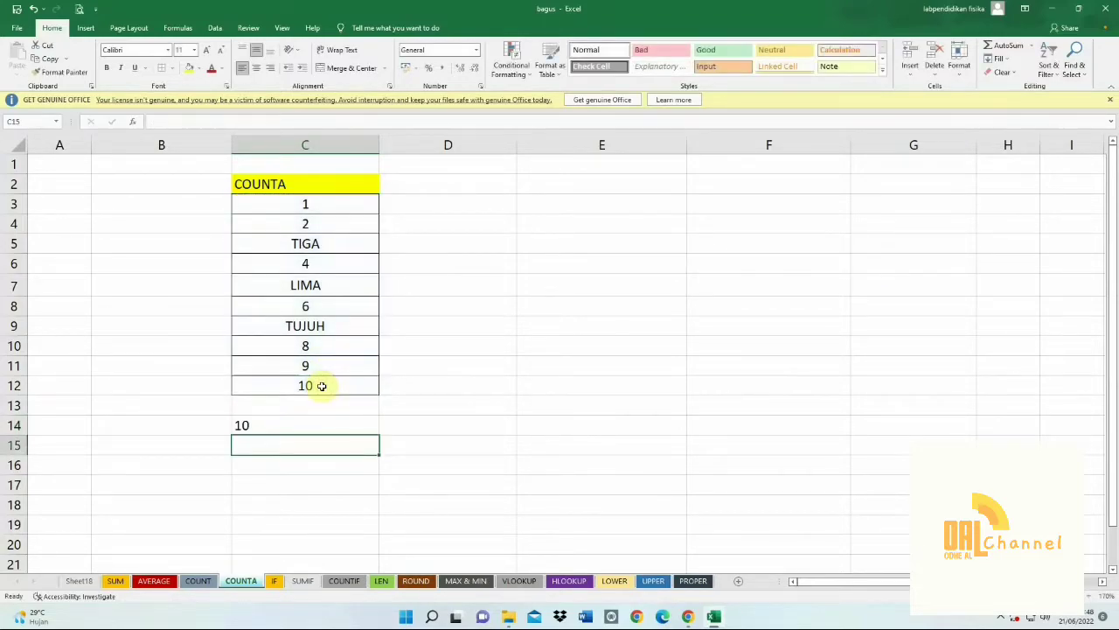
# Compare the numeric and text entries of the COUNTA list with the formula in C14
pyautogui.click(315, 421)
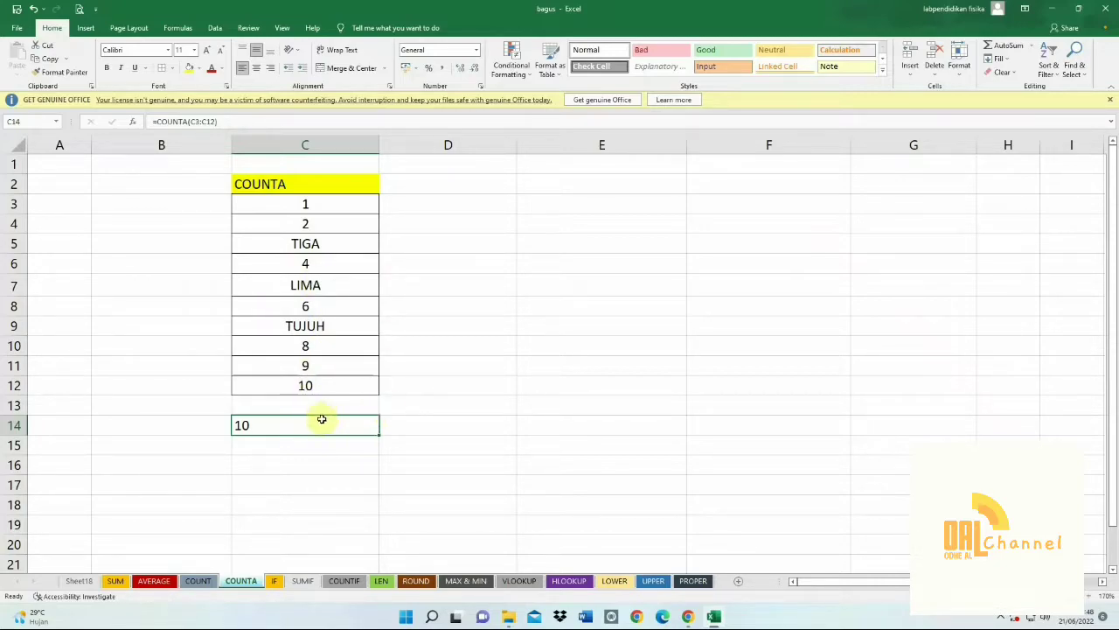
pyautogui.click(320, 206)
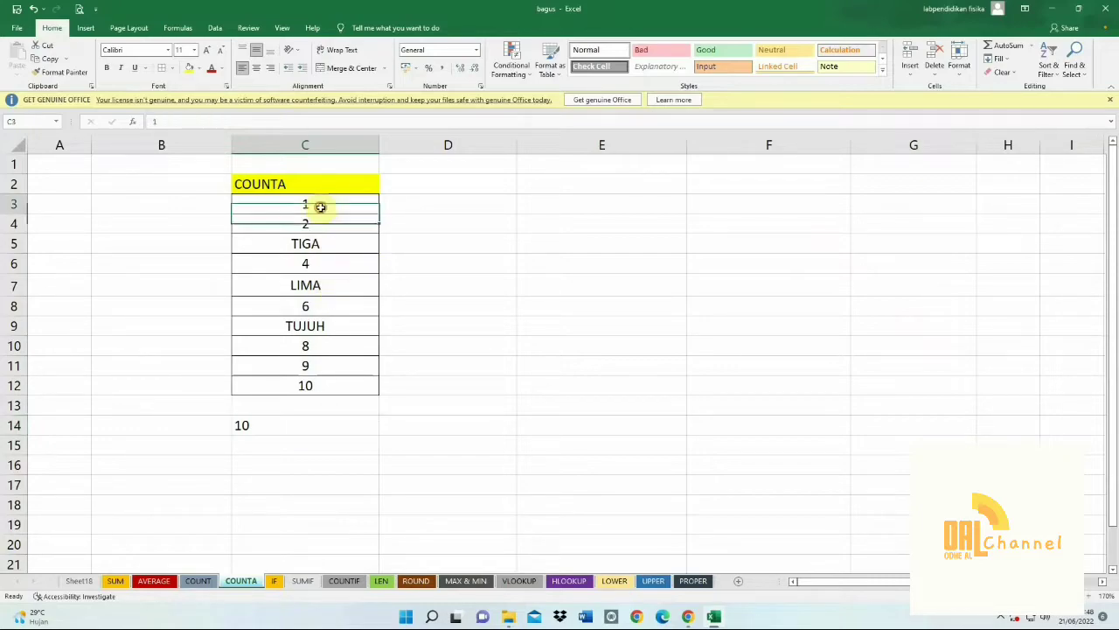
pyautogui.click(323, 246)
pyautogui.moveTo(327, 268); pyautogui.dragTo(331, 302)
pyautogui.moveTo(332, 313); pyautogui.dragTo(337, 331)
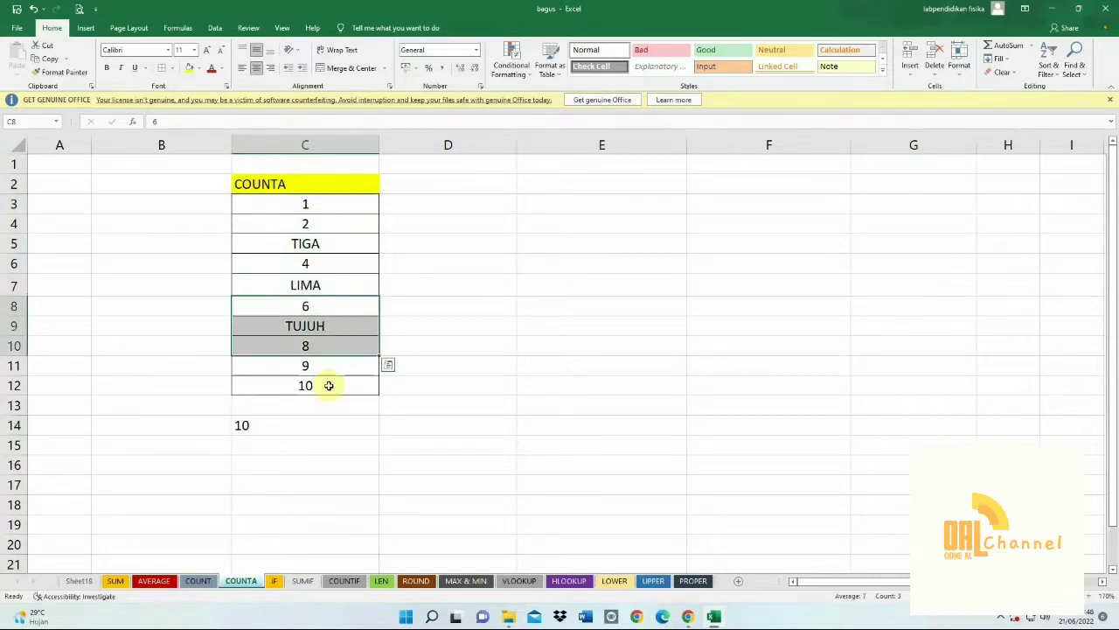
pyautogui.click(326, 386)
pyautogui.click(323, 425)
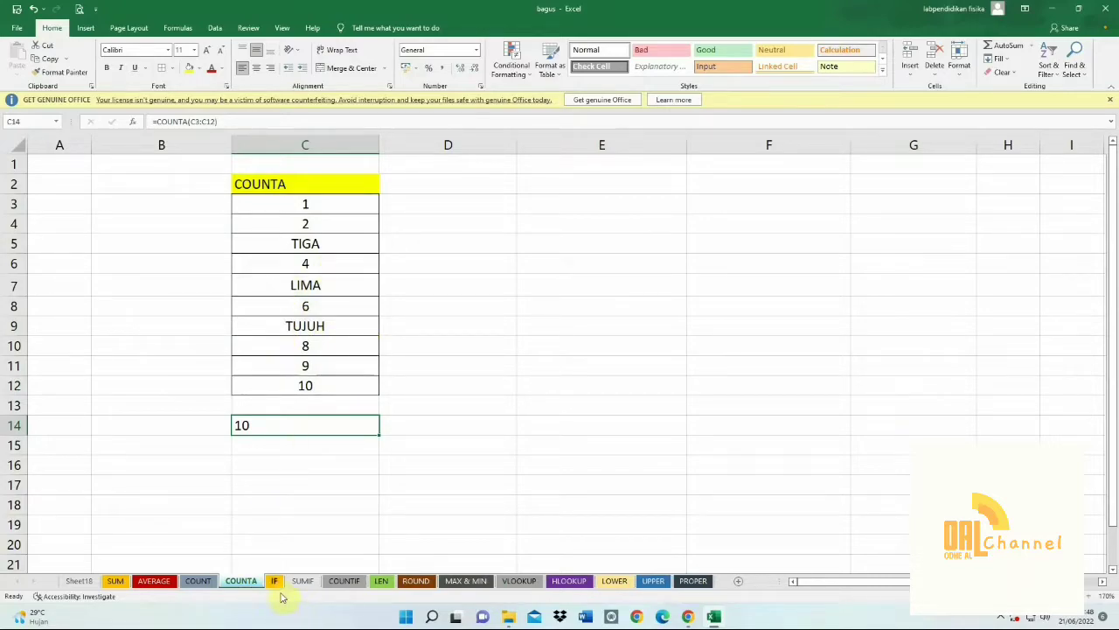
# On the IF sheet, examine which PREDIKAT grade belongs to each NILAI range in the KETERANGAN table
pyautogui.click(274, 582)
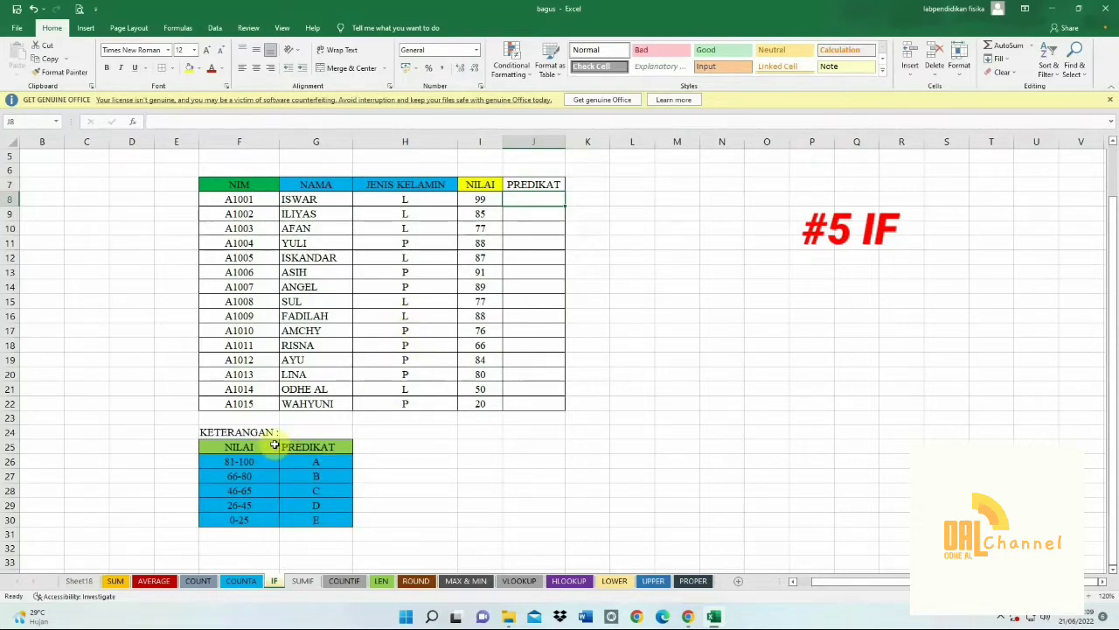
pyautogui.click(241, 447)
pyautogui.click(242, 456)
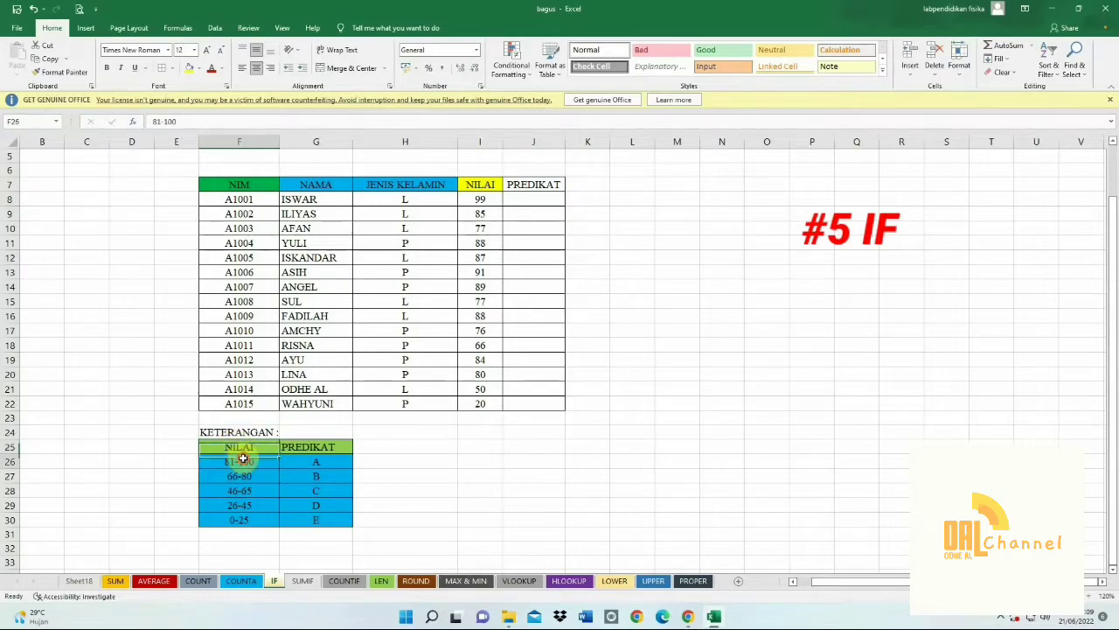
pyautogui.click(316, 462)
pyautogui.click(245, 480)
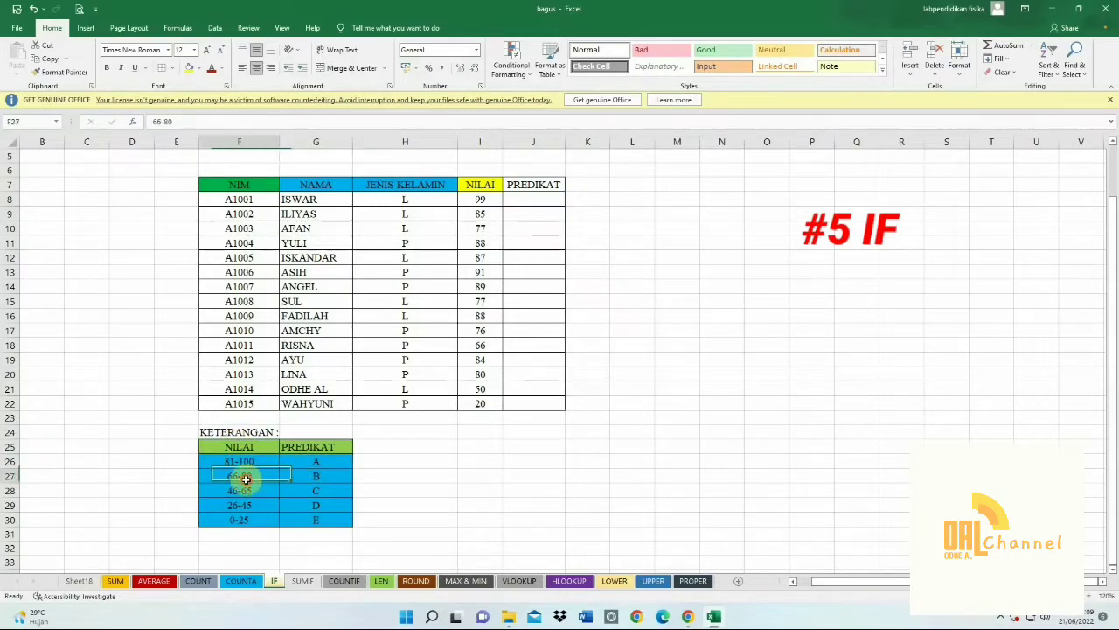
pyautogui.click(313, 474)
pyautogui.click(225, 494)
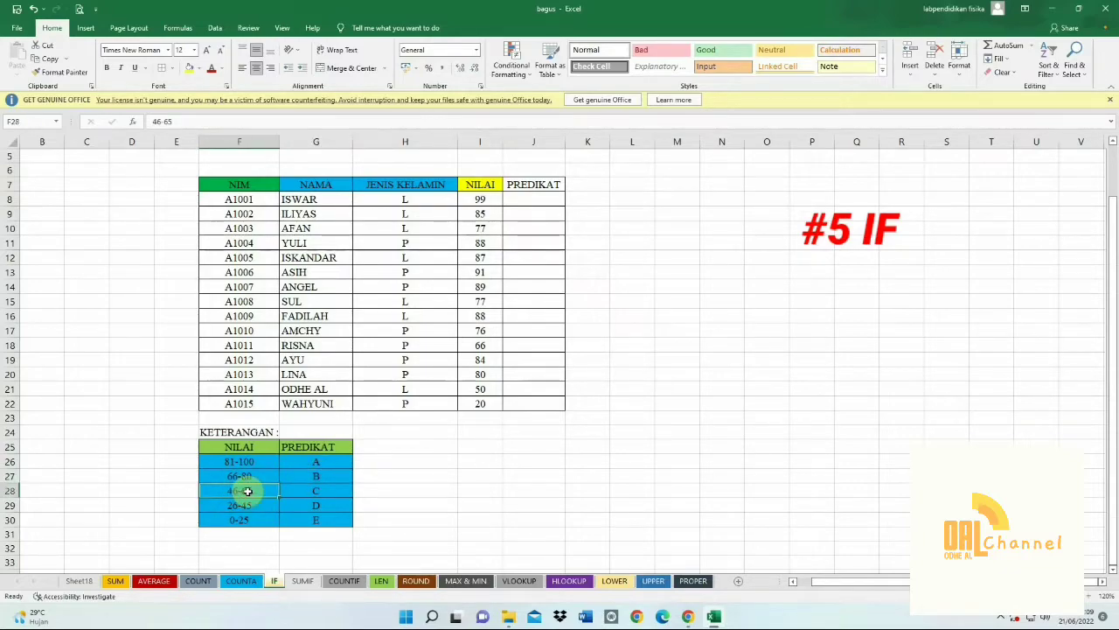
pyautogui.click(321, 492)
pyautogui.click(245, 507)
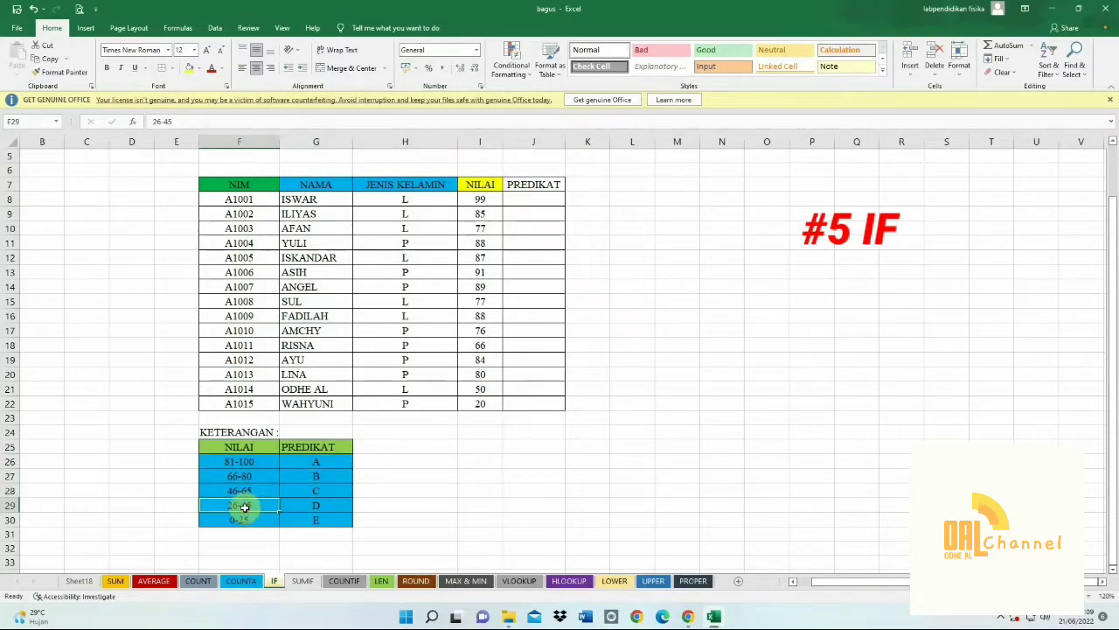
pyautogui.click(325, 507)
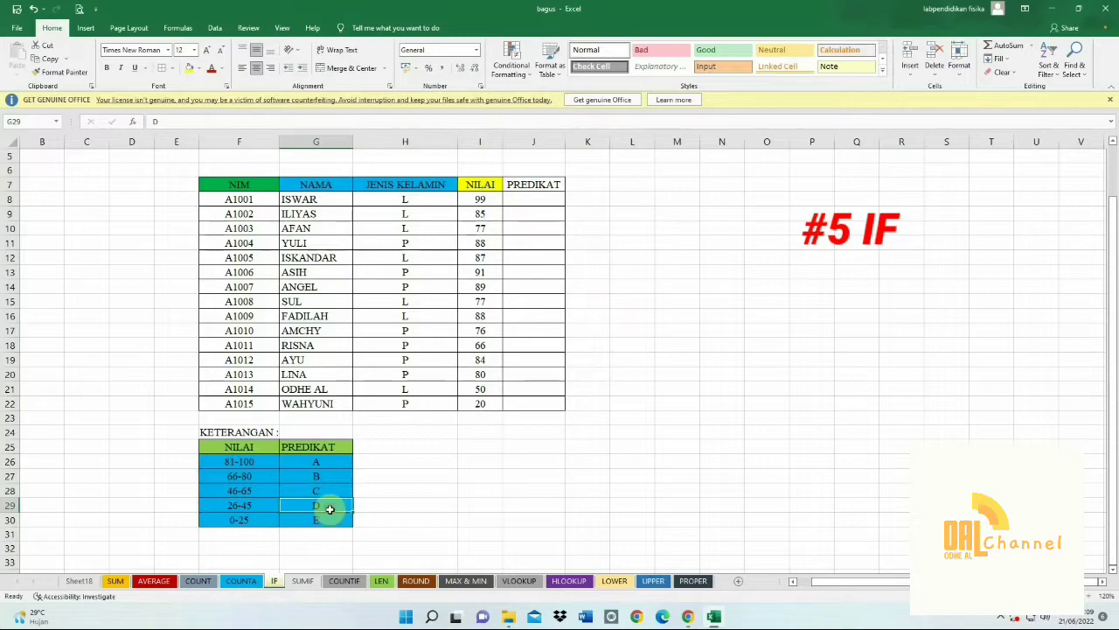
pyautogui.click(245, 516)
pyautogui.click(313, 520)
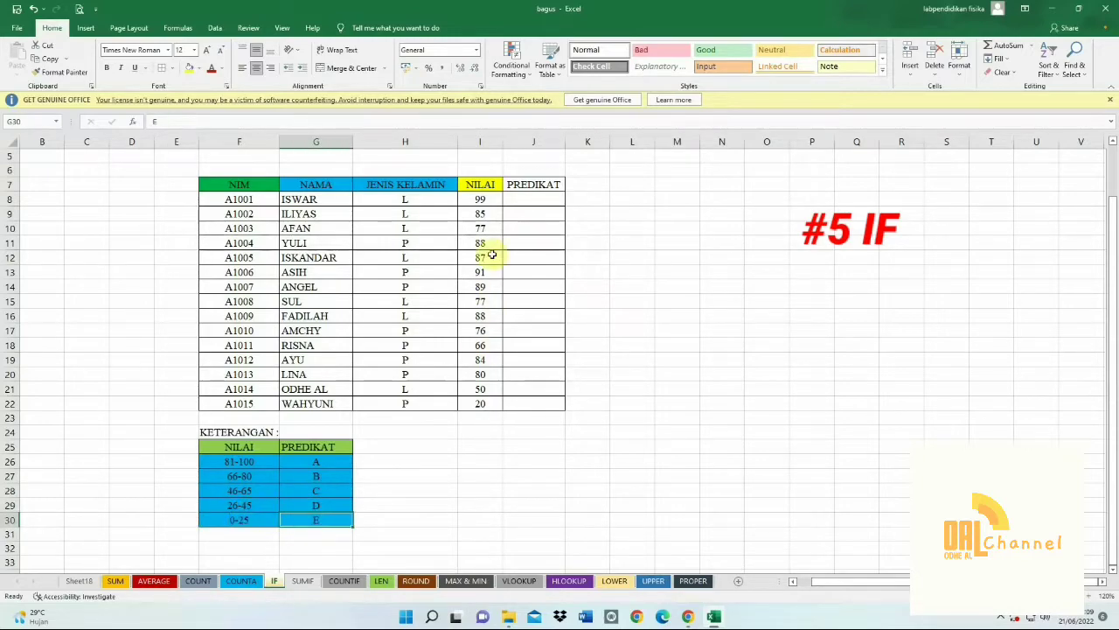
# Begin a nested IF formula in PREDIKAT cell J8 that returns "A" when I8>=81
pyautogui.click(535, 199)
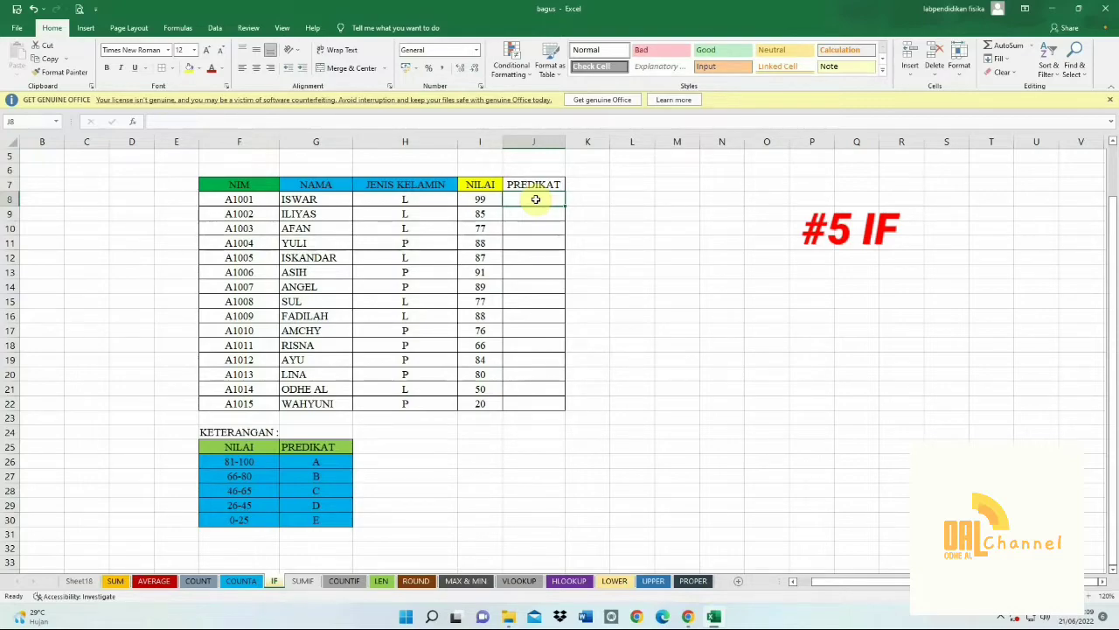
pyautogui.write('=')
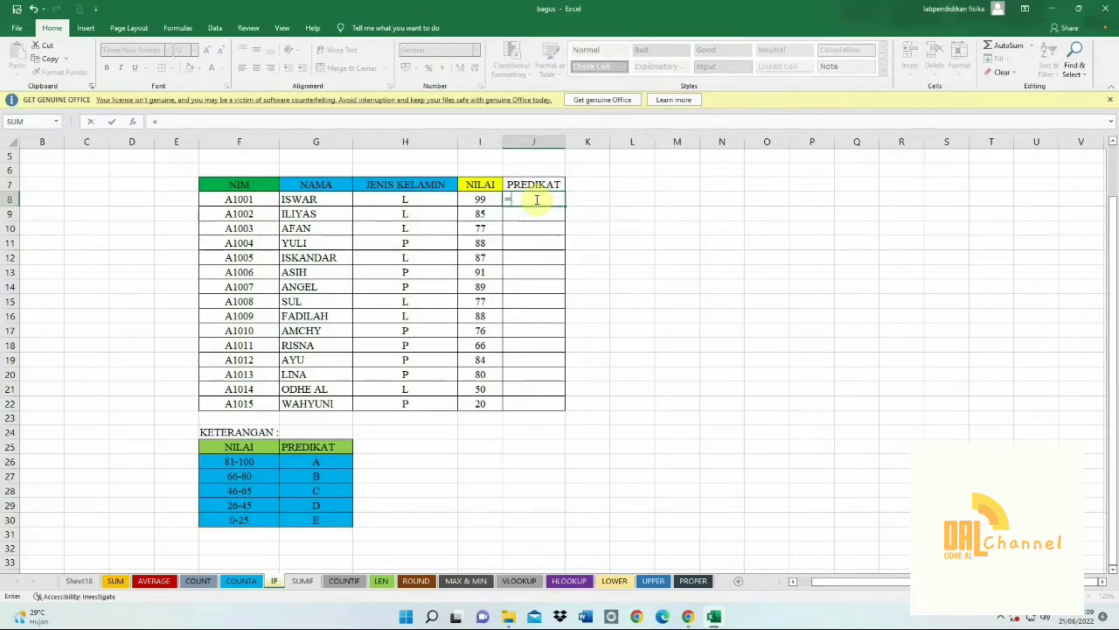
pyautogui.write('IF')
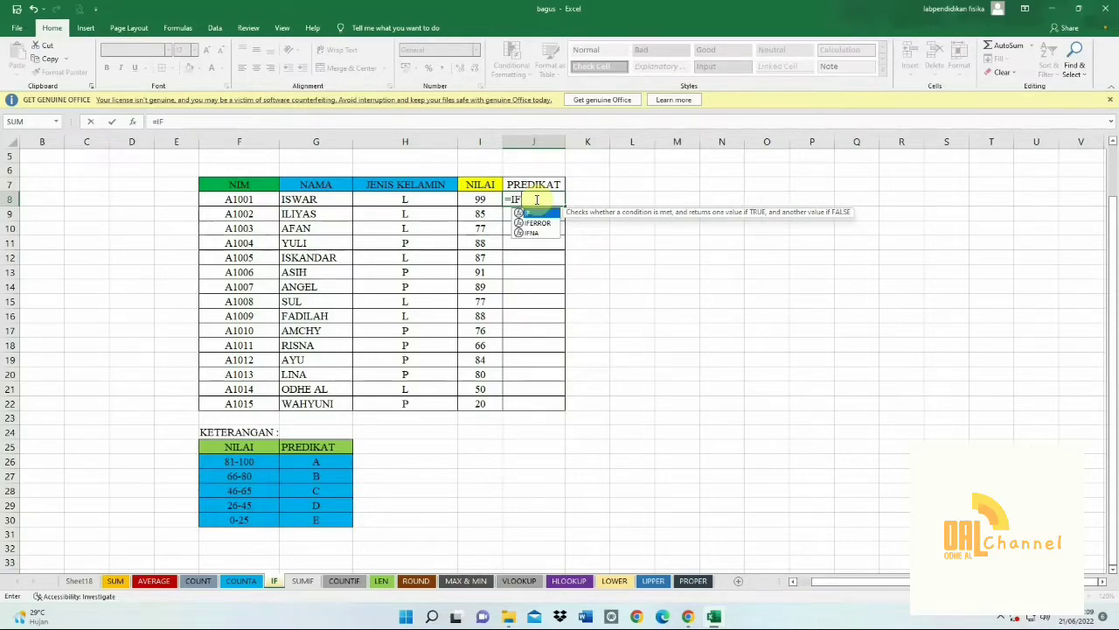
pyautogui.write('(')
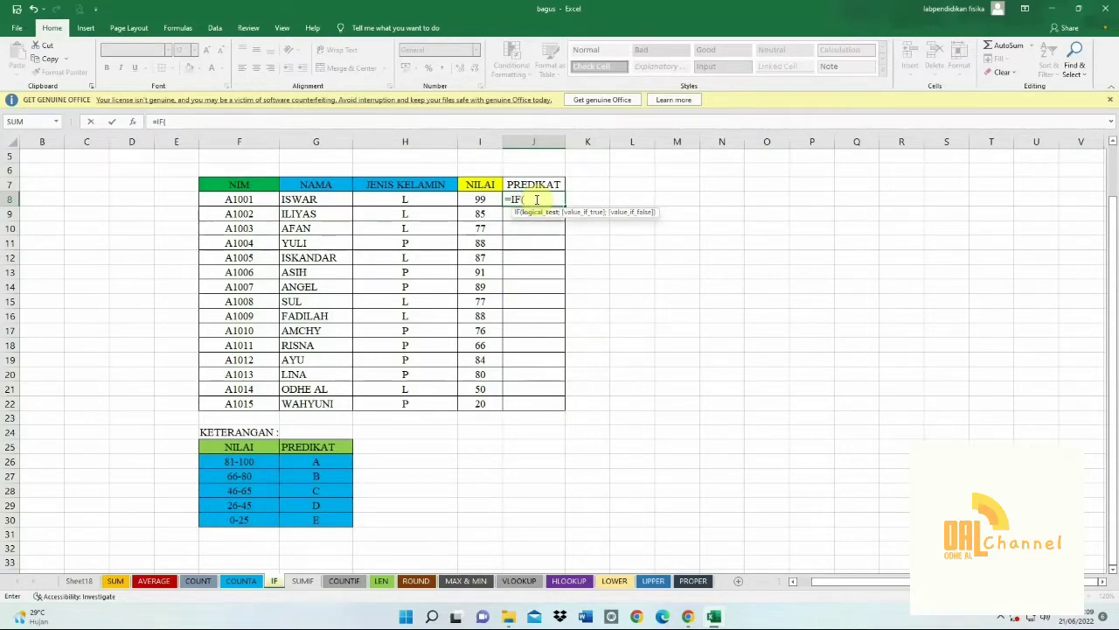
pyautogui.click(479, 200)
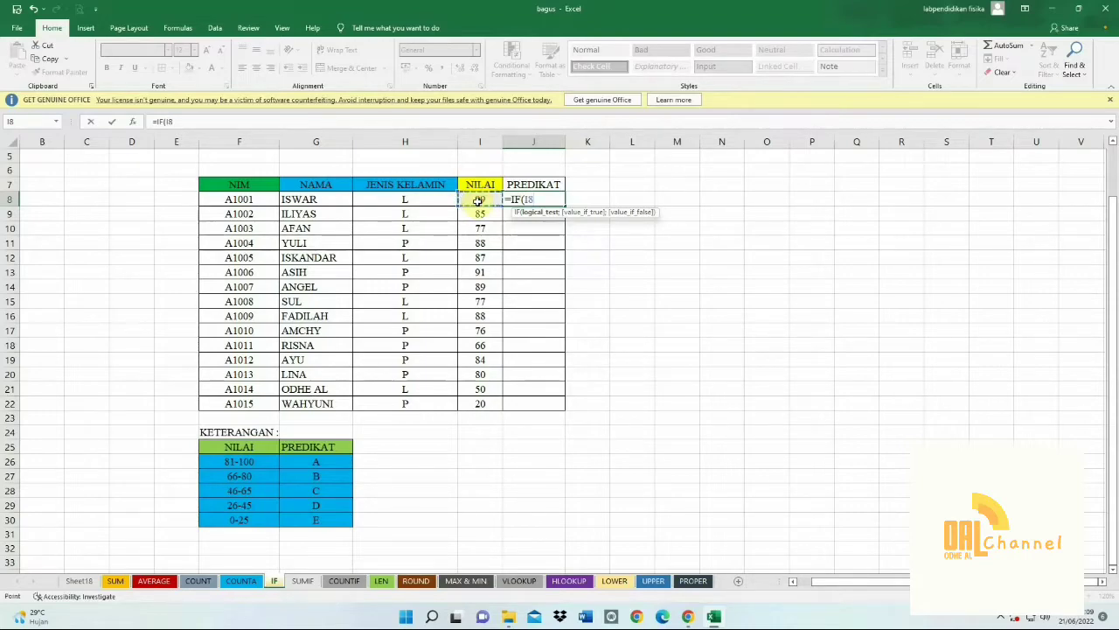
pyautogui.write('>')
pyautogui.write('=81;')
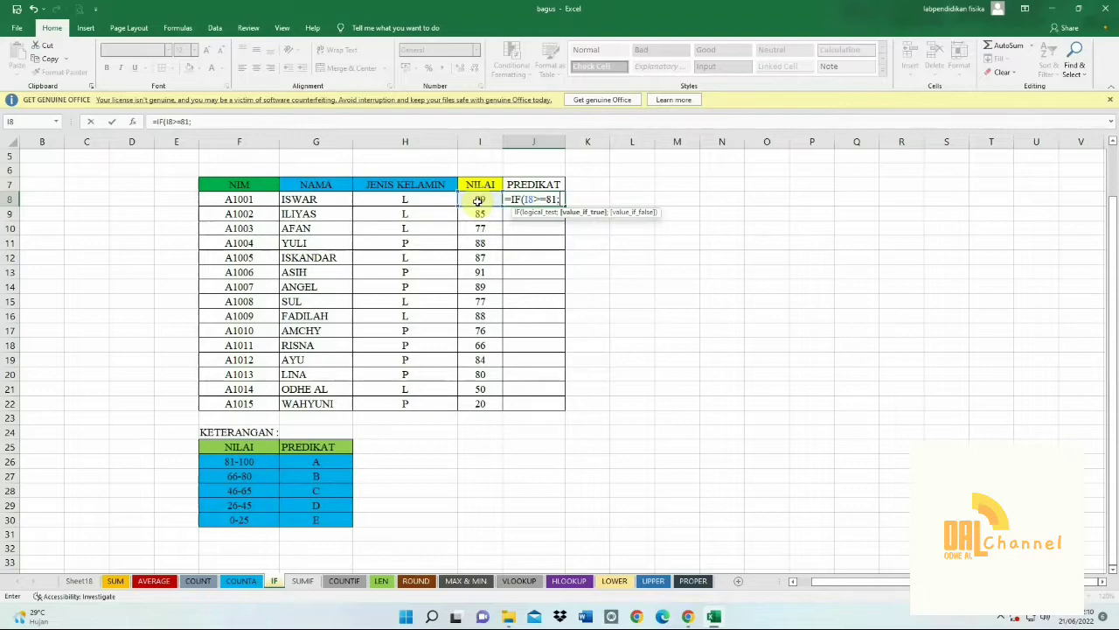
pyautogui.write('"A";IF')
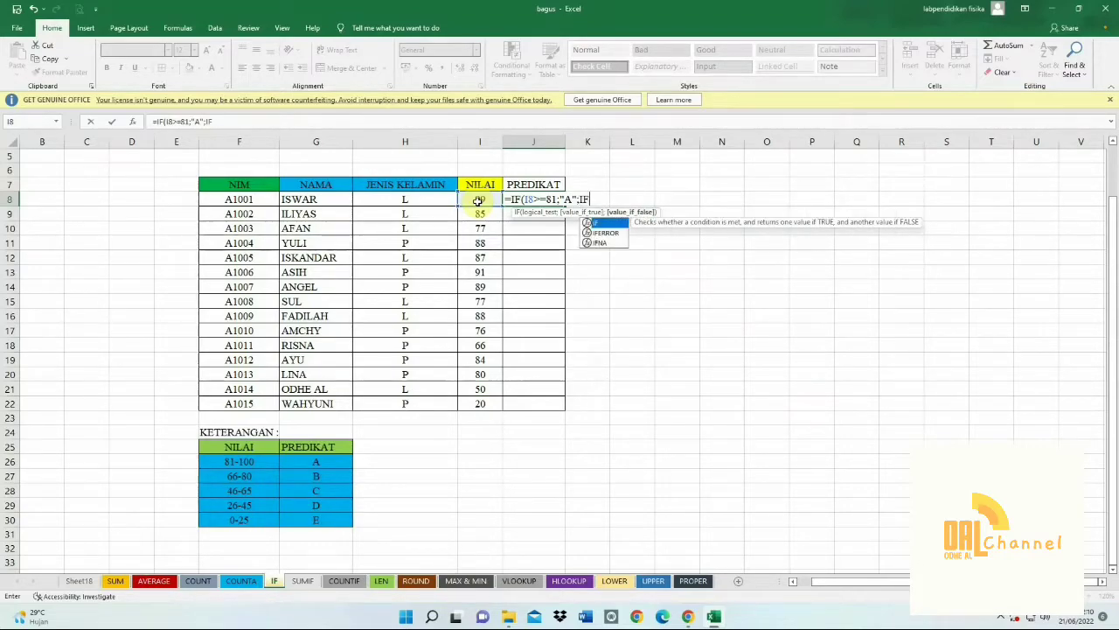
# Add a second IF condition to the J8 formula that returns "B" when I8>=66
pyautogui.write('(')
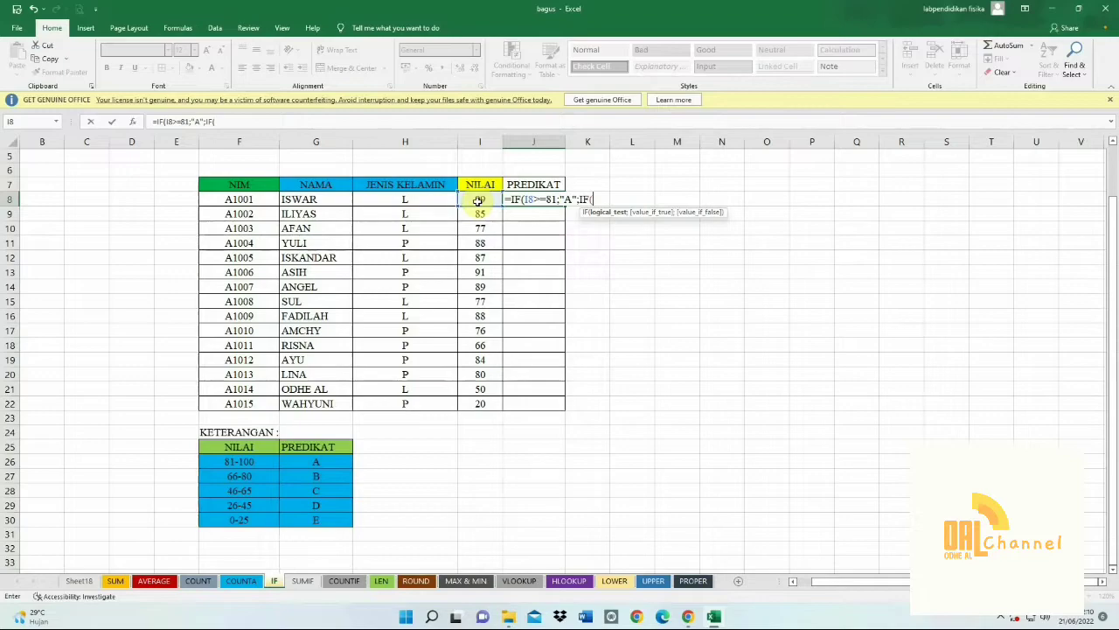
pyautogui.click(479, 200)
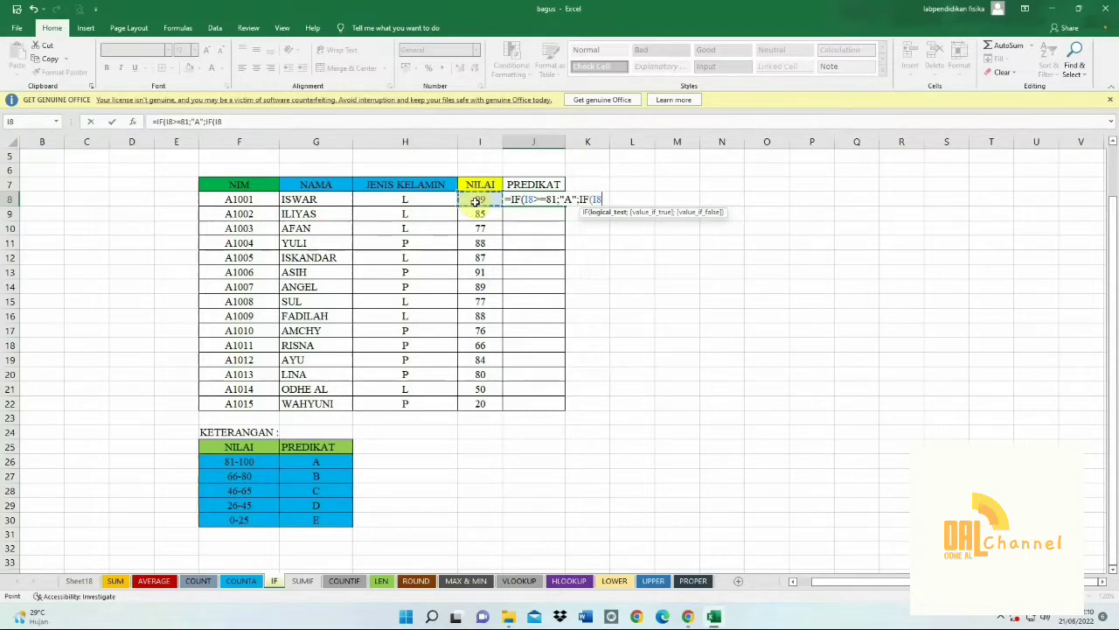
pyautogui.write('>')
pyautogui.write('=66;"B"')
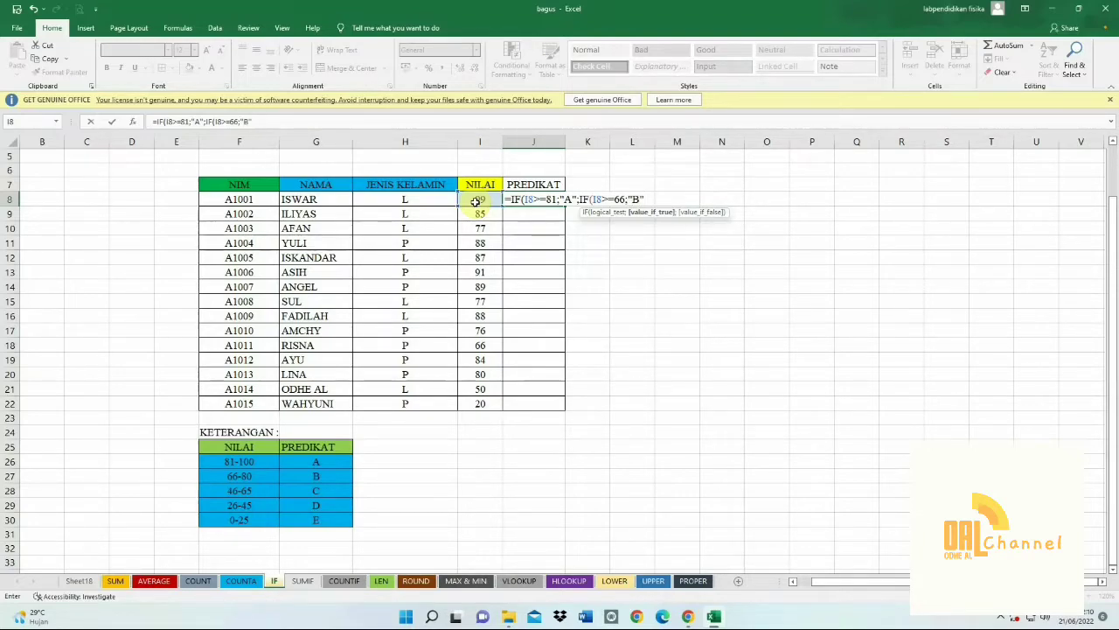
# Nest a third IF condition in the J8 formula that returns "C" when I8>=46
pyautogui.write(';I')
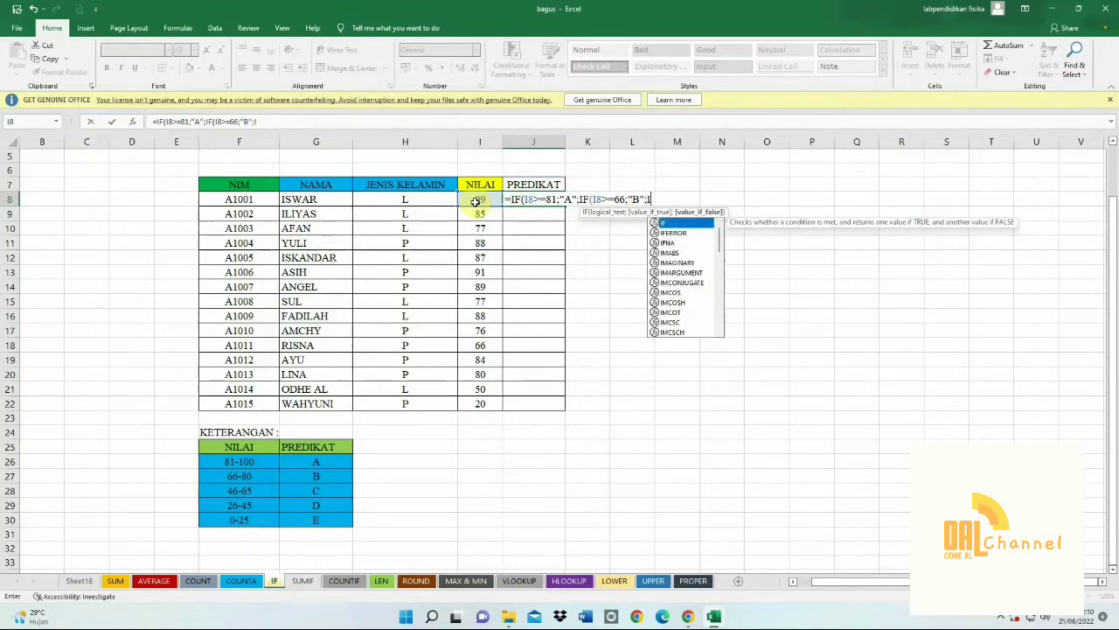
pyautogui.write('F')
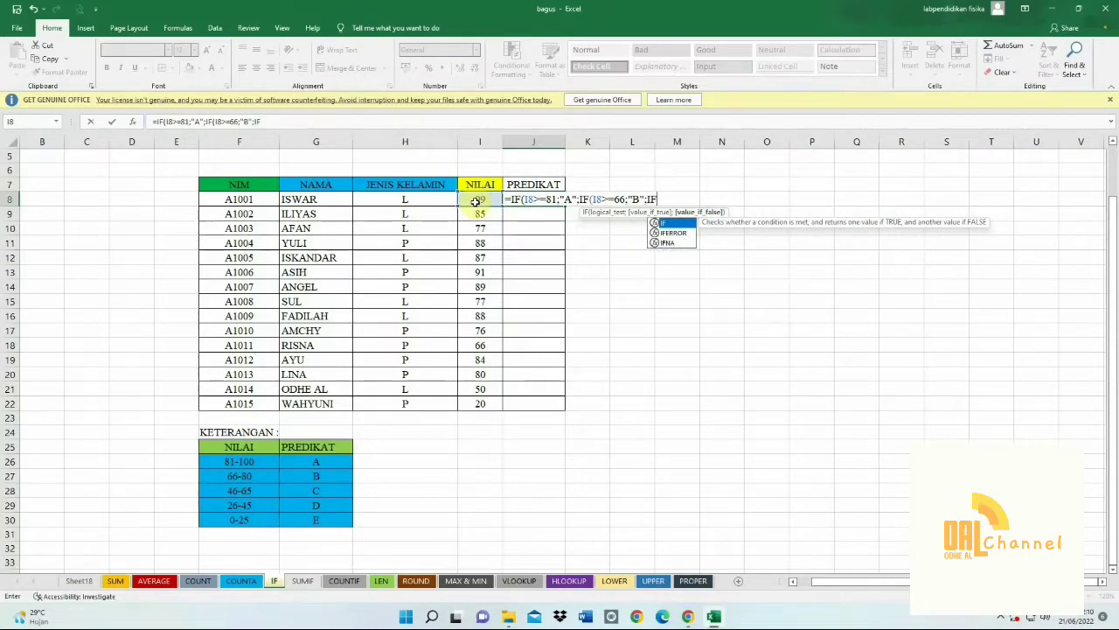
pyautogui.write('(')
pyautogui.click(475, 201)
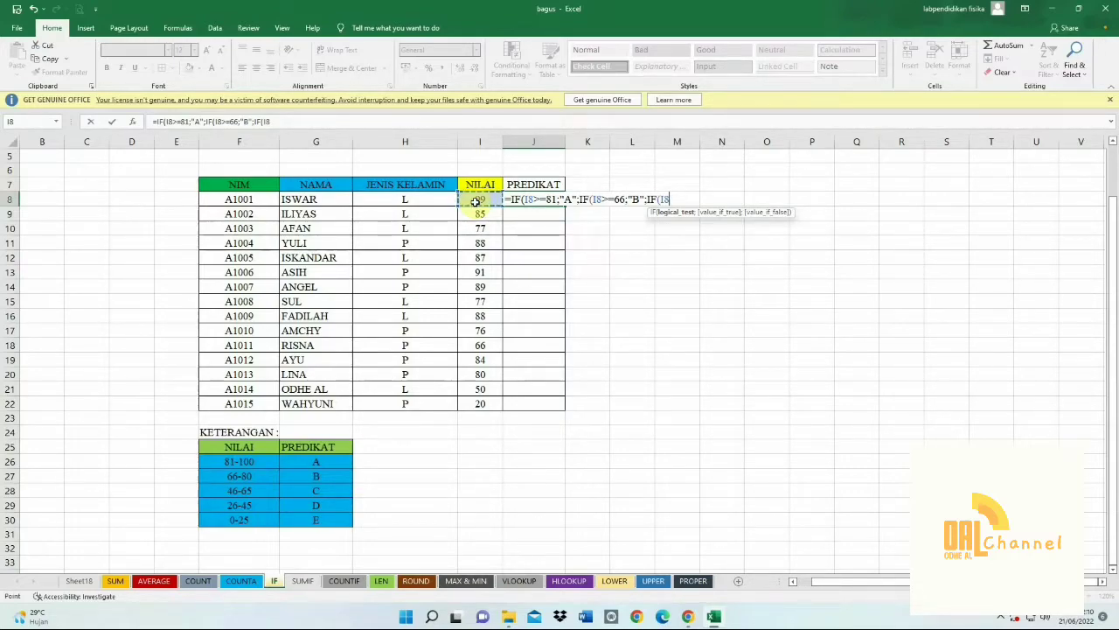
pyautogui.write('>=')
pyautogui.write('46;"C')
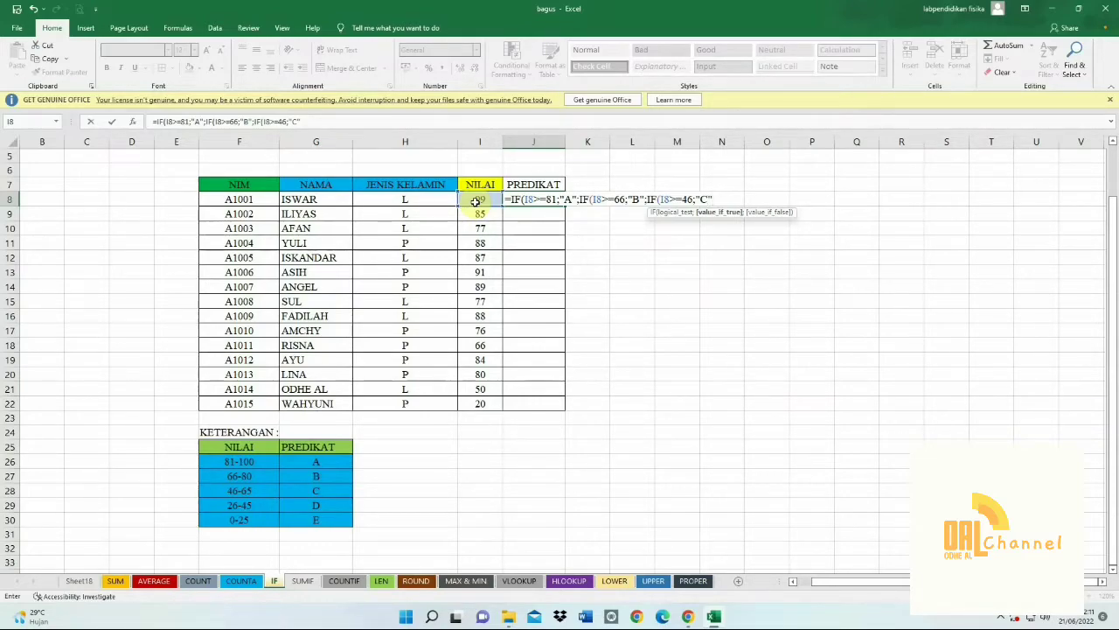
# Complete the nested IF formula in J8 with a fourth condition that returns "D" when I8>=26 and "E" otherwise, accepting the bracket correction
pyautogui.write(';IF')
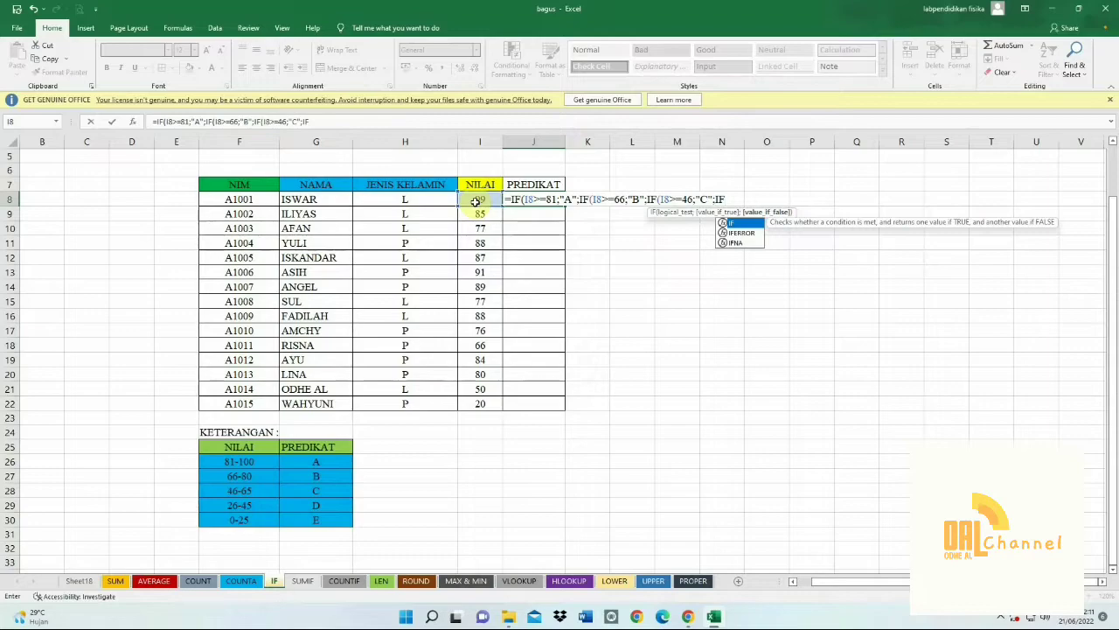
pyautogui.write('(')
pyautogui.click(475, 202)
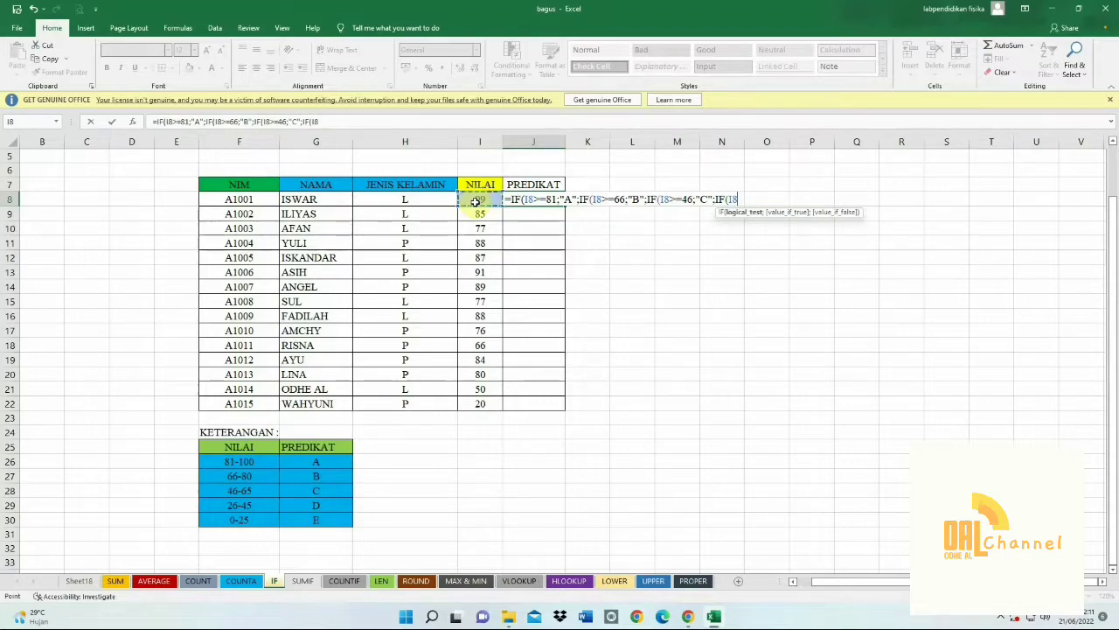
pyautogui.write('>=26')
pyautogui.write(';"D')
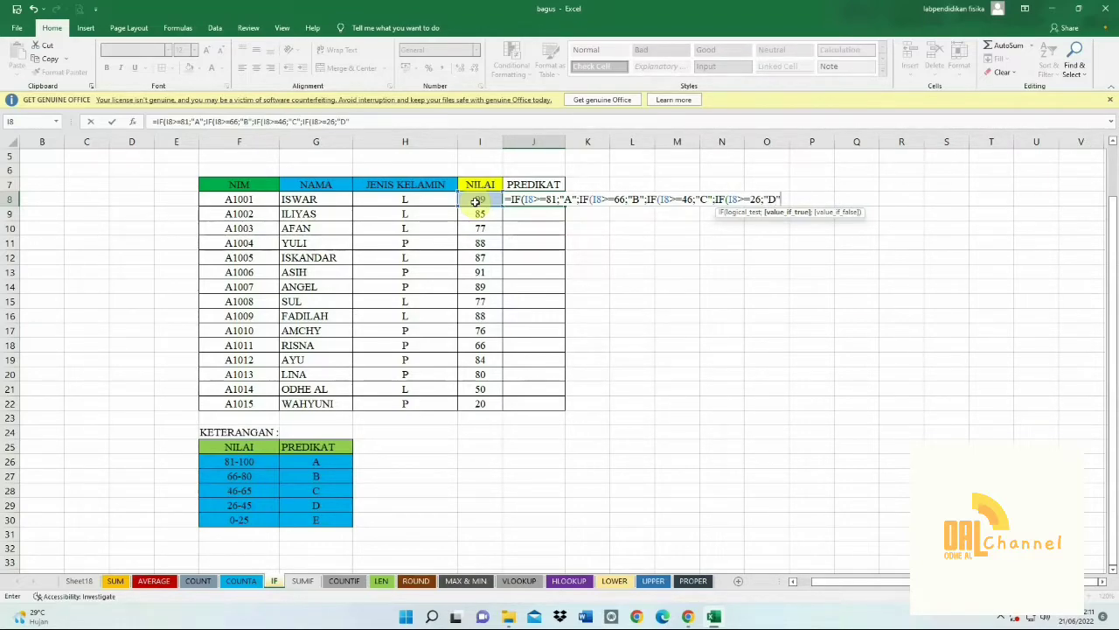
pyautogui.write('";"E"')
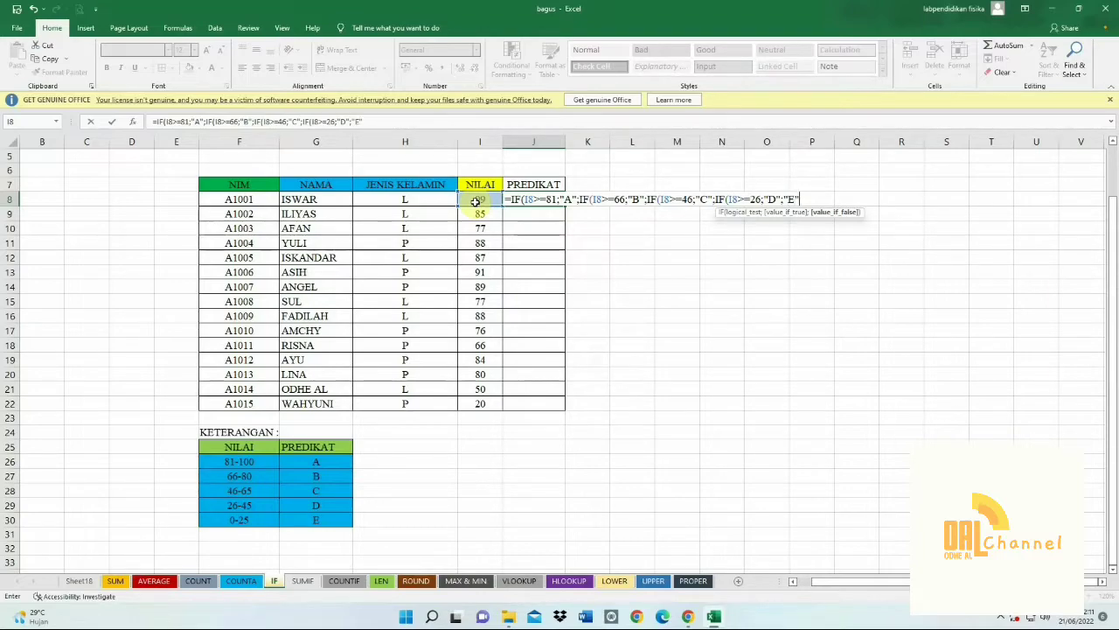
pyautogui.press('Return')
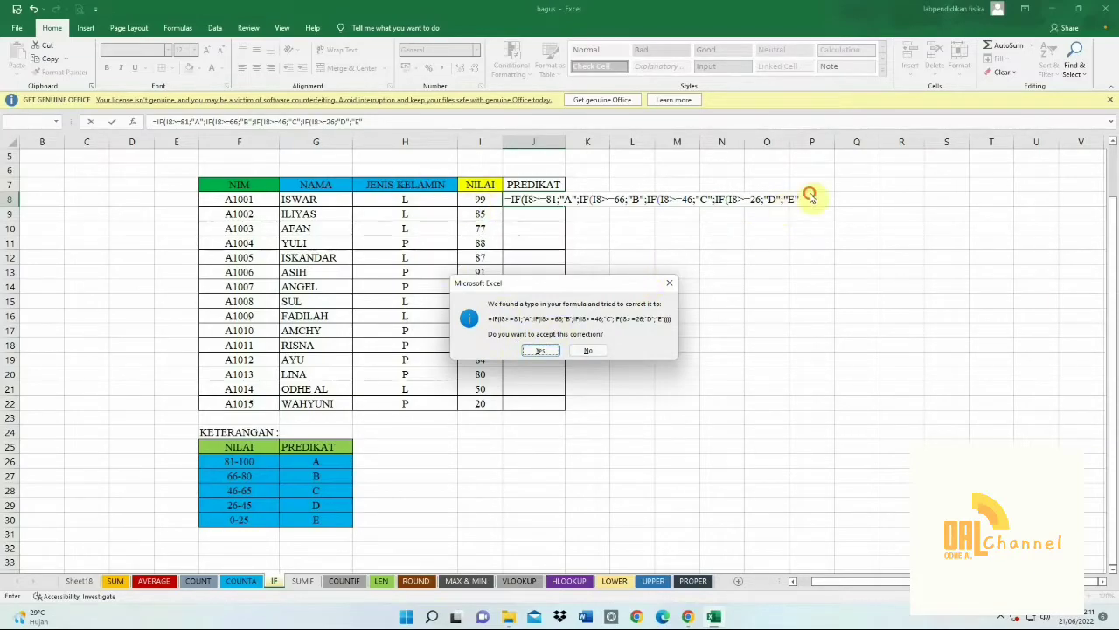
pyautogui.click(540, 350)
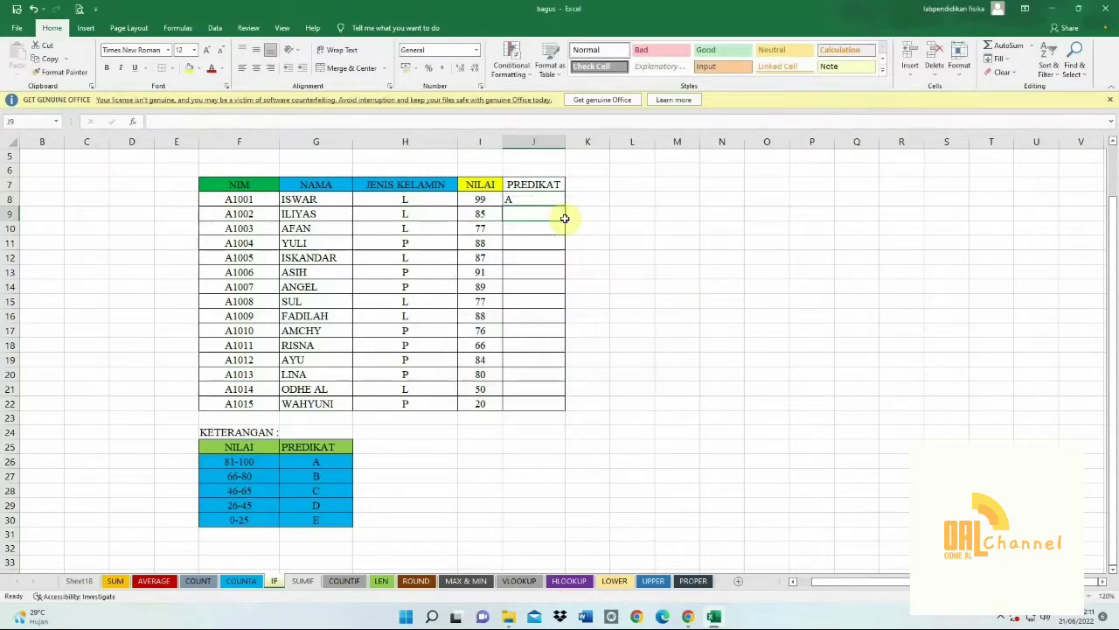
# Fill the J8 formula down the PREDIKAT column to J22 and centre the grades
pyautogui.click(542, 200)
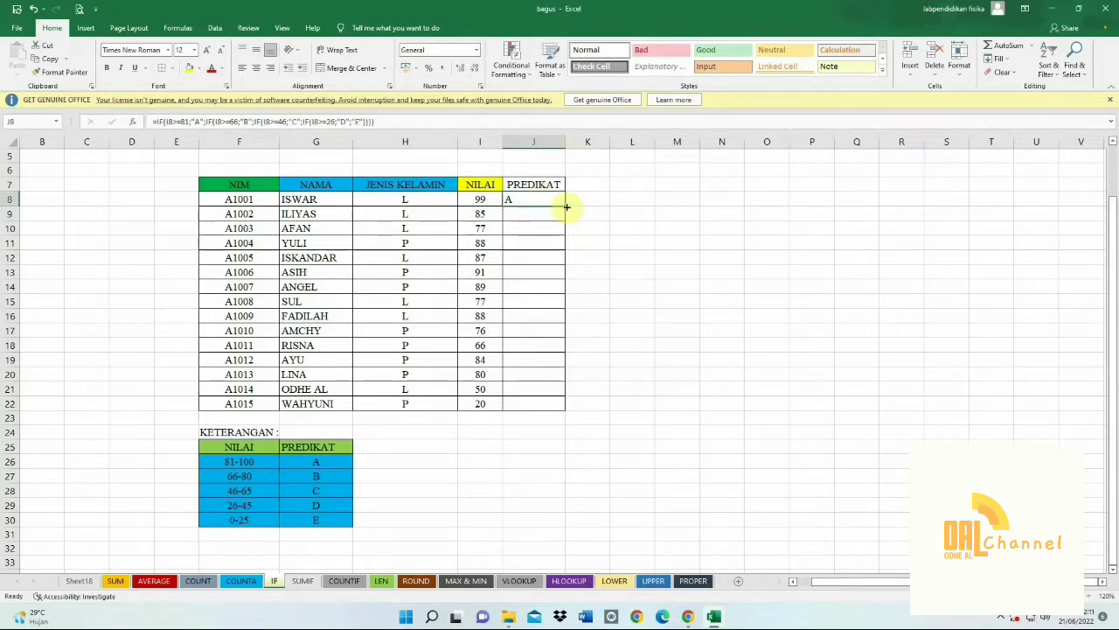
pyautogui.moveTo(568, 205); pyautogui.dragTo(557, 403)
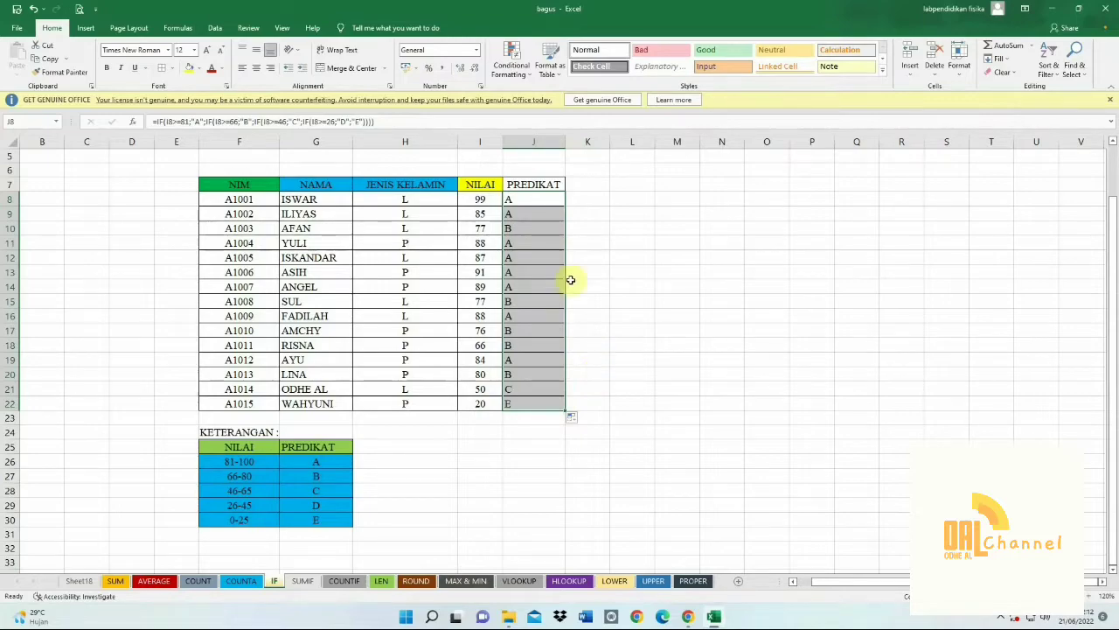
pyautogui.click(256, 67)
pyautogui.click(577, 218)
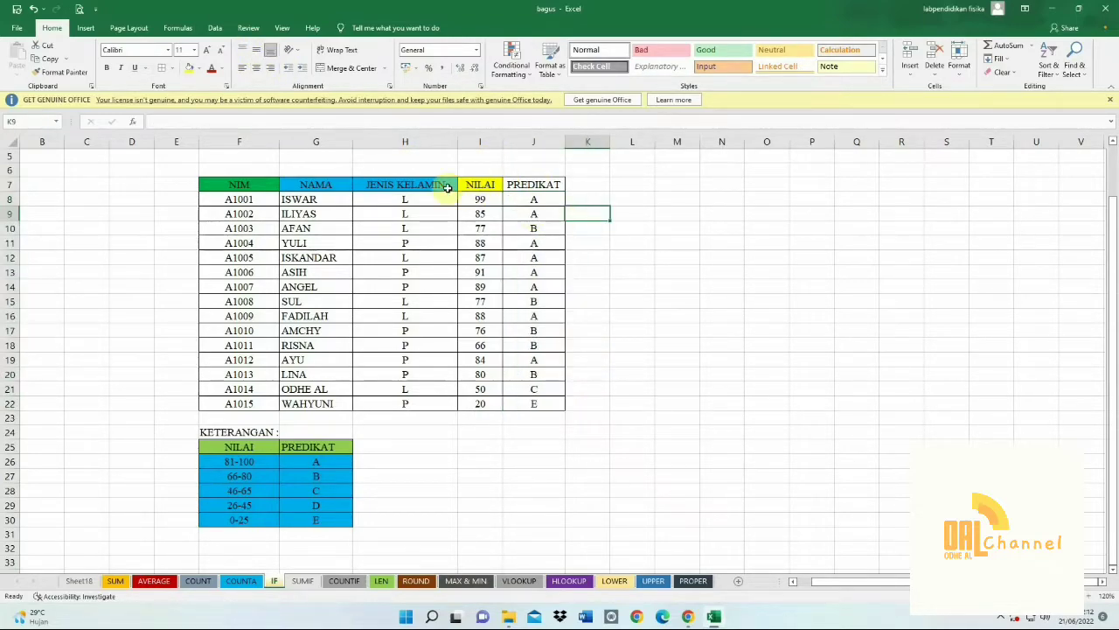
# Compare the PREDIKAT grades and formulas in J8, J10, J21 and J22 with the corresponding NILAI scores
pyautogui.click(331, 203)
pyautogui.click(527, 201)
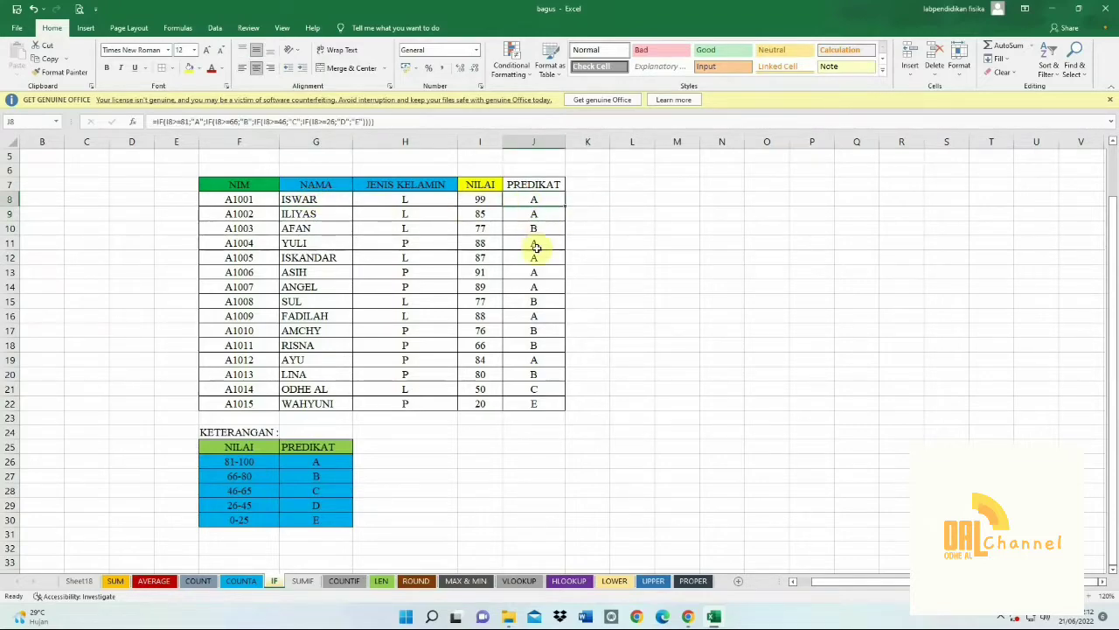
pyautogui.click(483, 200)
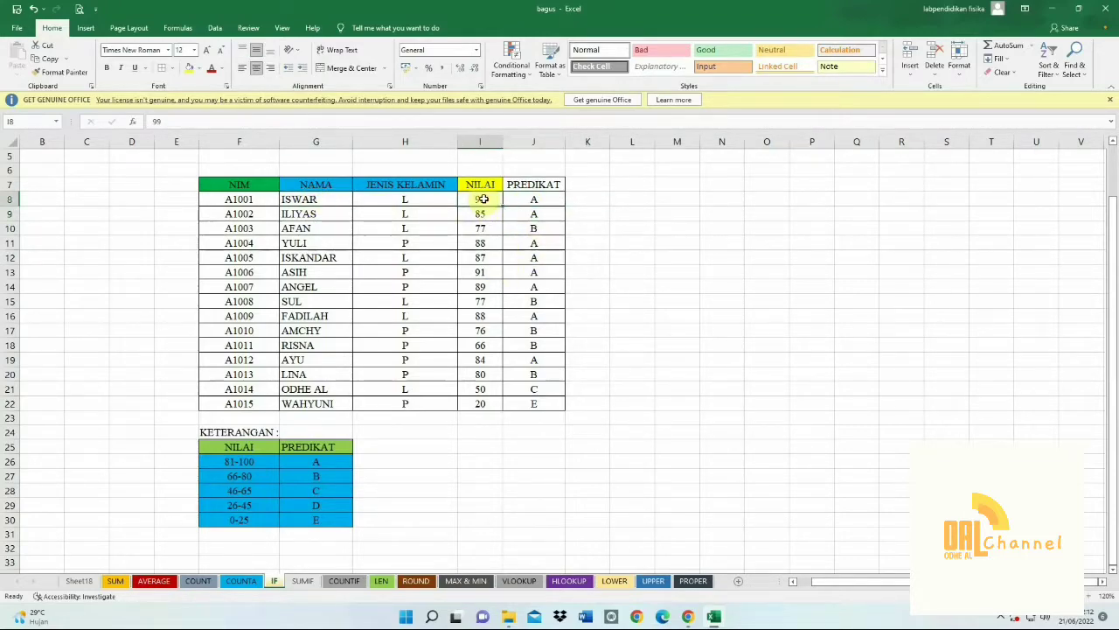
pyautogui.click(534, 229)
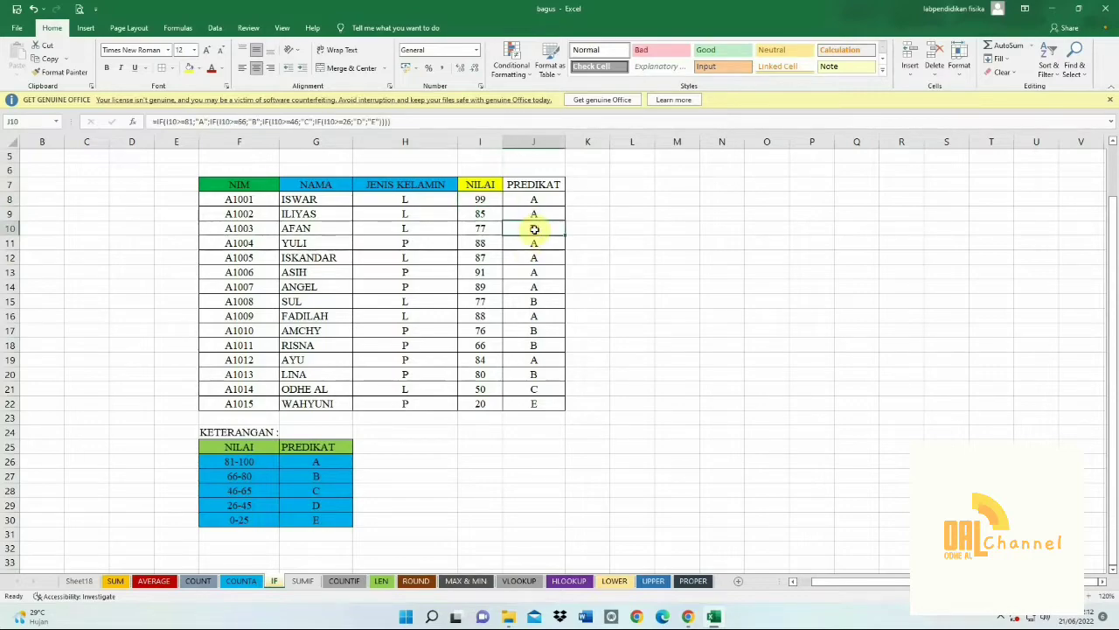
pyautogui.click(543, 387)
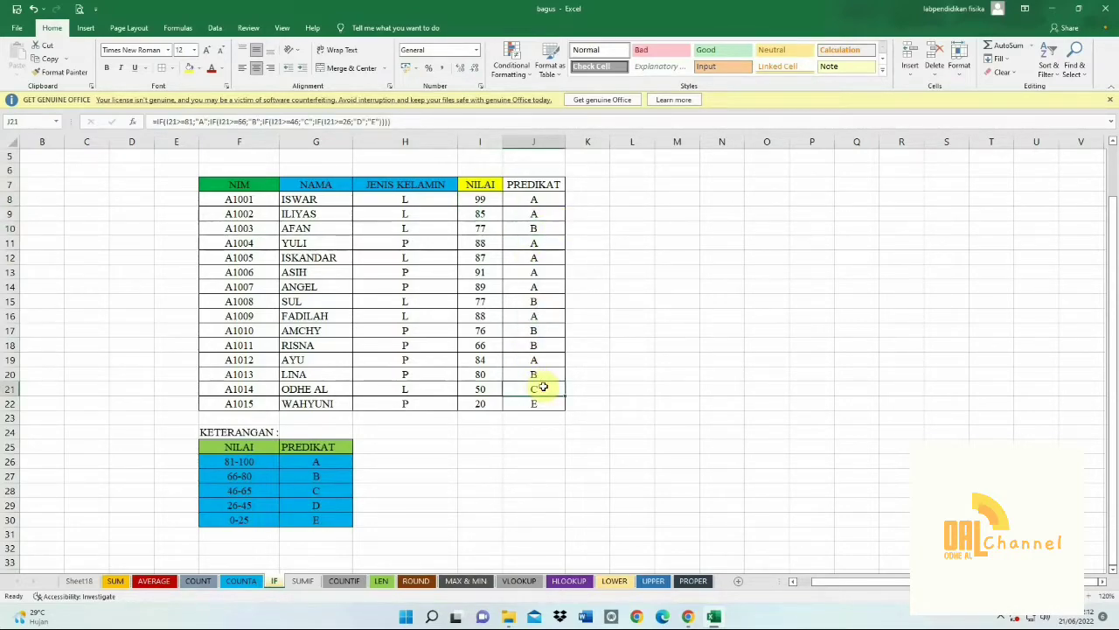
pyautogui.click(536, 403)
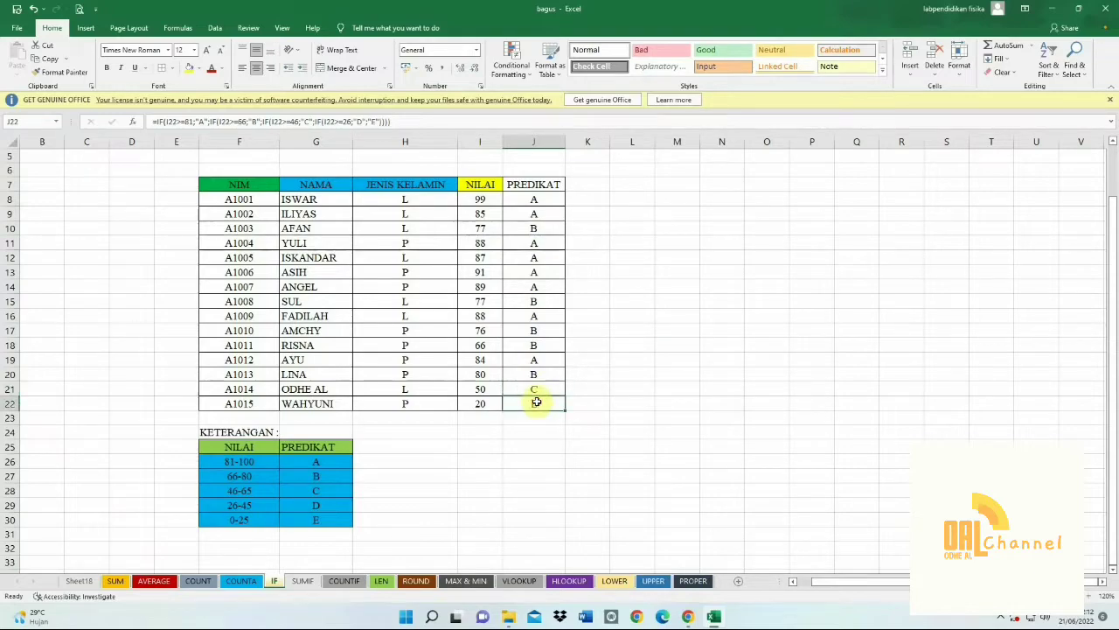
# Set the NILAI score in cell I19 to 46 to test the PREDIKAT formula
pyautogui.click(494, 359)
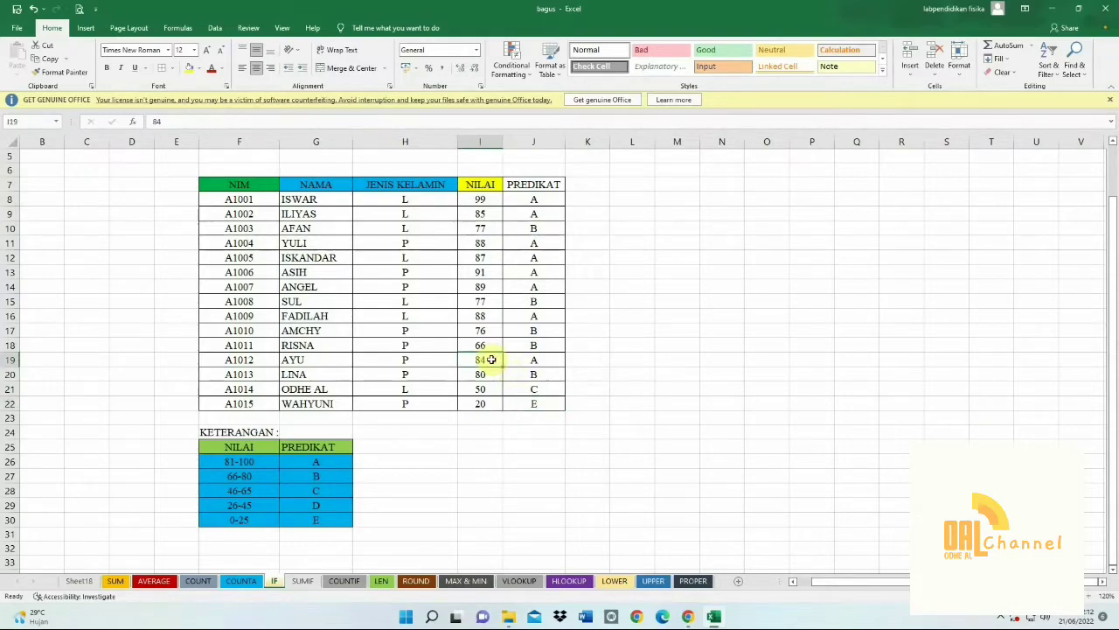
pyautogui.write('4')
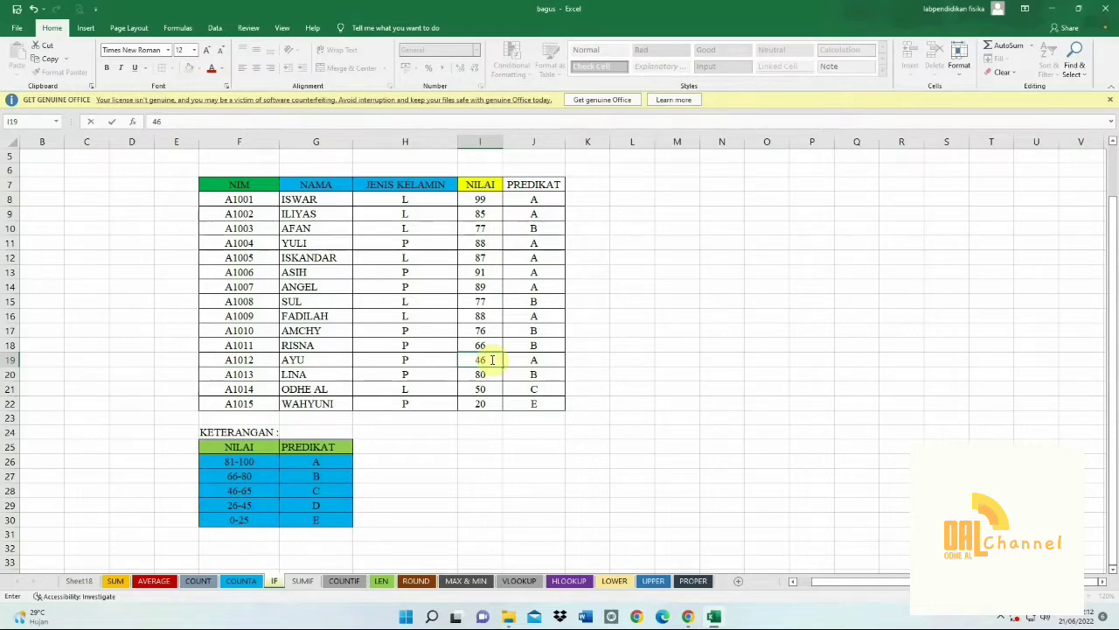
pyautogui.press('Return')
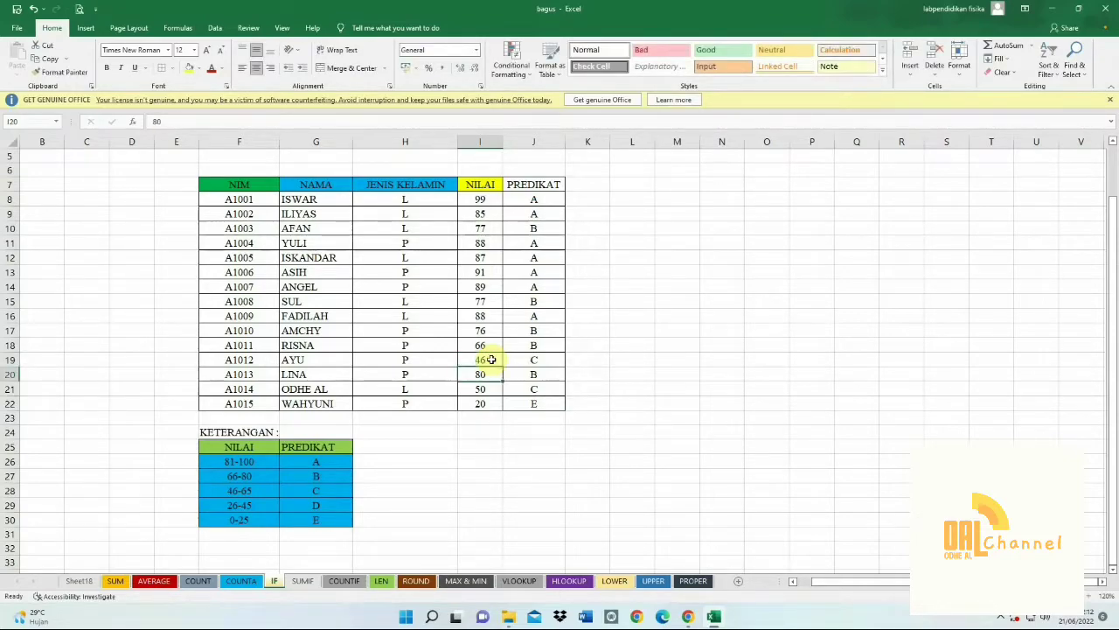
# Set the NILAI score in cell I19 to 26 and check the PREDIKAT grade in J19
pyautogui.click(478, 358)
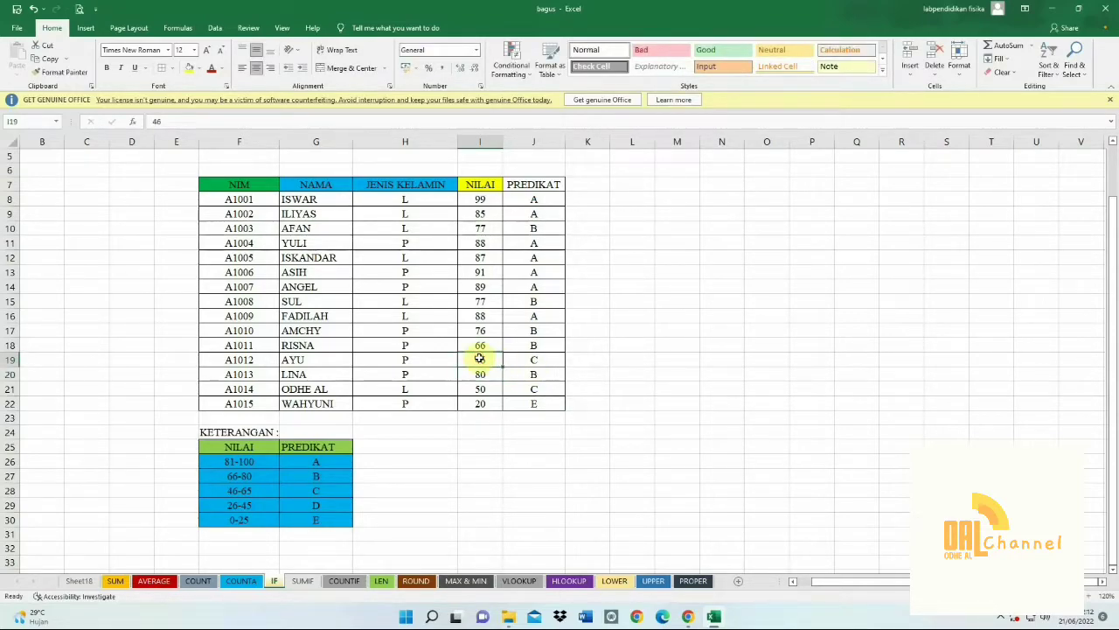
pyautogui.write('2')
pyautogui.press('Return')
pyautogui.click(480, 358)
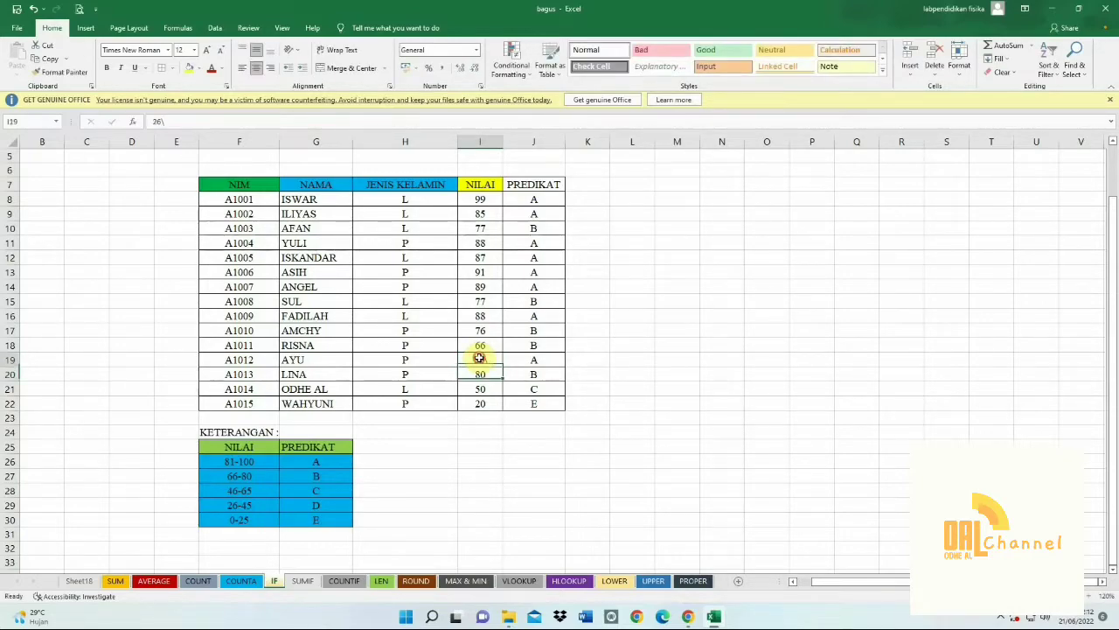
pyautogui.write('26')
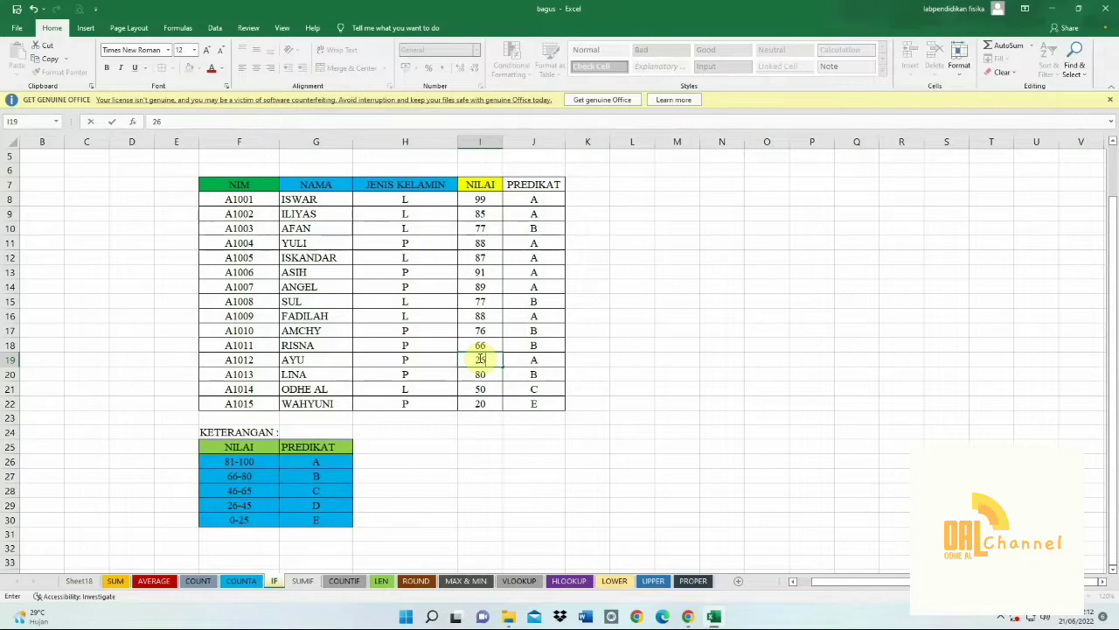
pyautogui.press('Return')
pyautogui.click(535, 358)
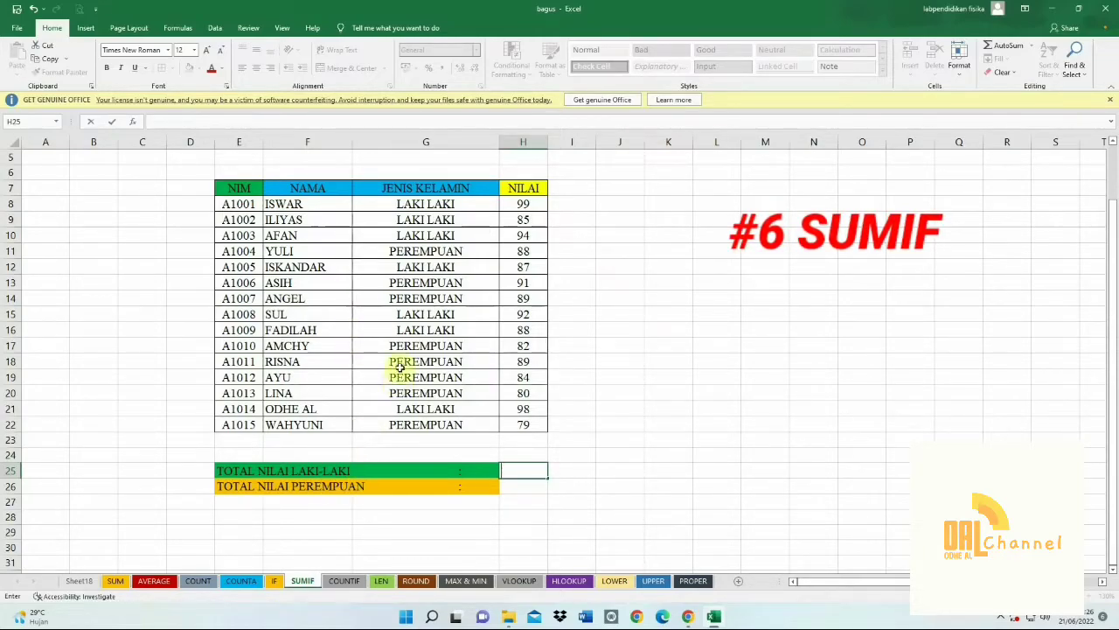
# On the SUMIF sheet, total the male students' scores in H25 with =SUMIF(G8:G22;"LAKI LAKI";H8:H22)
pyautogui.click(332, 467)
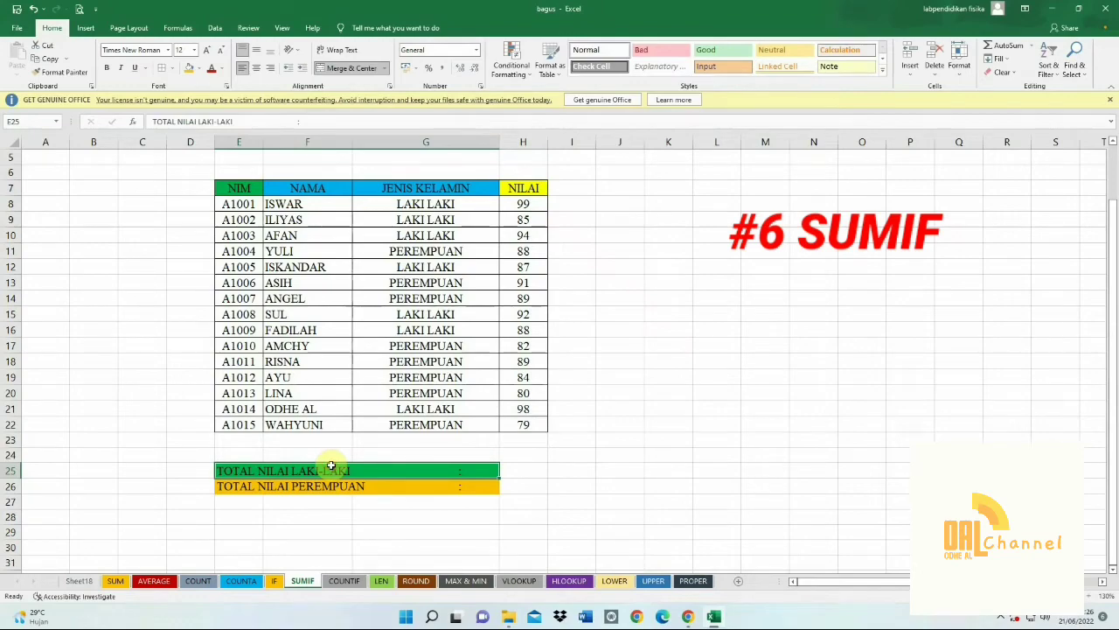
pyautogui.click(317, 487)
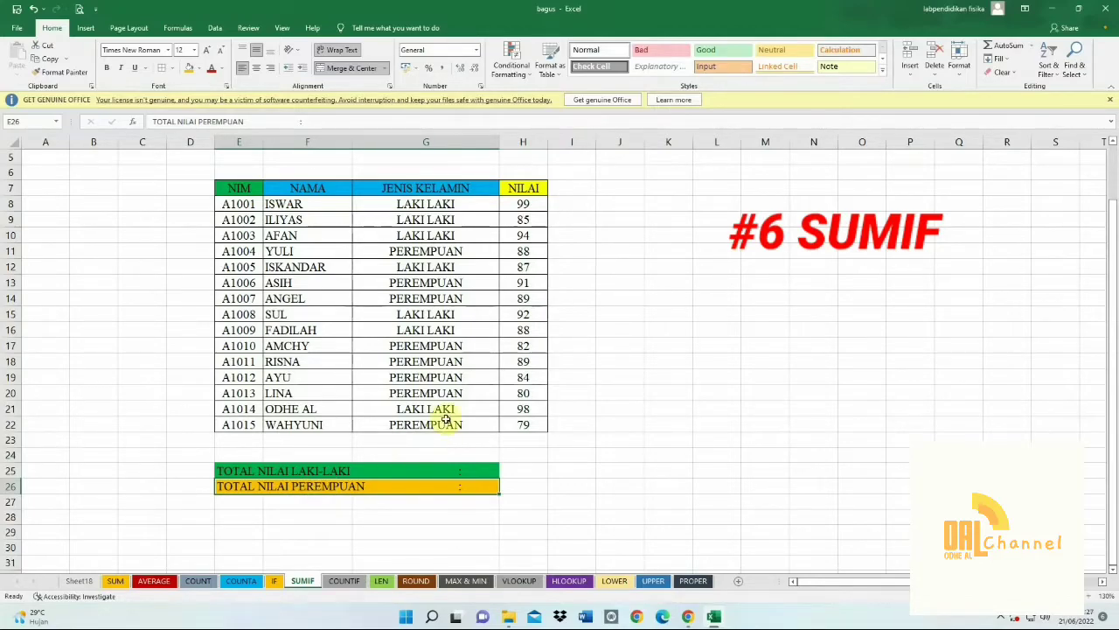
pyautogui.click(512, 467)
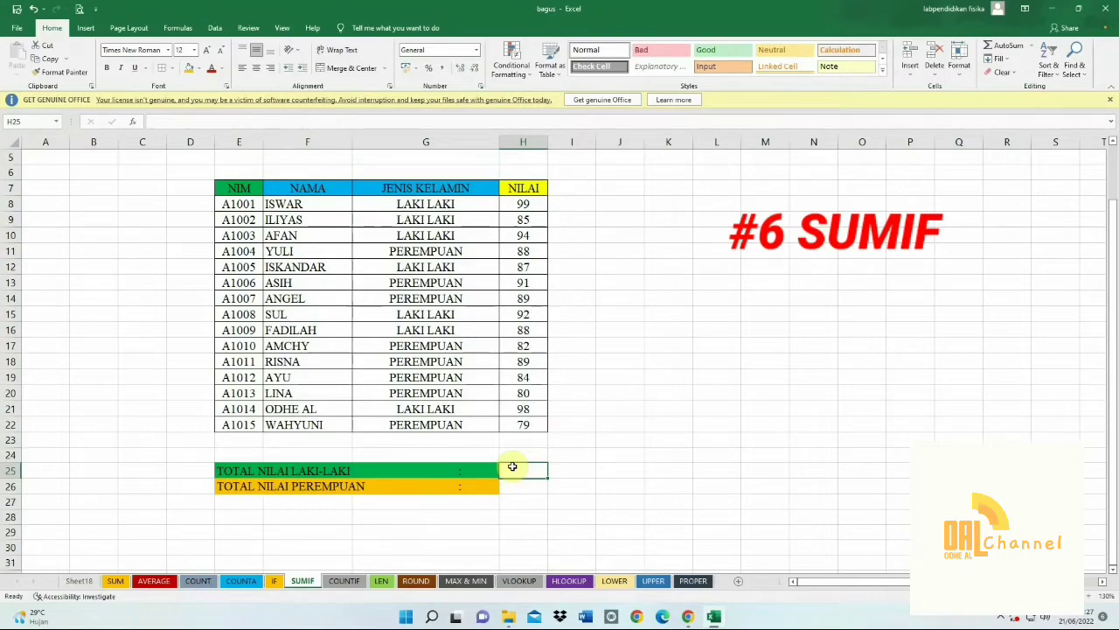
pyautogui.write('=SUMIF')
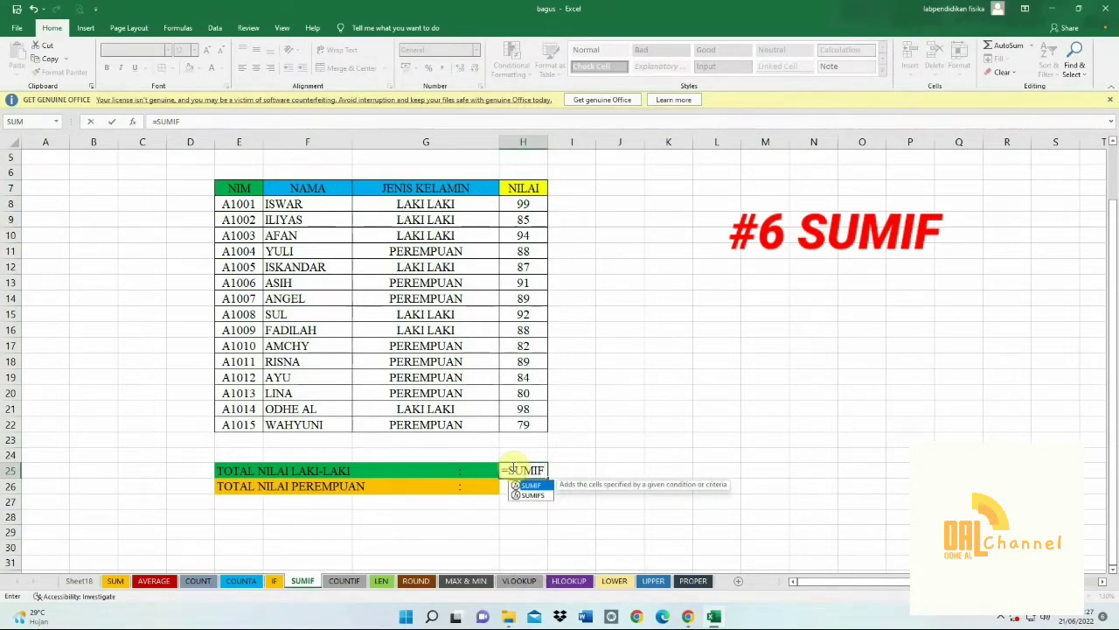
pyautogui.write('(')
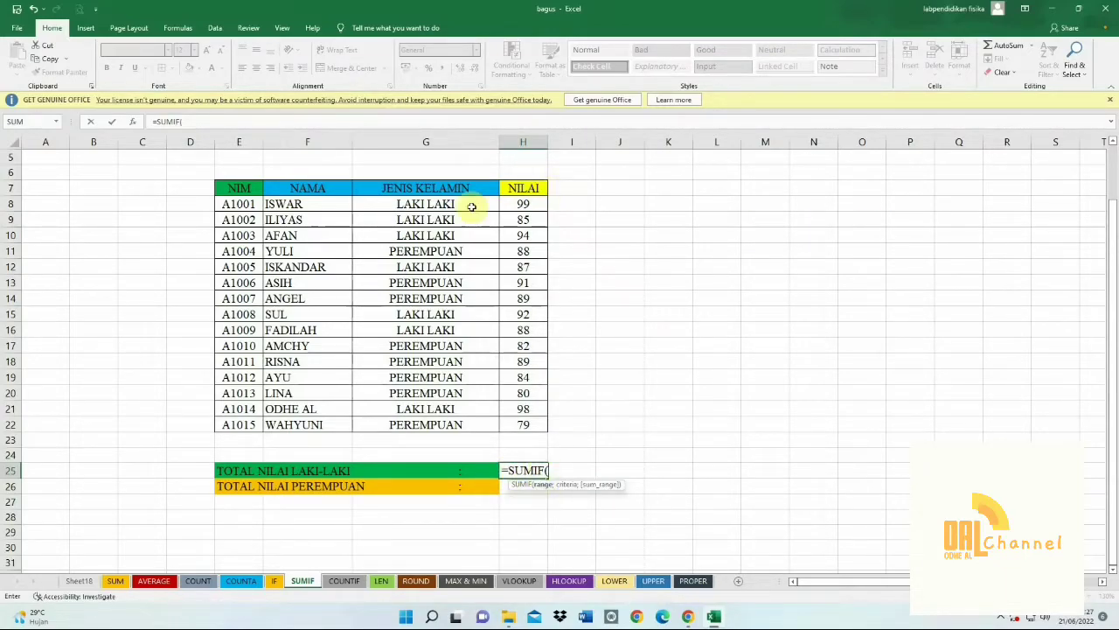
pyautogui.moveTo(426, 208); pyautogui.dragTo(432, 418)
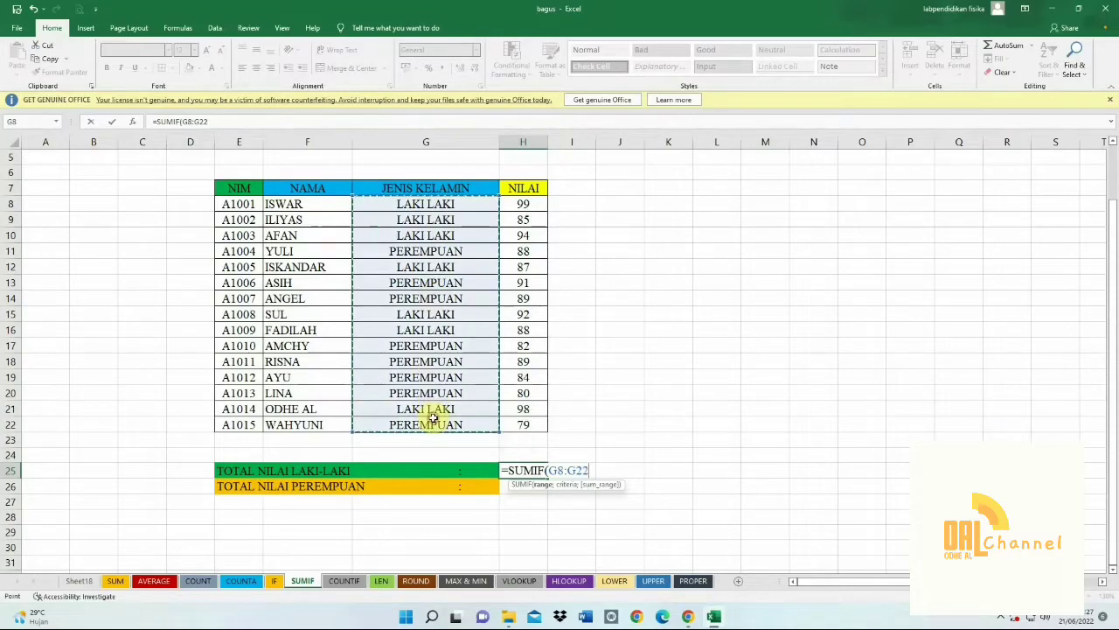
pyautogui.write(';')
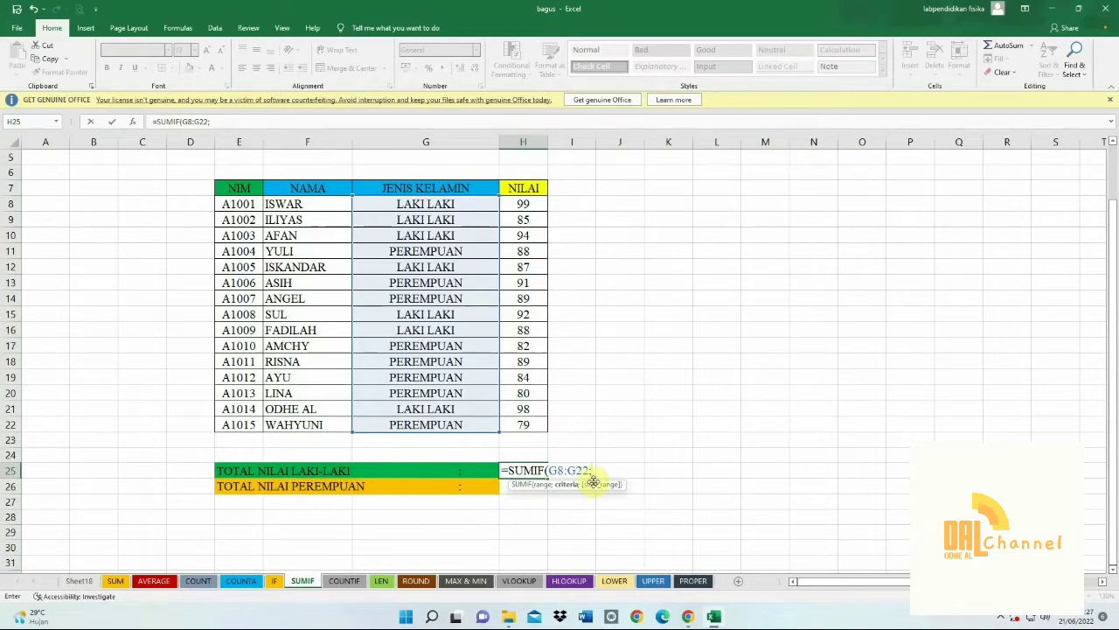
pyautogui.write('"LAKI LAKI";')
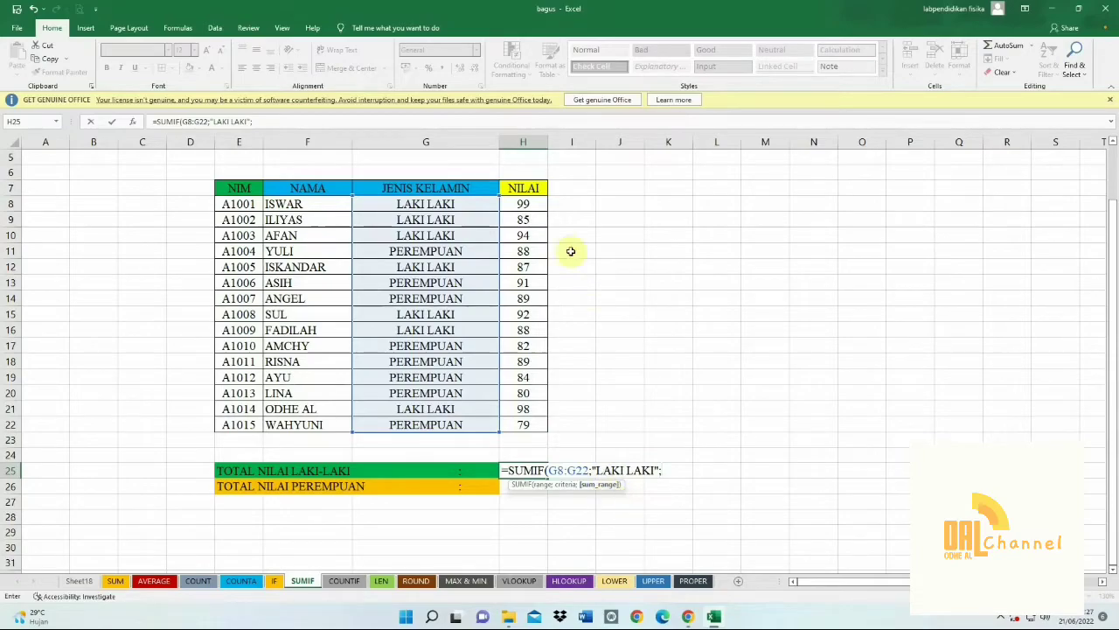
pyautogui.moveTo(523, 204); pyautogui.dragTo(522, 421)
pyautogui.write(')')
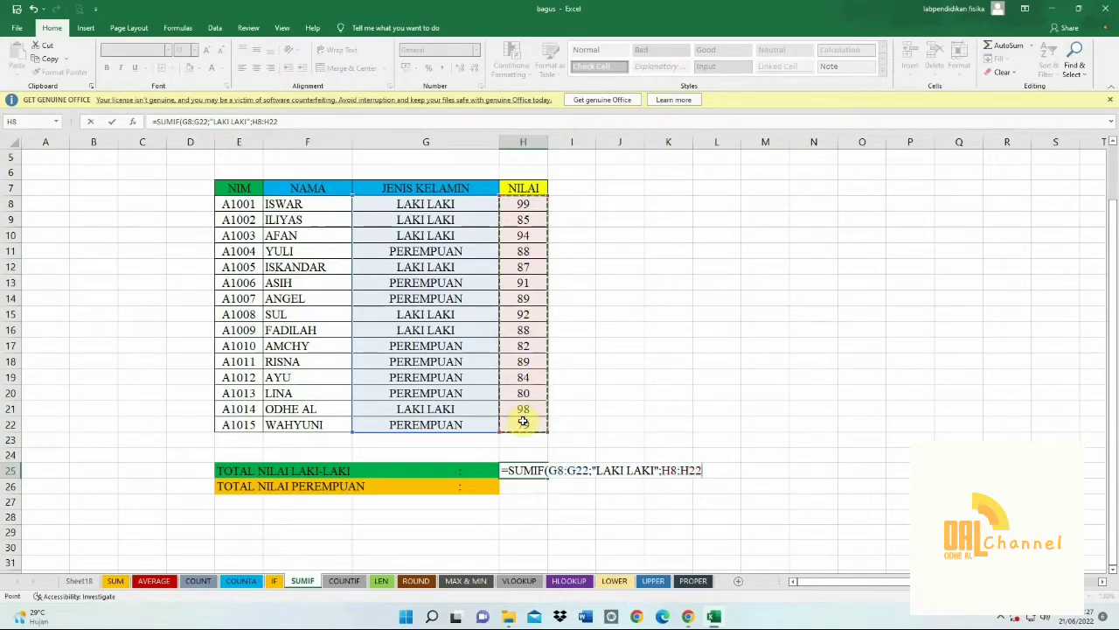
pyautogui.press('Return')
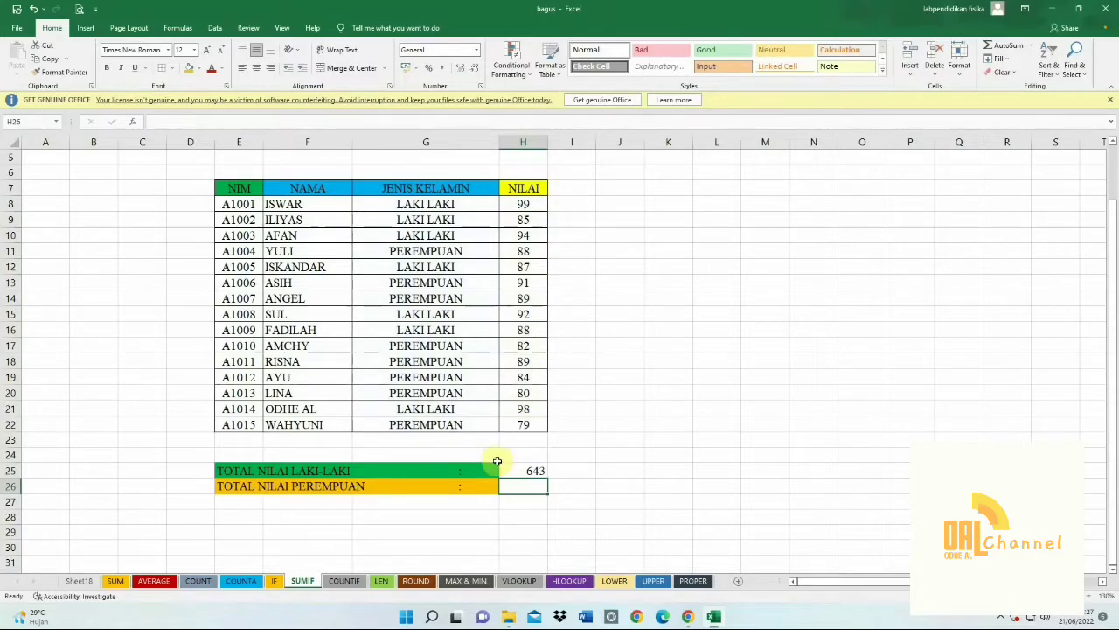
pyautogui.click(524, 471)
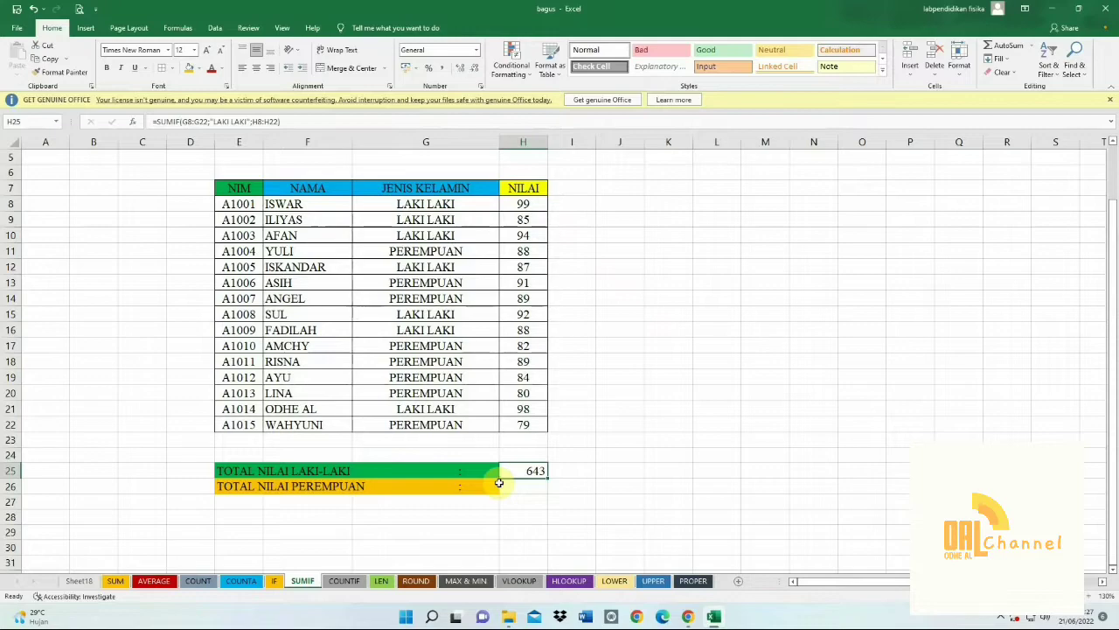
# Total the female students' scores in H26 with =SUMIF(G8:G22;"PEREMPUAN";H8:H22)
pyautogui.click(531, 483)
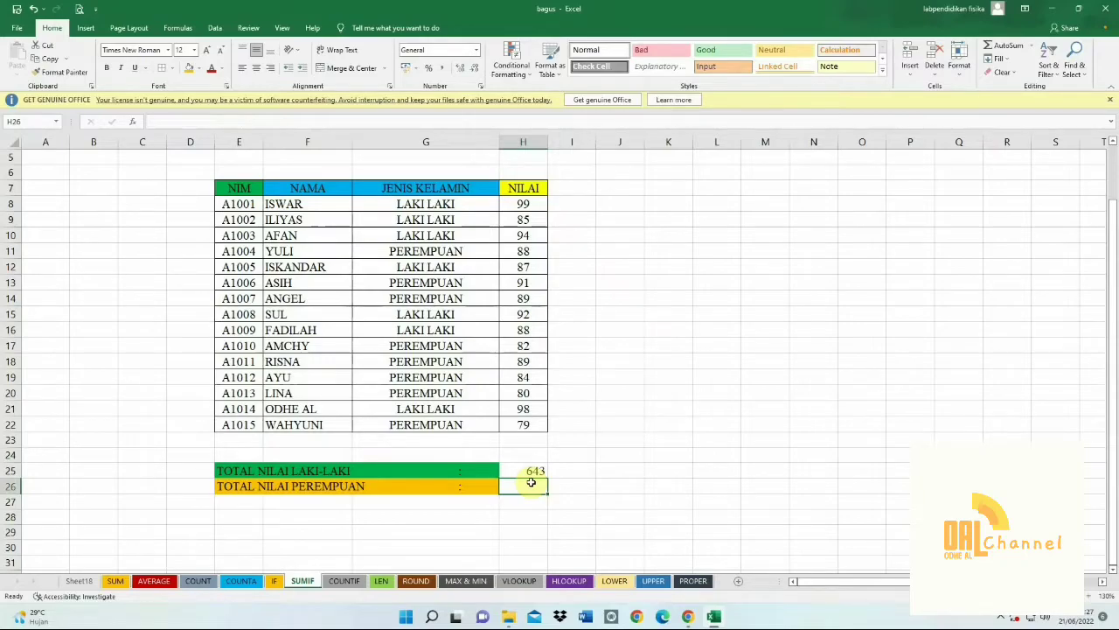
pyautogui.write('=')
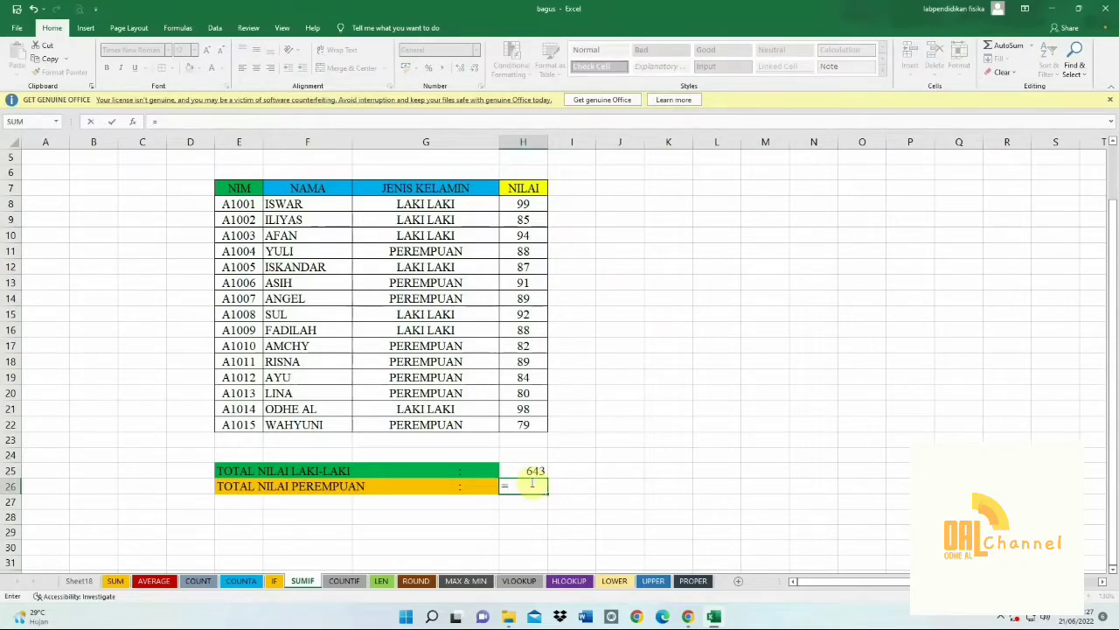
pyautogui.write('SUMIF')
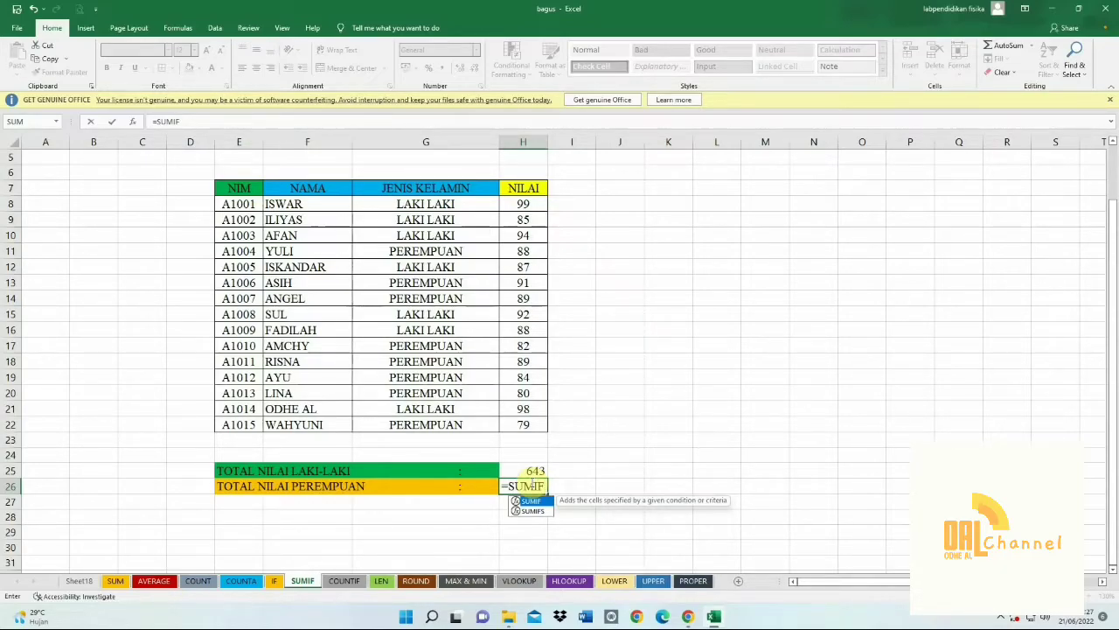
pyautogui.write('(')
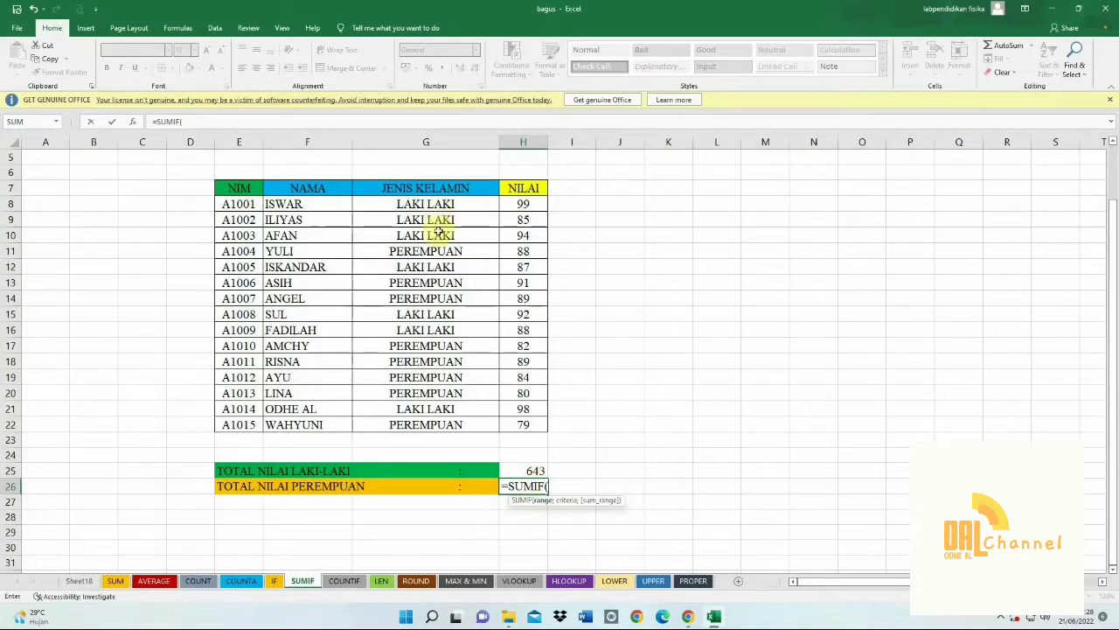
pyautogui.moveTo(427, 205); pyautogui.dragTo(430, 429)
pyautogui.write(';')
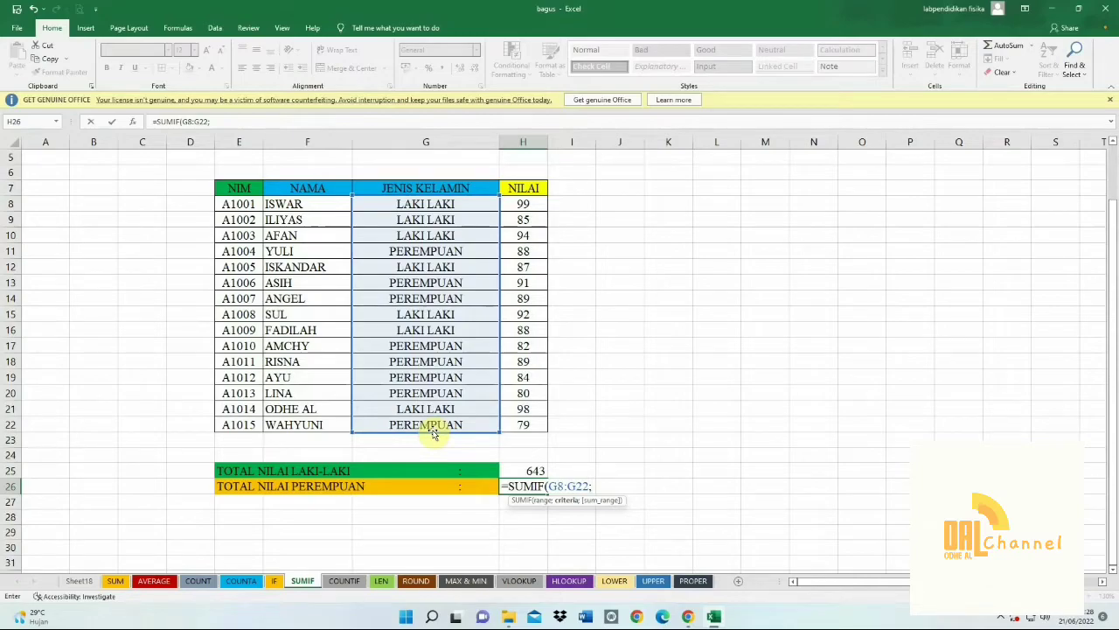
pyautogui.write('"PEREMPUAN')
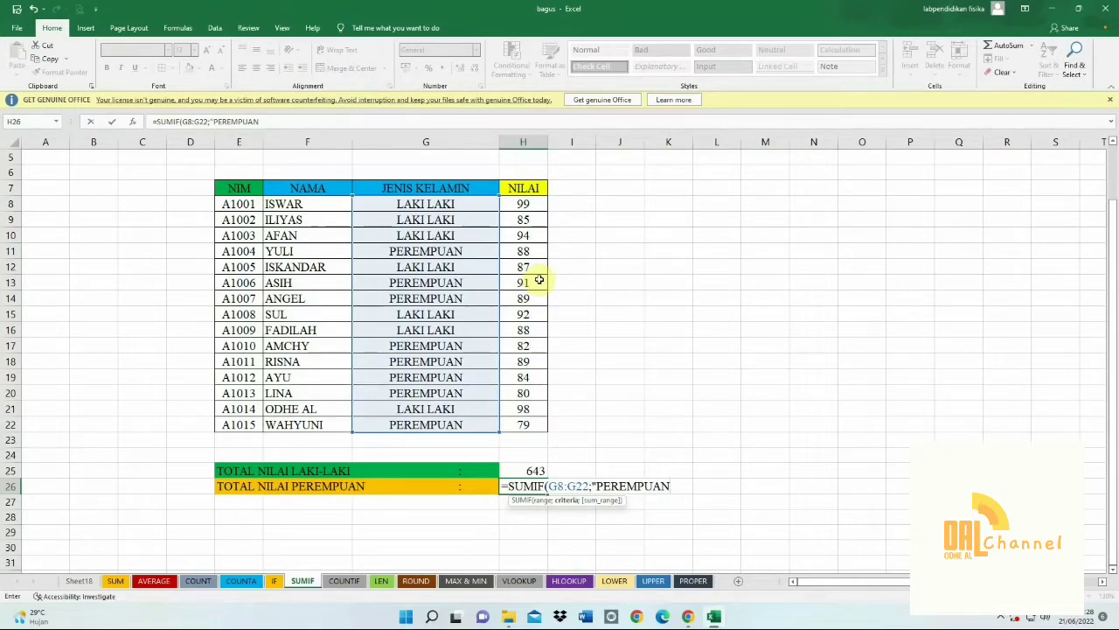
pyautogui.write(';')
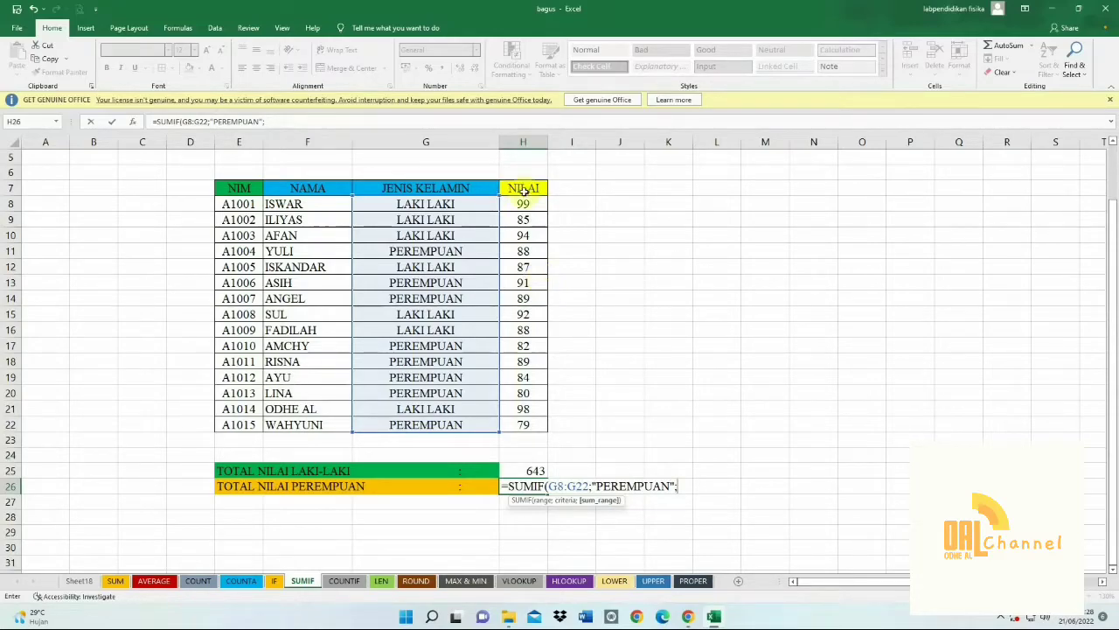
pyautogui.moveTo(523, 204); pyautogui.dragTo(525, 418)
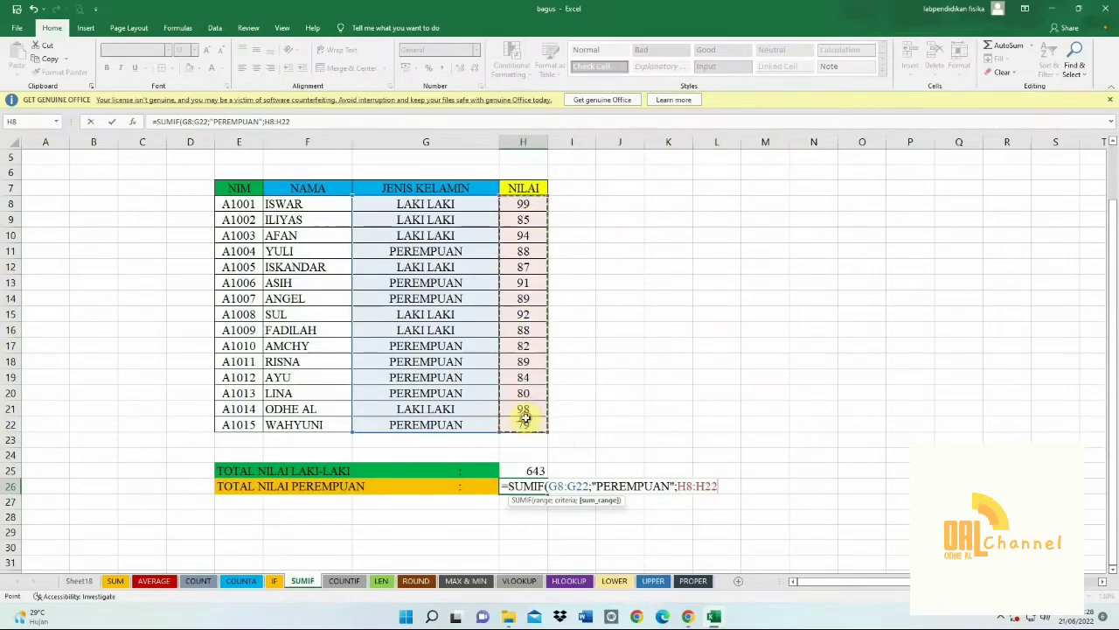
pyautogui.press('Return')
pyautogui.click(530, 483)
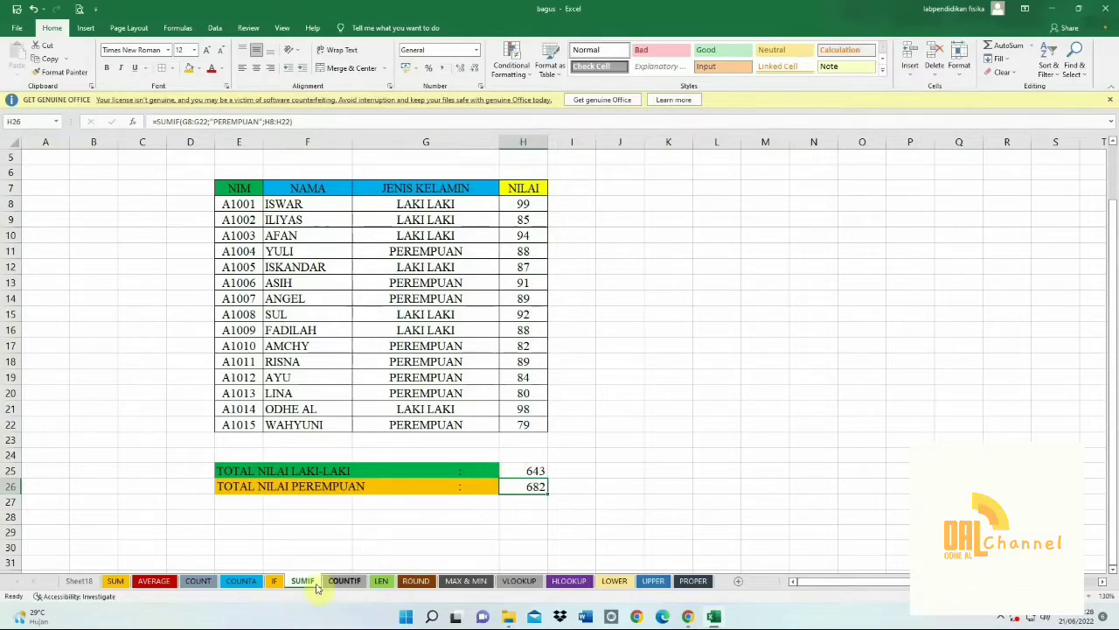
# On the COUNTIF sheet, count the male students in I24 with =COUNTIF(H8:H22;"LAKI LAKI")
pyautogui.click(345, 582)
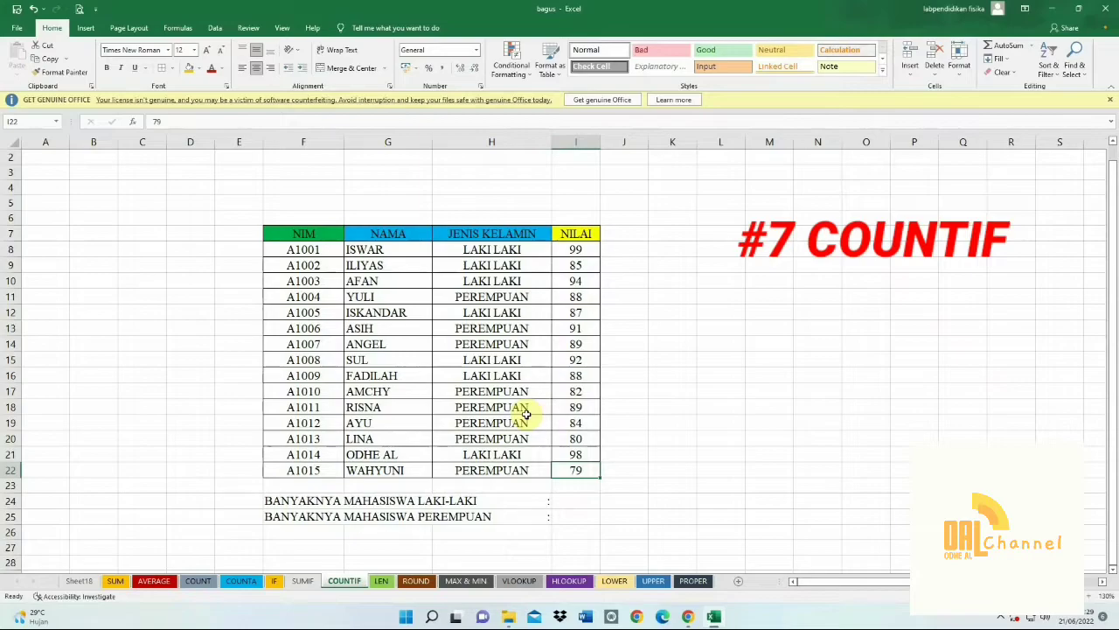
pyautogui.click(399, 504)
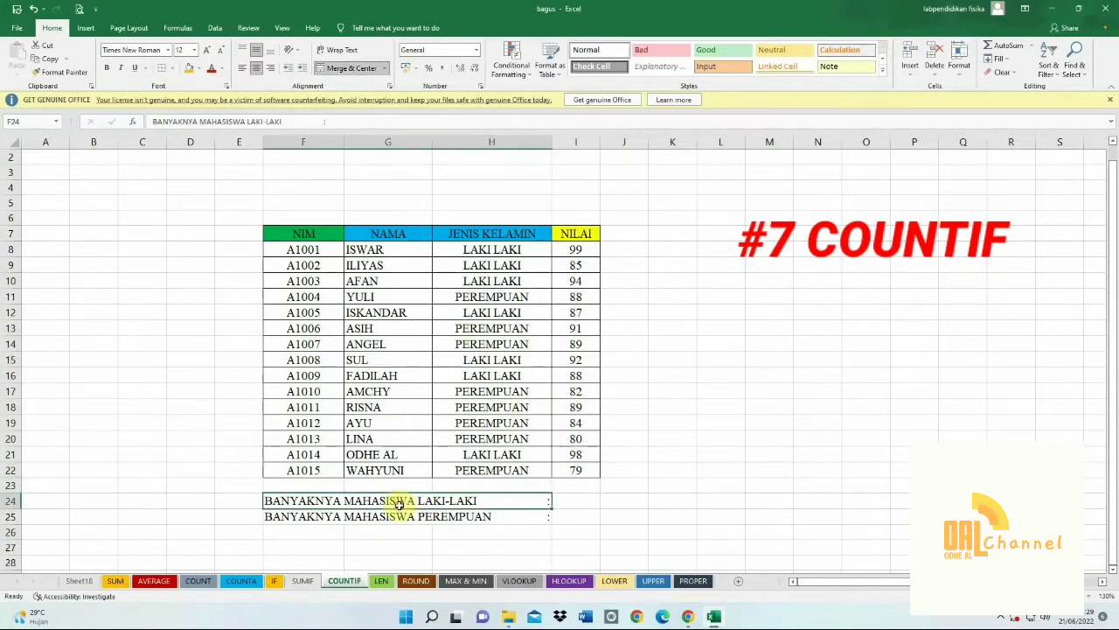
pyautogui.click(458, 522)
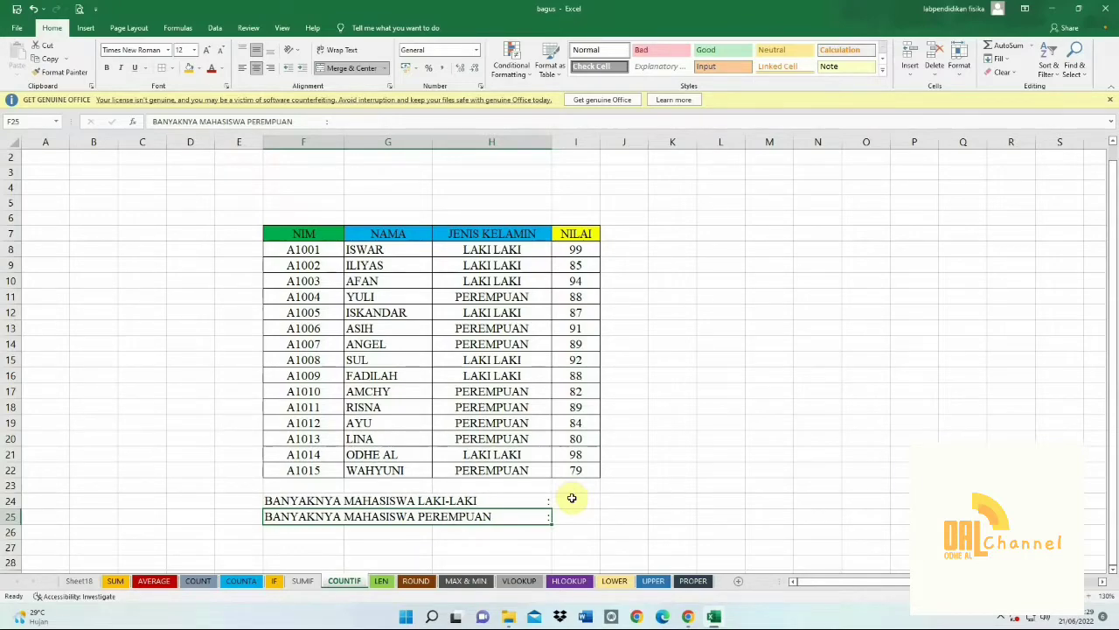
pyautogui.click(572, 497)
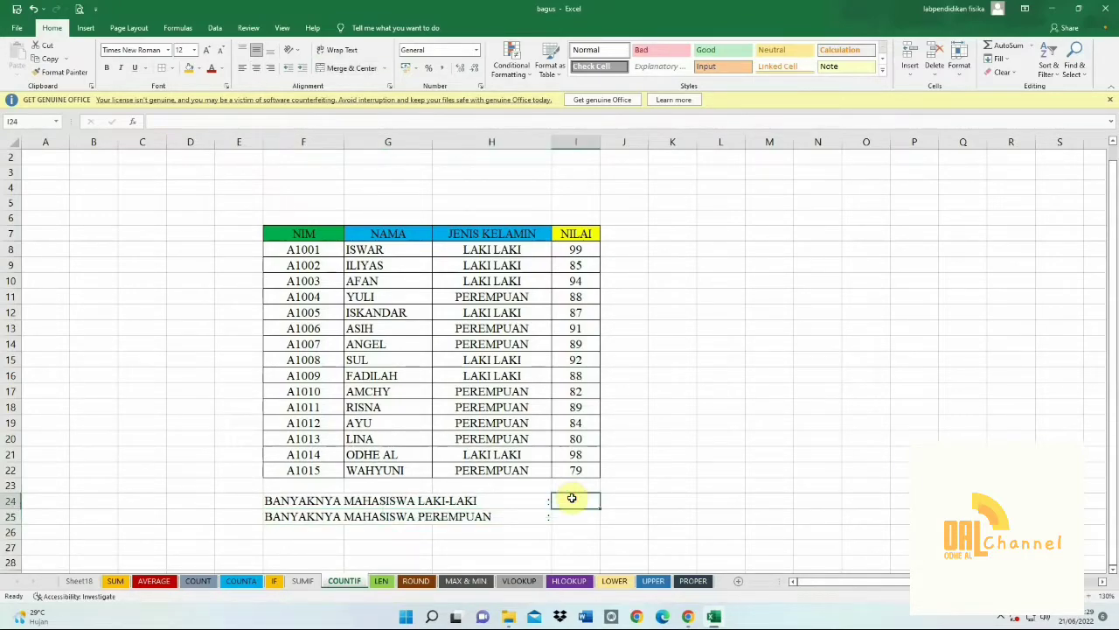
pyautogui.write('=')
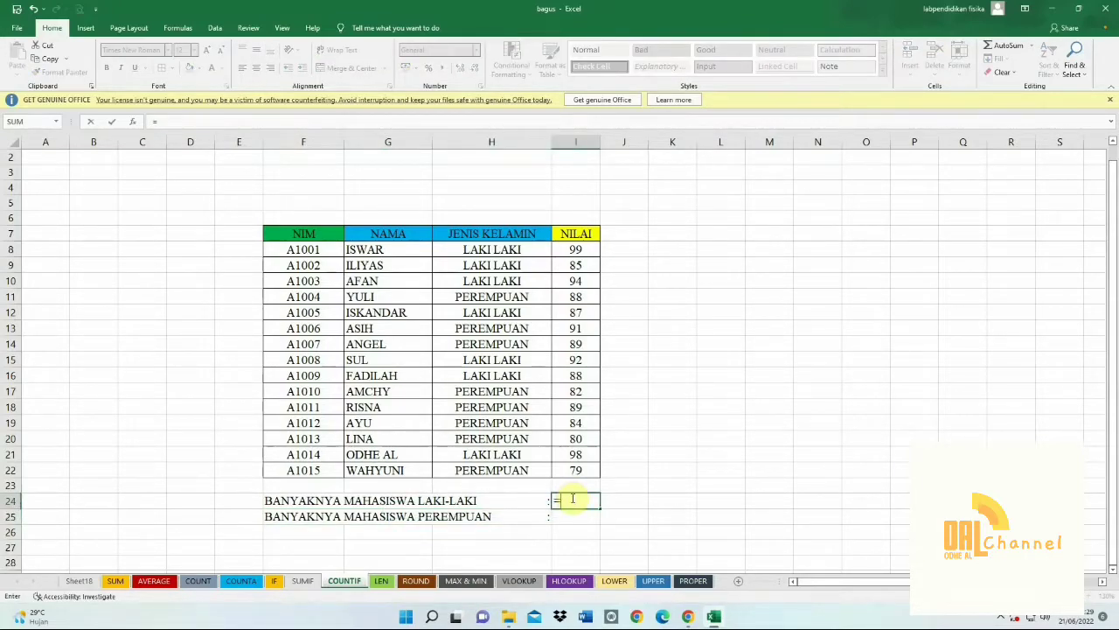
pyautogui.write('COU')
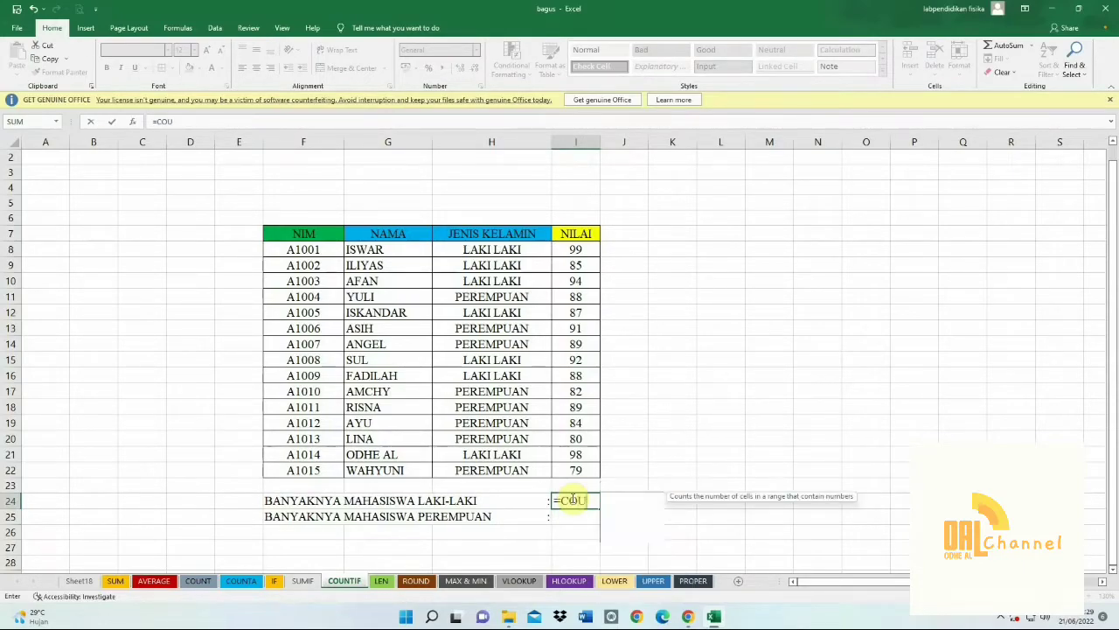
pyautogui.write('NTIF')
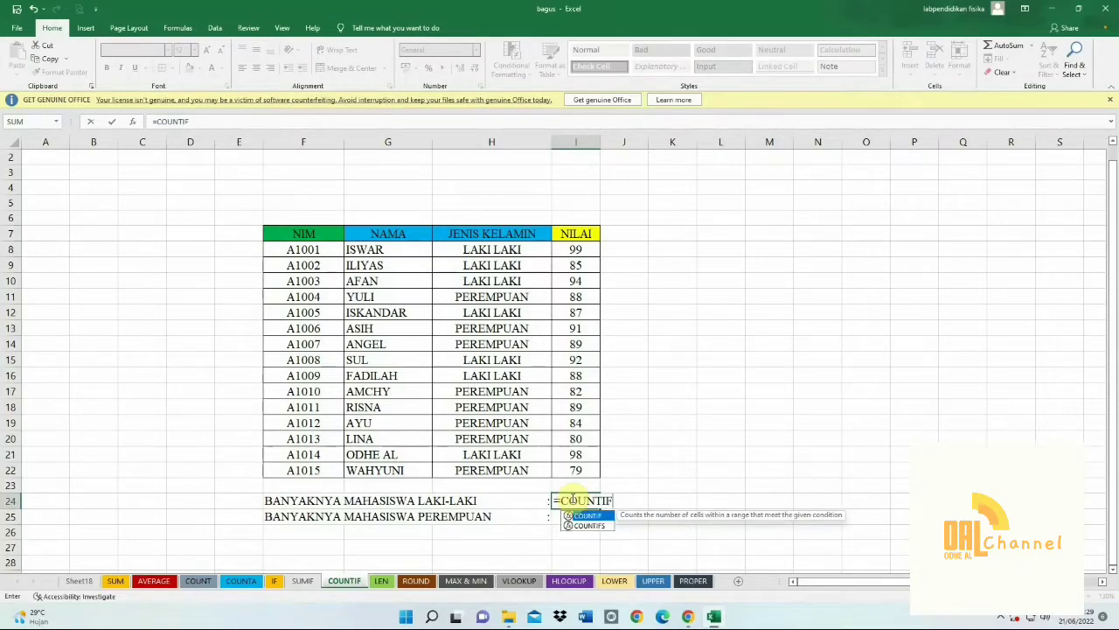
pyautogui.write('(')
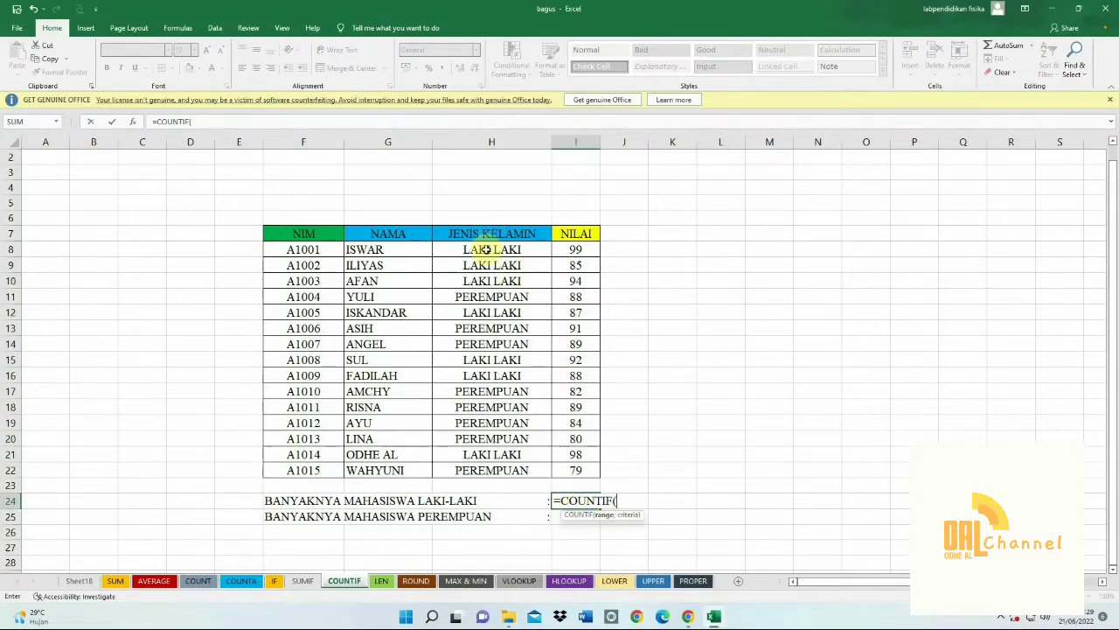
pyautogui.moveTo(486, 249); pyautogui.dragTo(494, 471)
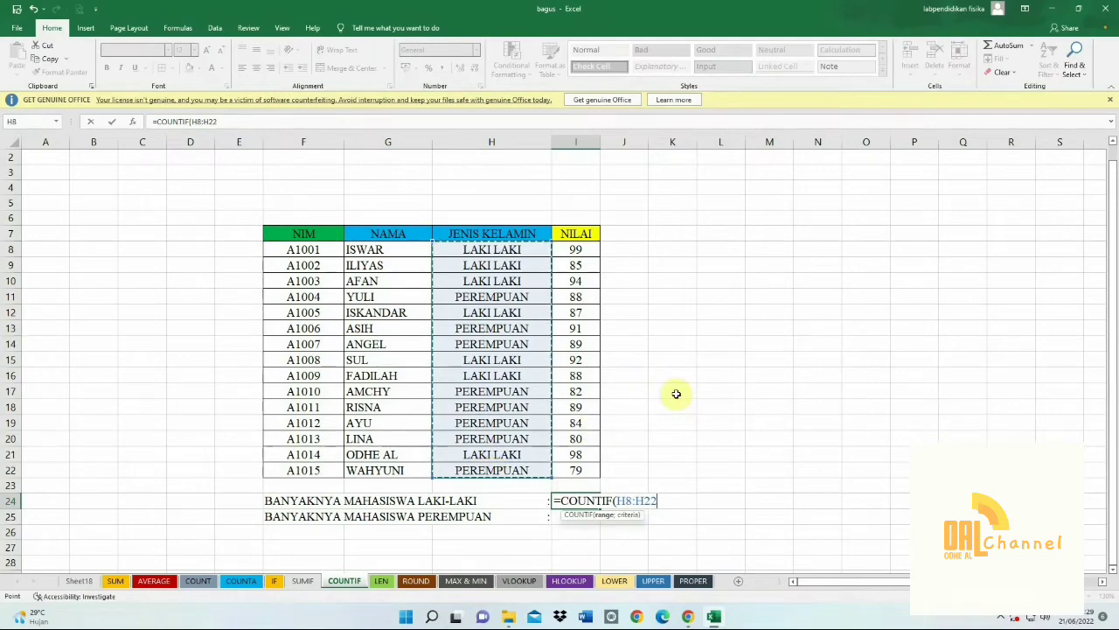
pyautogui.write(';')
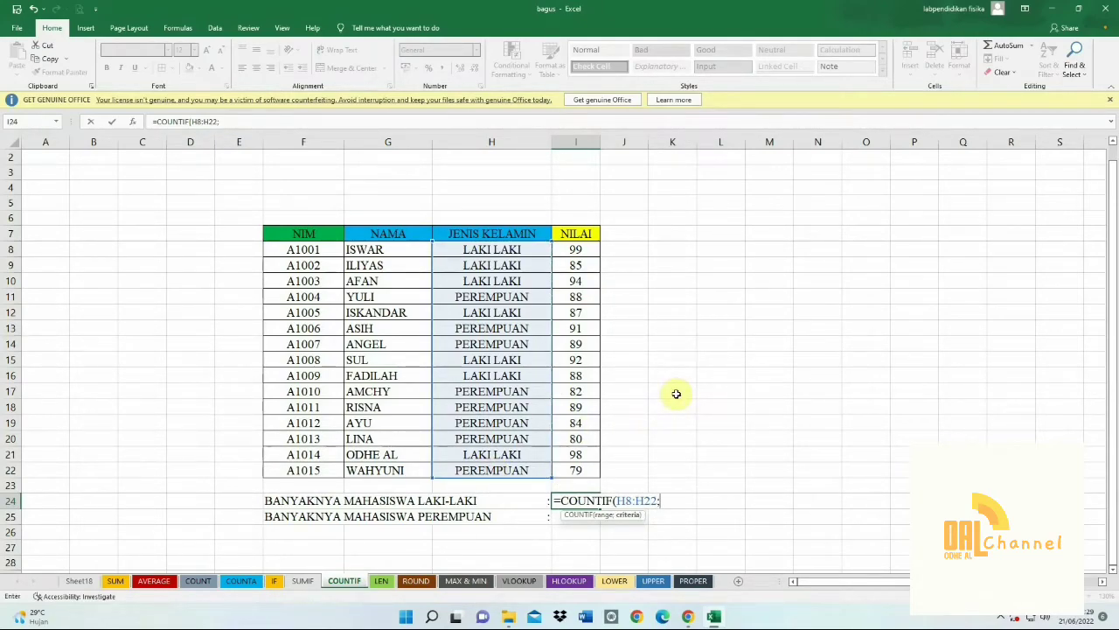
pyautogui.write('"LAKI LAKI"')
pyautogui.press('Return')
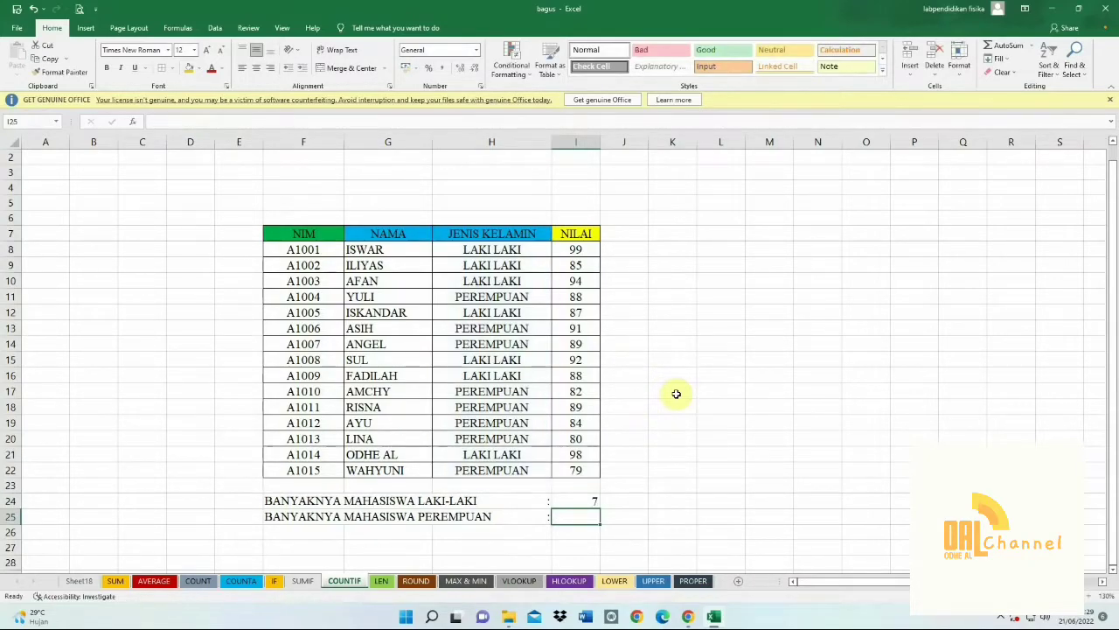
# Check the count in I24 against each LAKI LAKI entry in the JENIS KELAMIN column
pyautogui.click(583, 500)
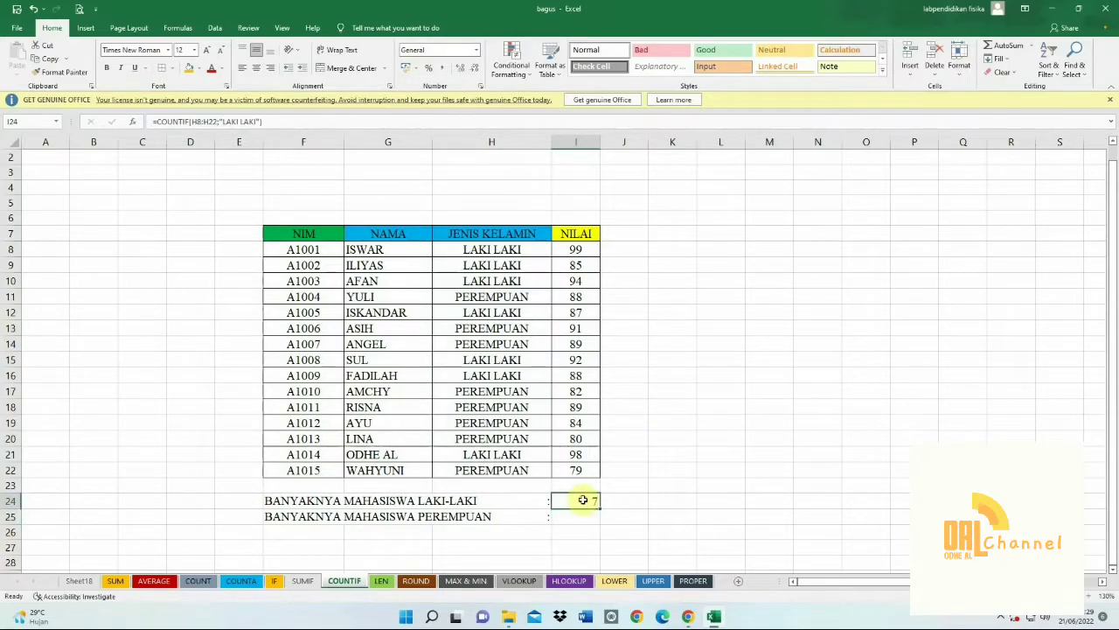
pyautogui.click(521, 255)
pyautogui.click(510, 262)
pyautogui.click(514, 282)
pyautogui.click(515, 313)
pyautogui.click(510, 359)
pyautogui.click(512, 376)
pyautogui.click(506, 452)
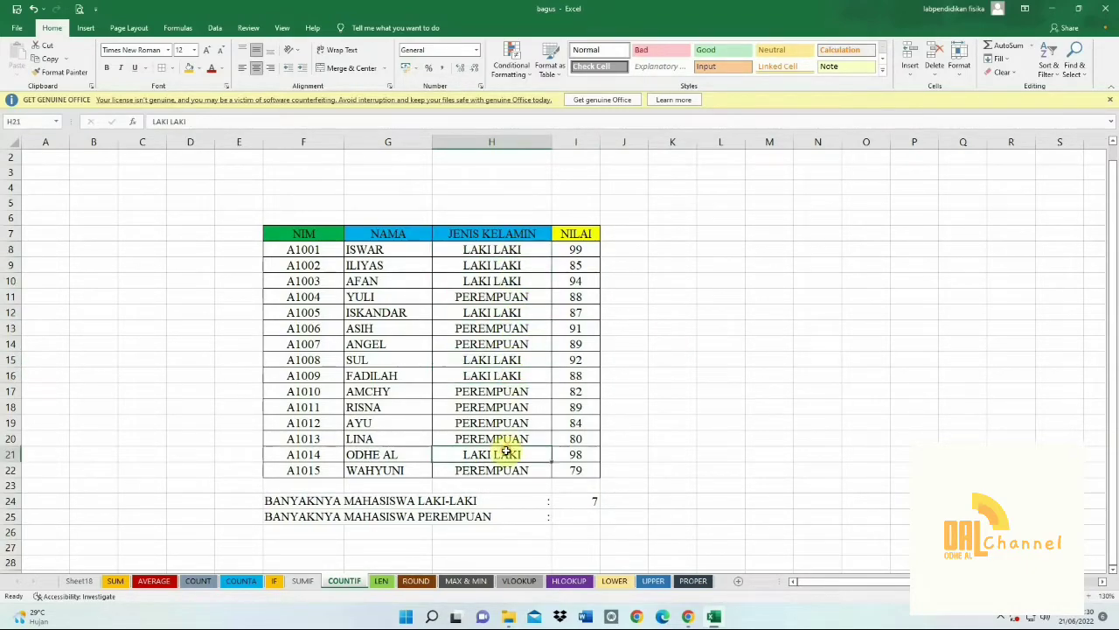
# Count the female students in I25 with =COUNTIF(H8:H22;"PEREMPUAN")
pyautogui.click(583, 515)
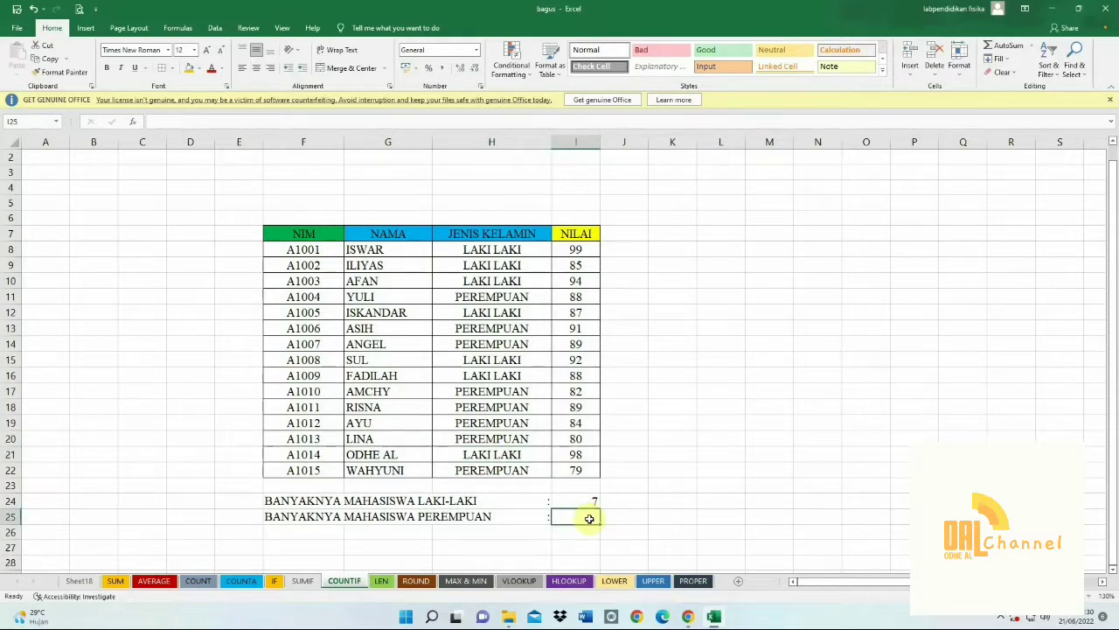
pyautogui.write('=')
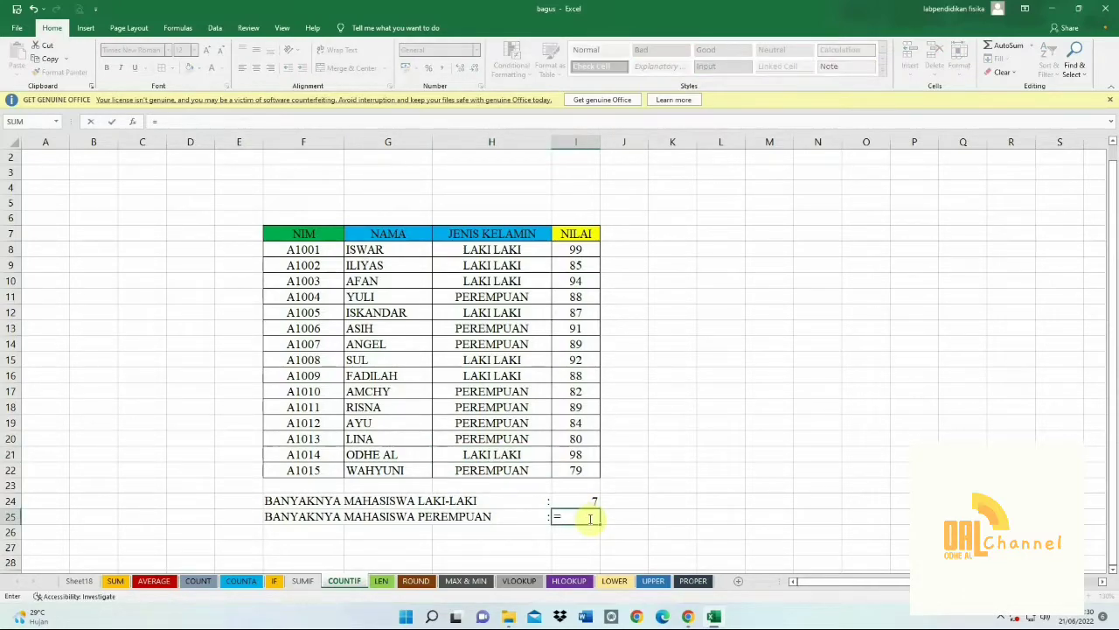
pyautogui.write('S')
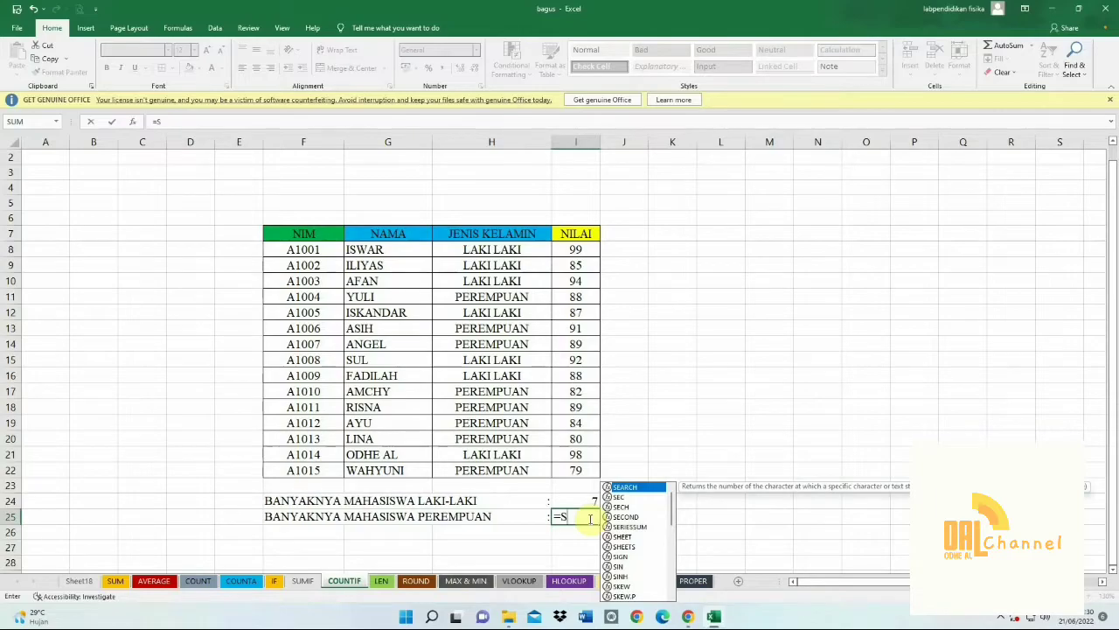
pyautogui.press('BackSpace')
pyautogui.write('C')
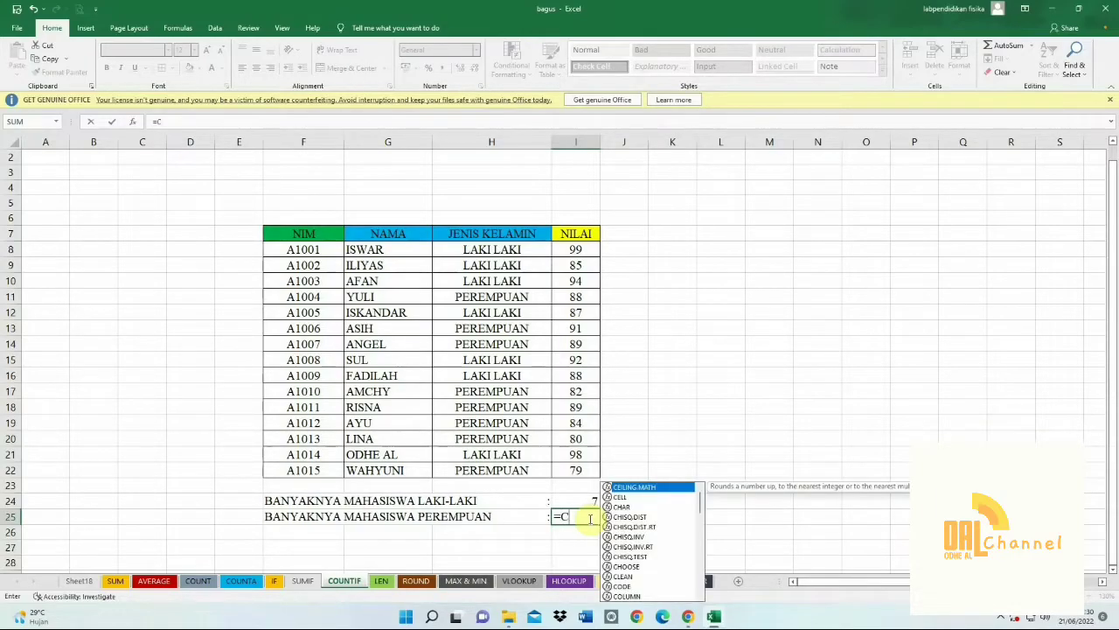
pyautogui.write('OUNT')
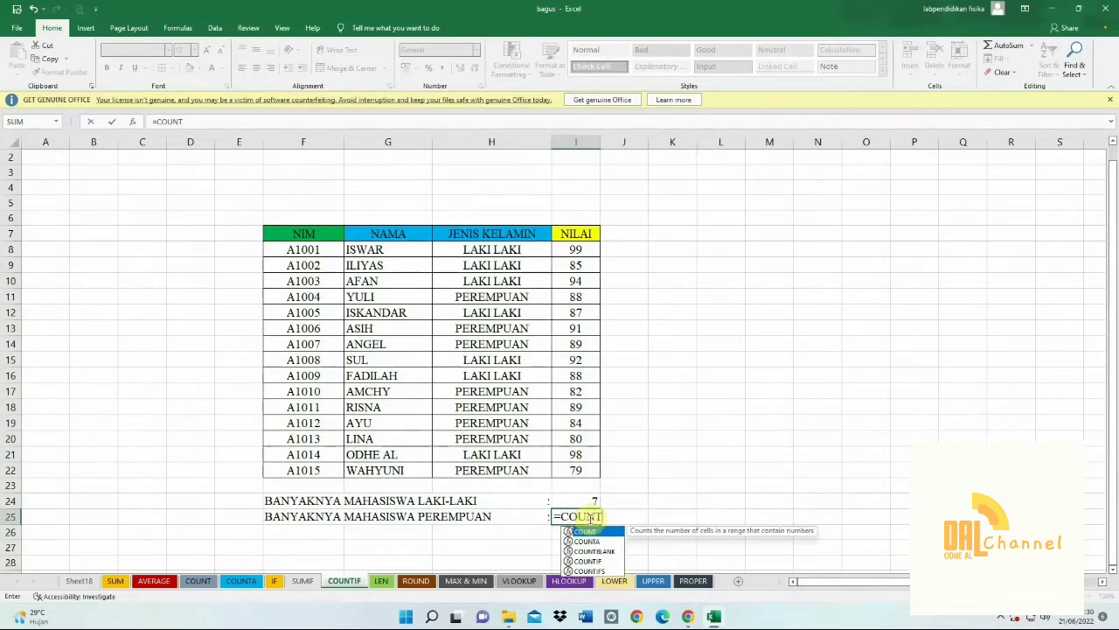
pyautogui.write('IF(')
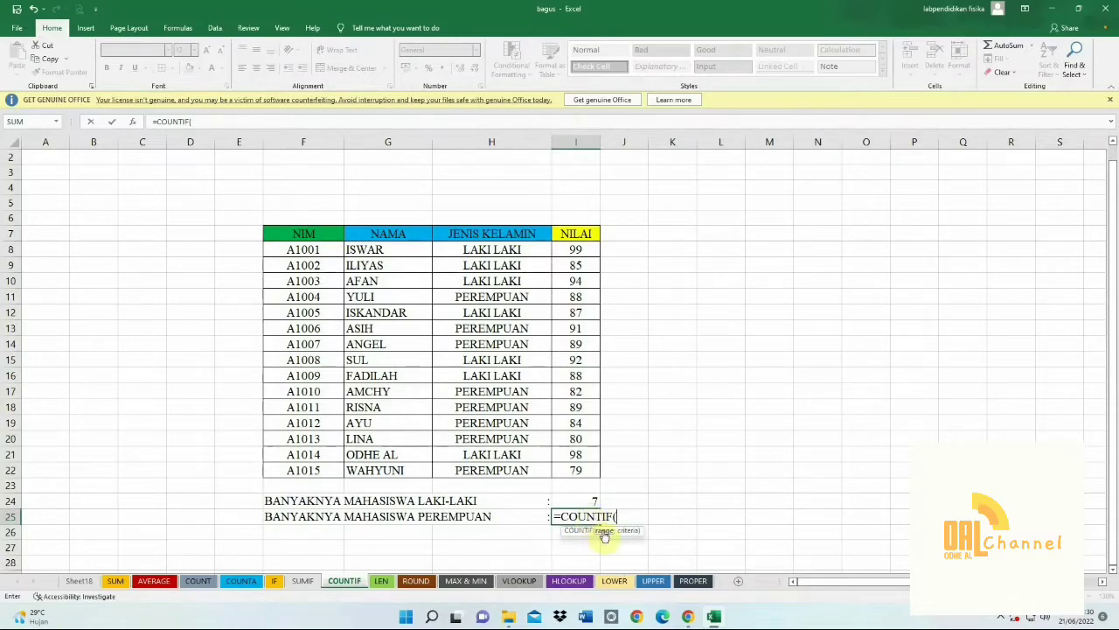
pyautogui.moveTo(477, 249); pyautogui.dragTo(495, 470)
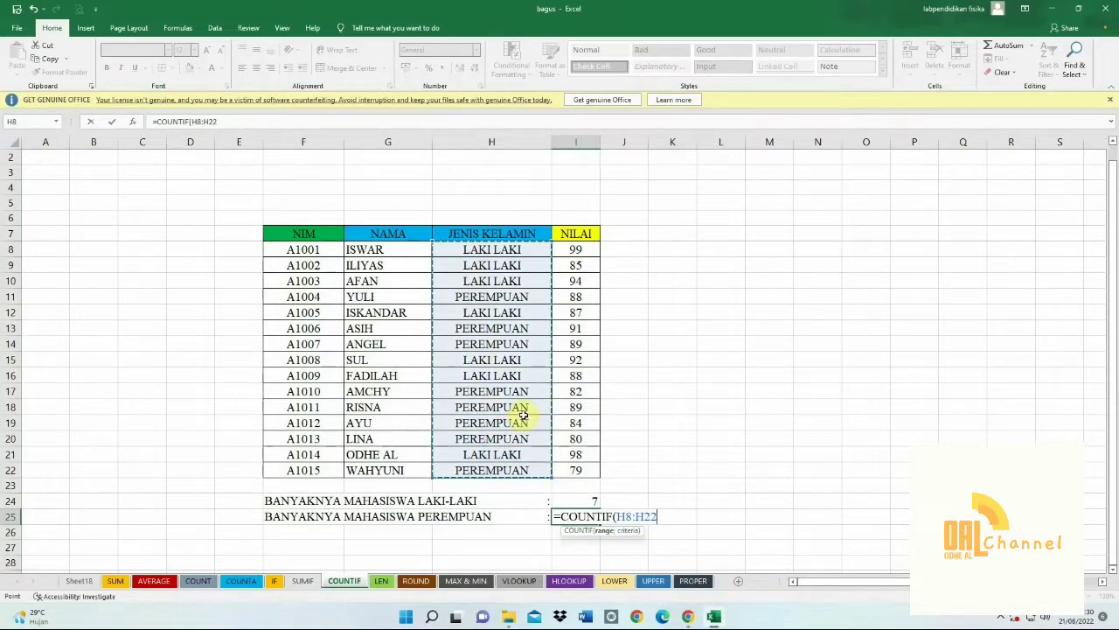
pyautogui.write(';')
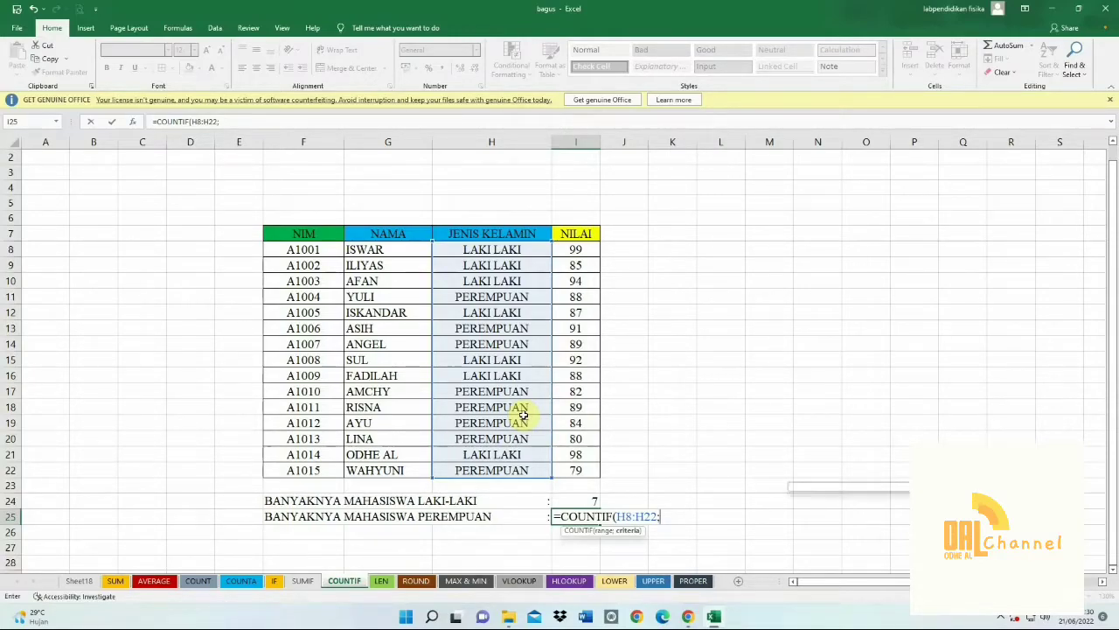
pyautogui.write('PE')
pyautogui.press('BackSpace')
pyautogui.press('BackSpace')
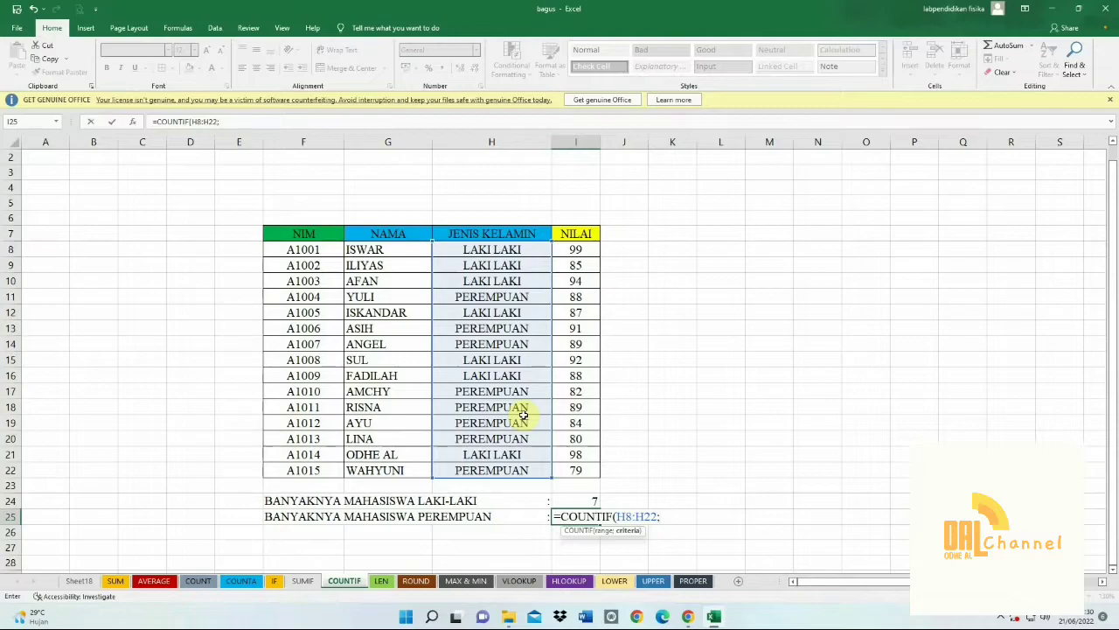
pyautogui.write('"PEREMPUAN"')
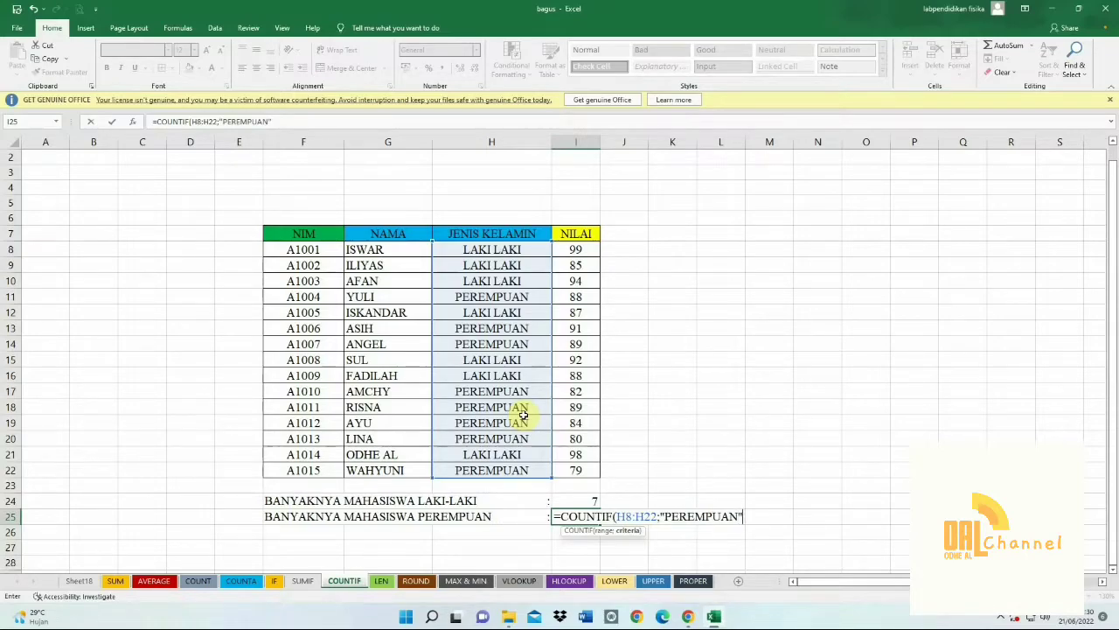
pyautogui.press('Return')
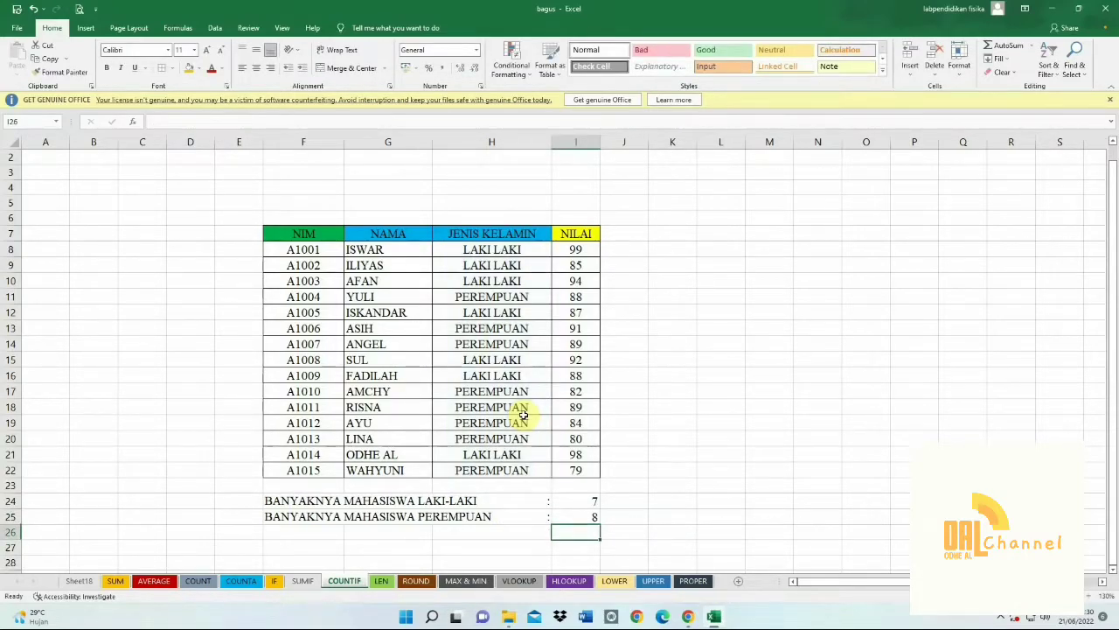
# Check the count in I25 against each PEREMPUAN entry in the JENIS KELAMIN column
pyautogui.click(584, 516)
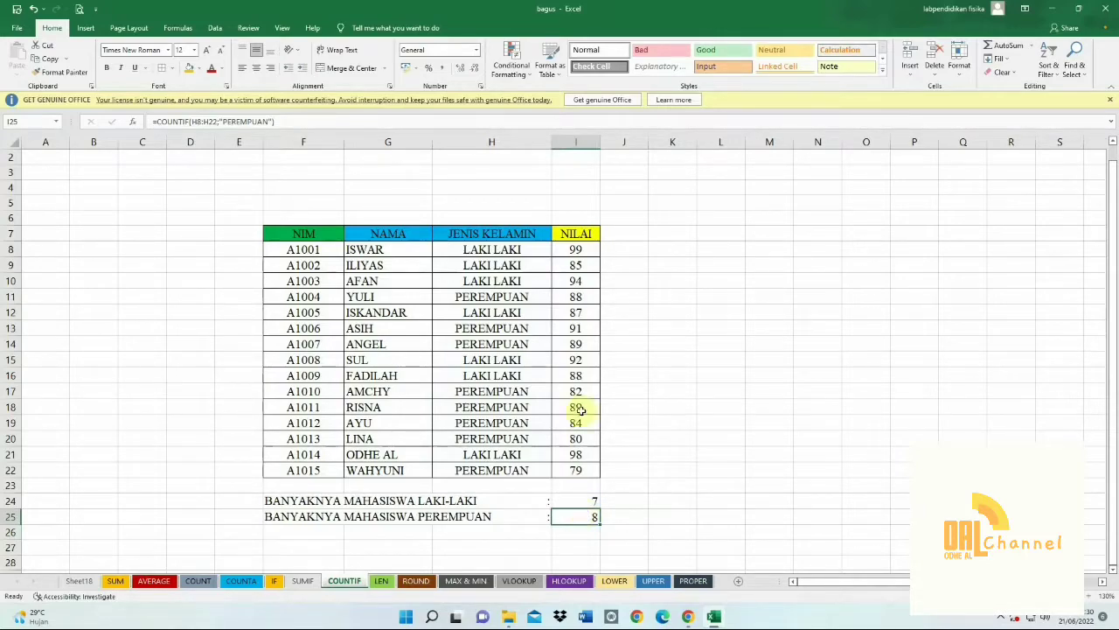
pyautogui.click(491, 299)
pyautogui.click(503, 330)
pyautogui.click(502, 345)
pyautogui.click(506, 389)
pyautogui.click(508, 406)
pyautogui.click(507, 423)
pyautogui.click(514, 439)
pyautogui.click(510, 469)
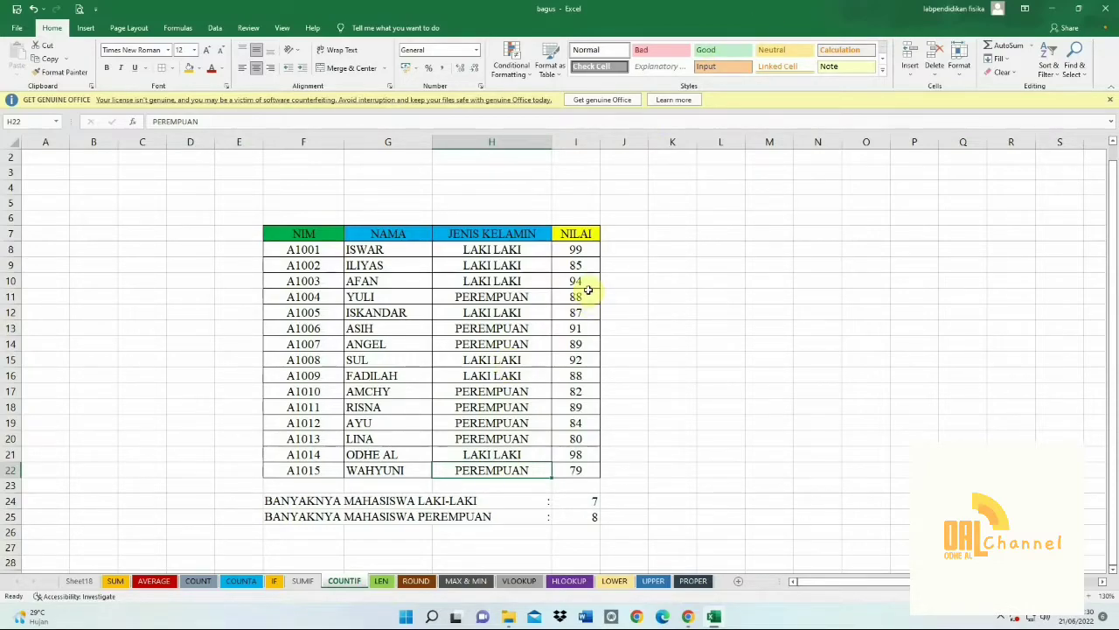
# On the LEN sheet, count the characters of the word LABORATORIUM in G35 with =LEN(C33)
pyautogui.click(381, 580)
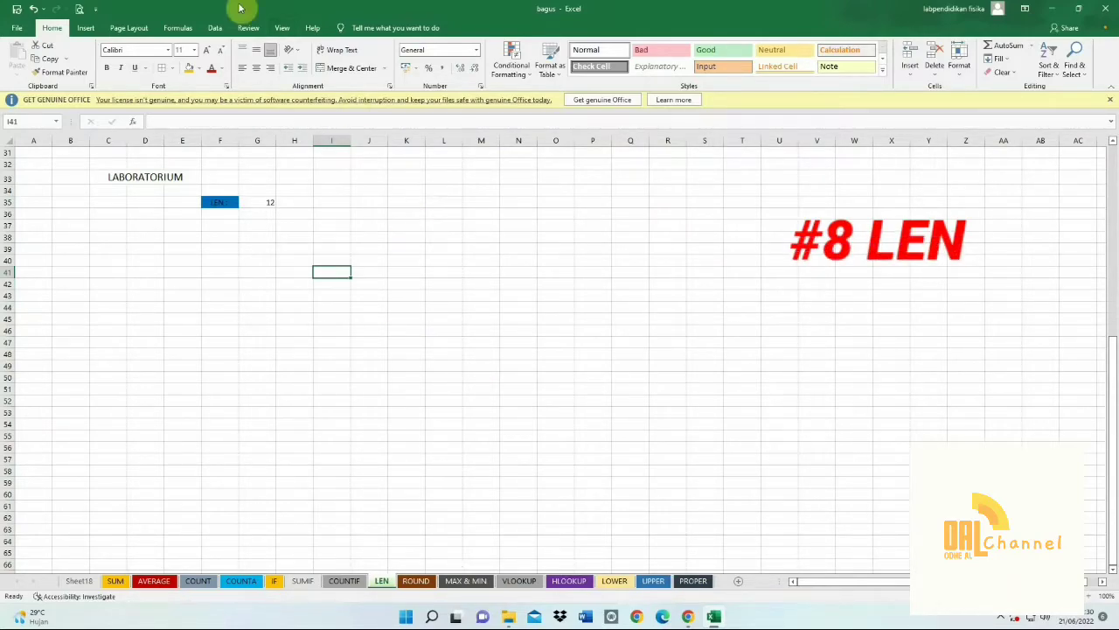
pyautogui.click(135, 177)
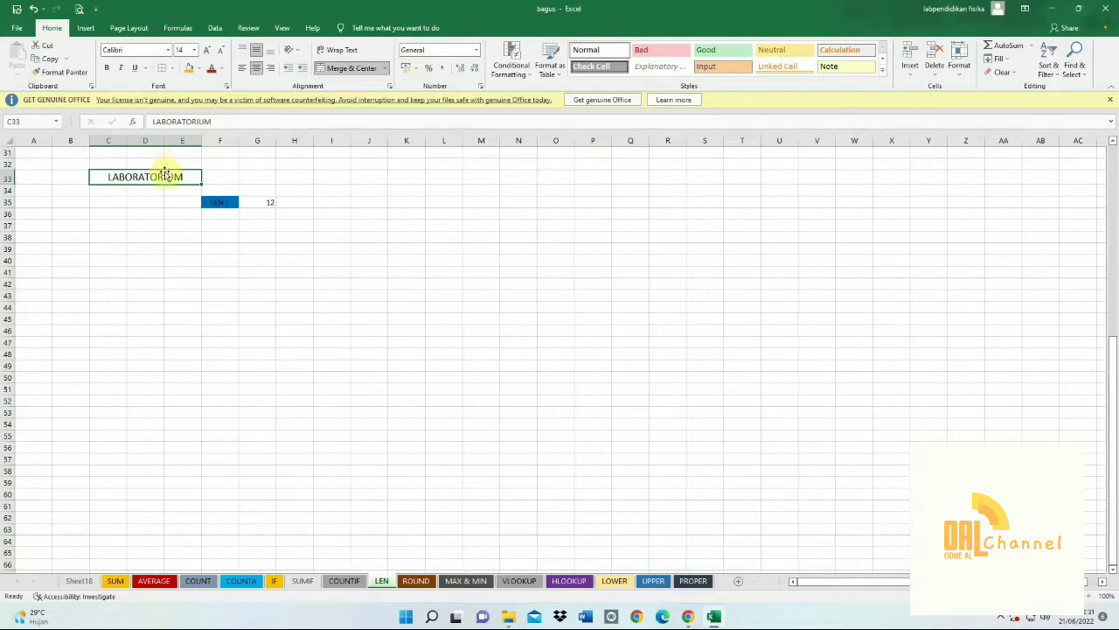
pyautogui.click(272, 202)
pyautogui.doubleClick(272, 203)
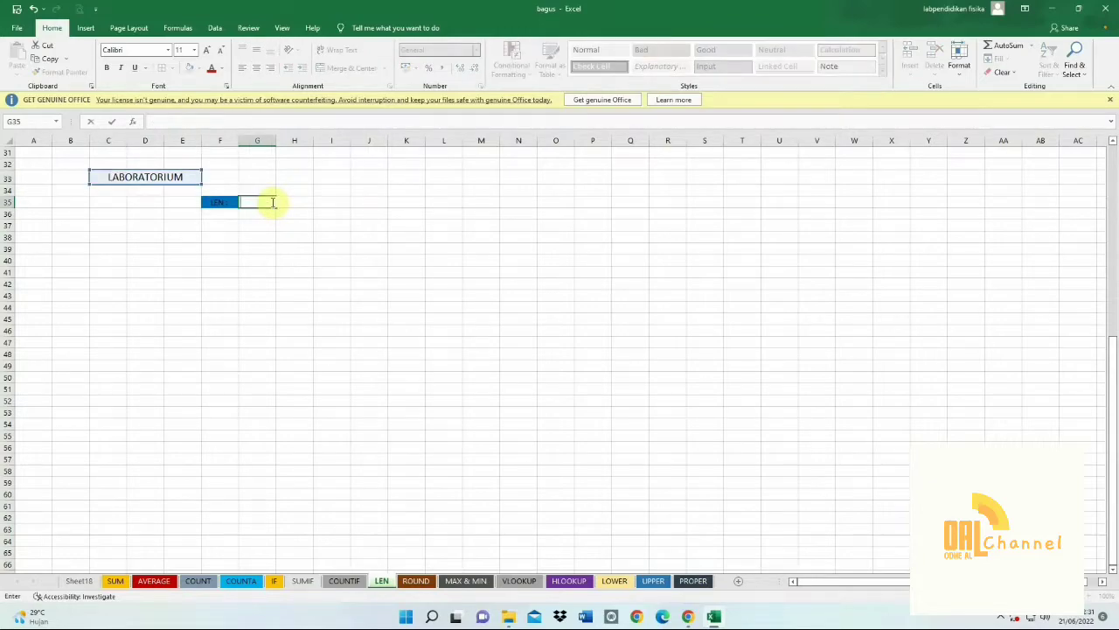
pyautogui.write('=')
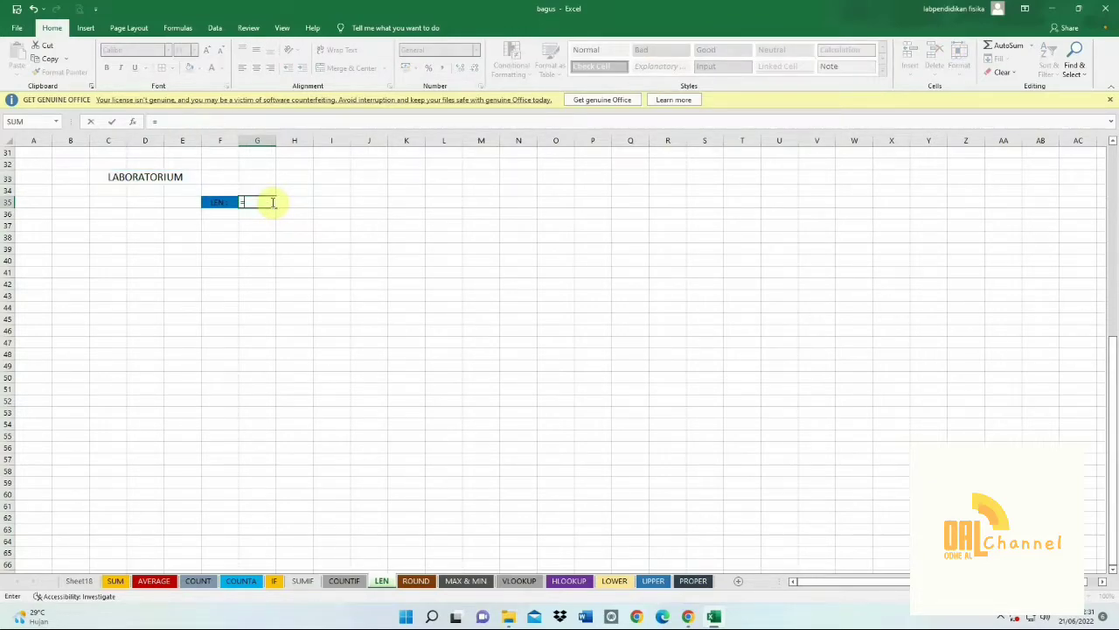
pyautogui.write('LEN')
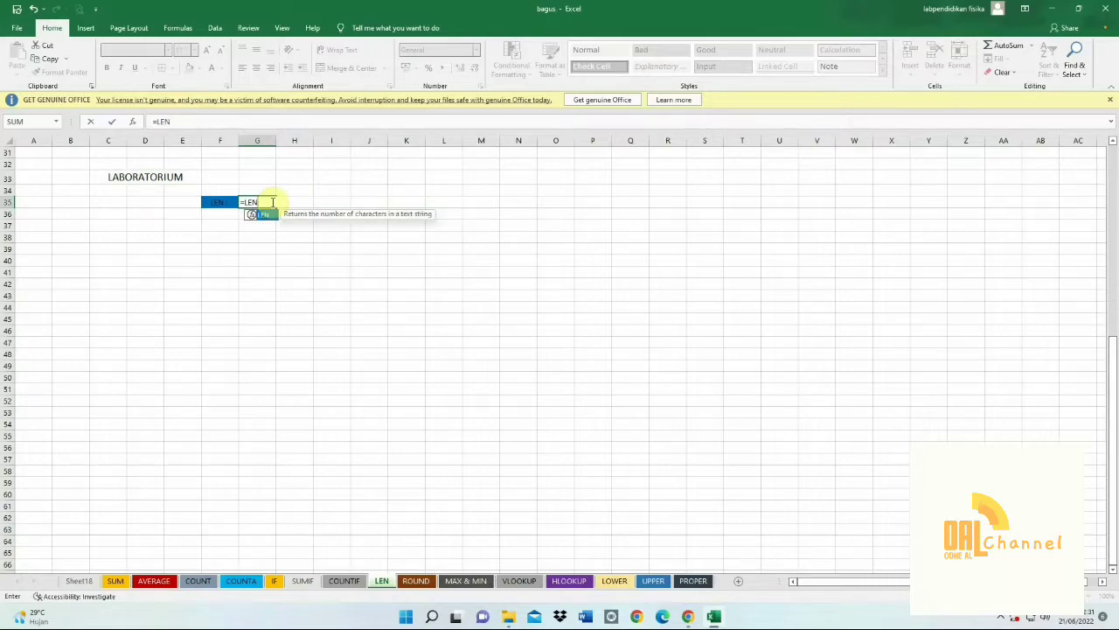
pyautogui.write('(')
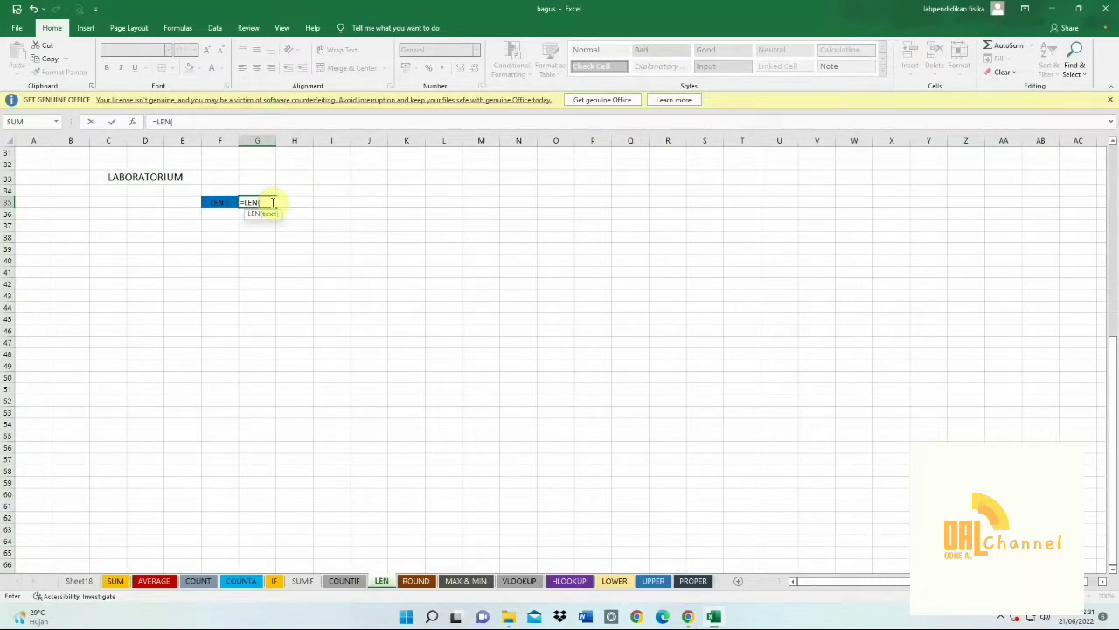
pyautogui.click(147, 178)
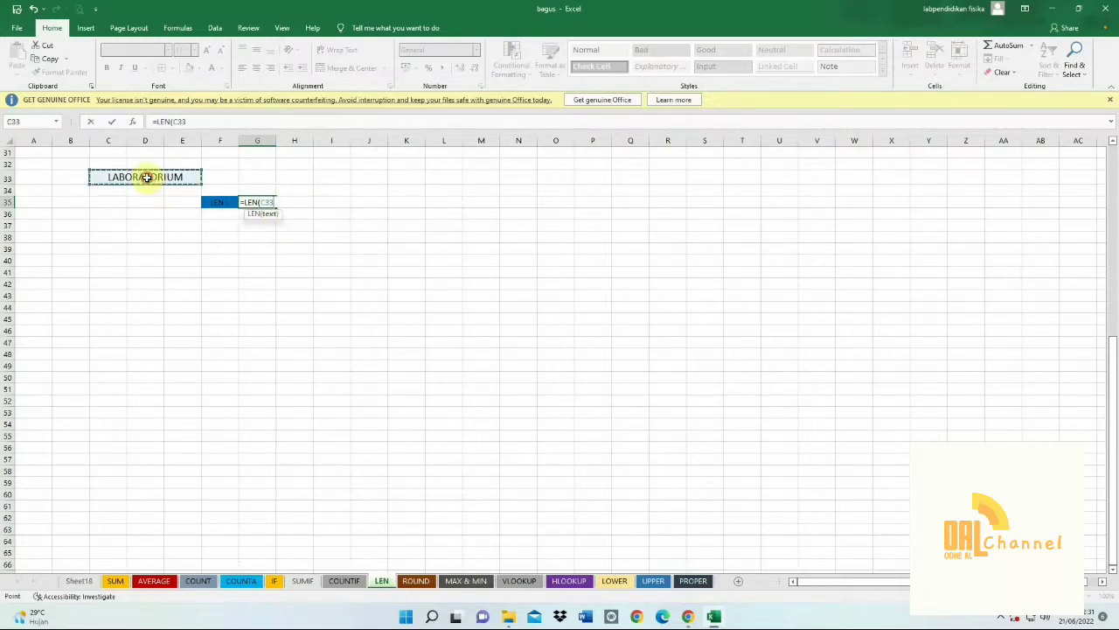
pyautogui.press('Return')
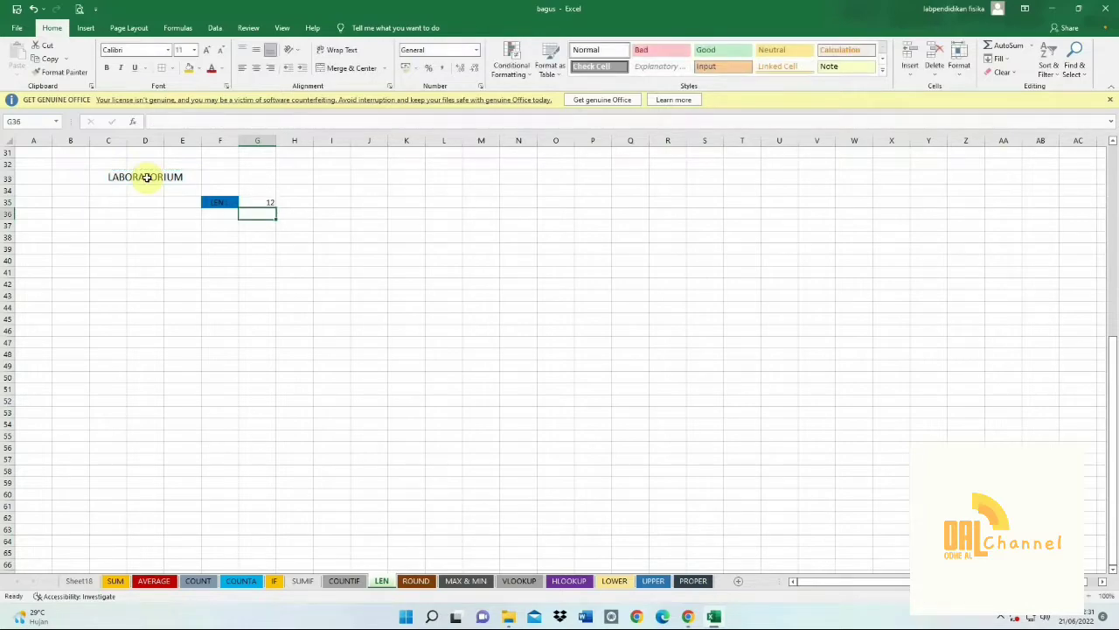
pyautogui.click(259, 200)
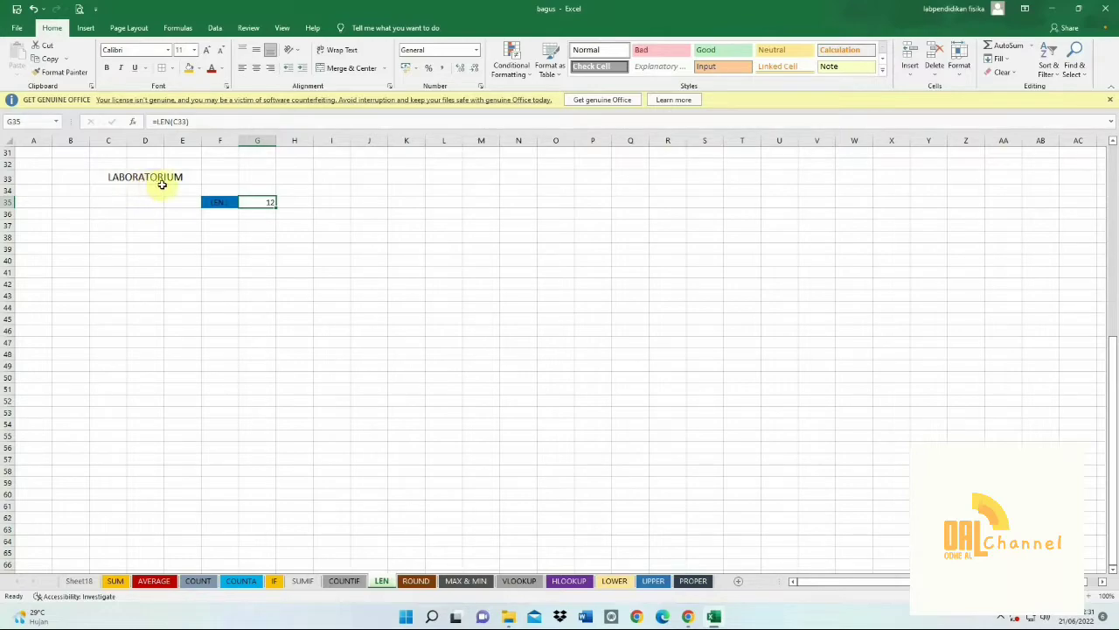
pyautogui.click(328, 249)
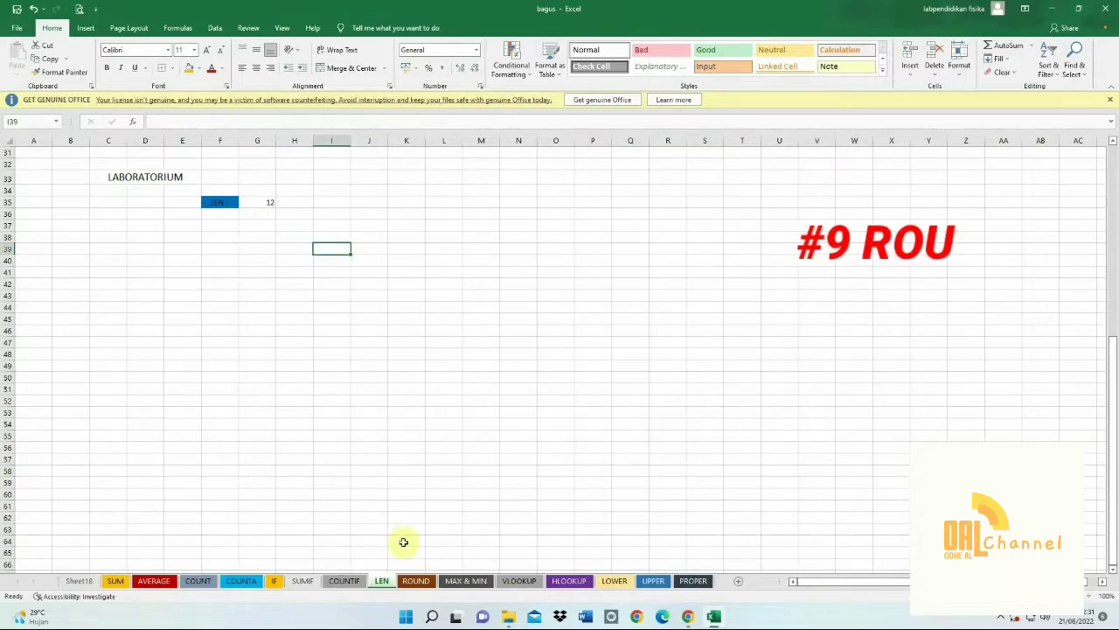
# On the ROUND sheet, round the number in D9 to one decimal place in F9 with =ROUND(D9;1)
pyautogui.click(414, 581)
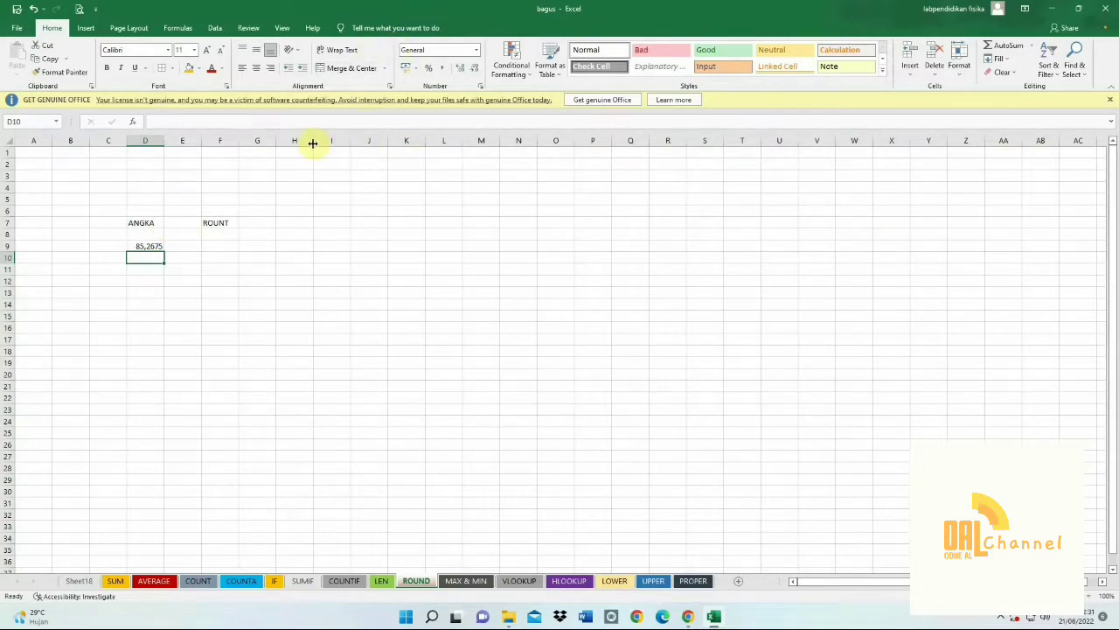
pyautogui.click(147, 246)
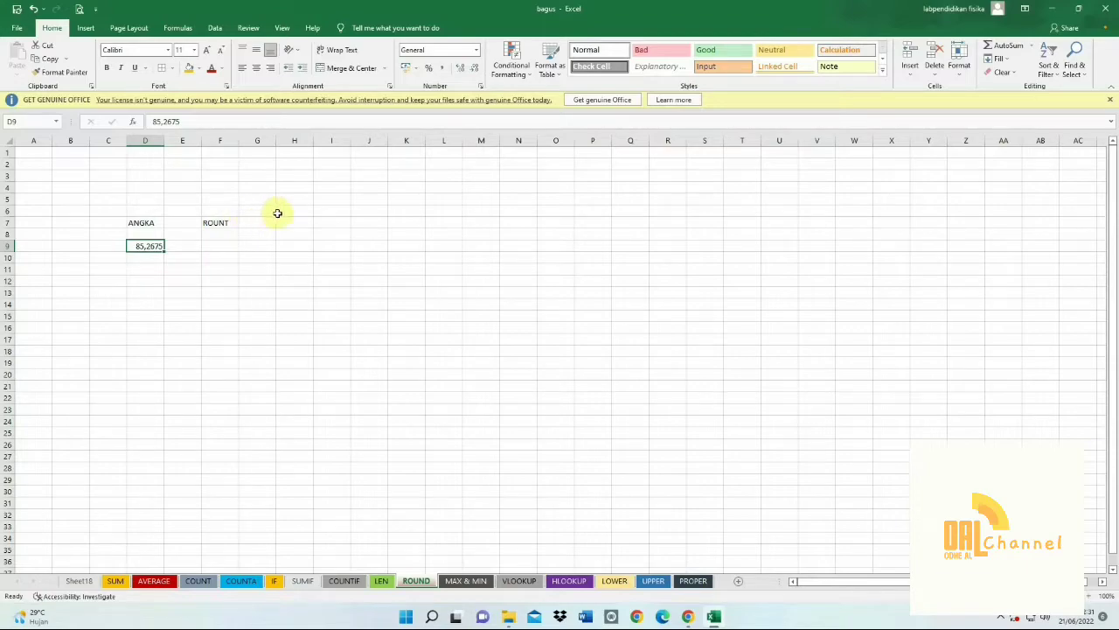
pyautogui.click(237, 246)
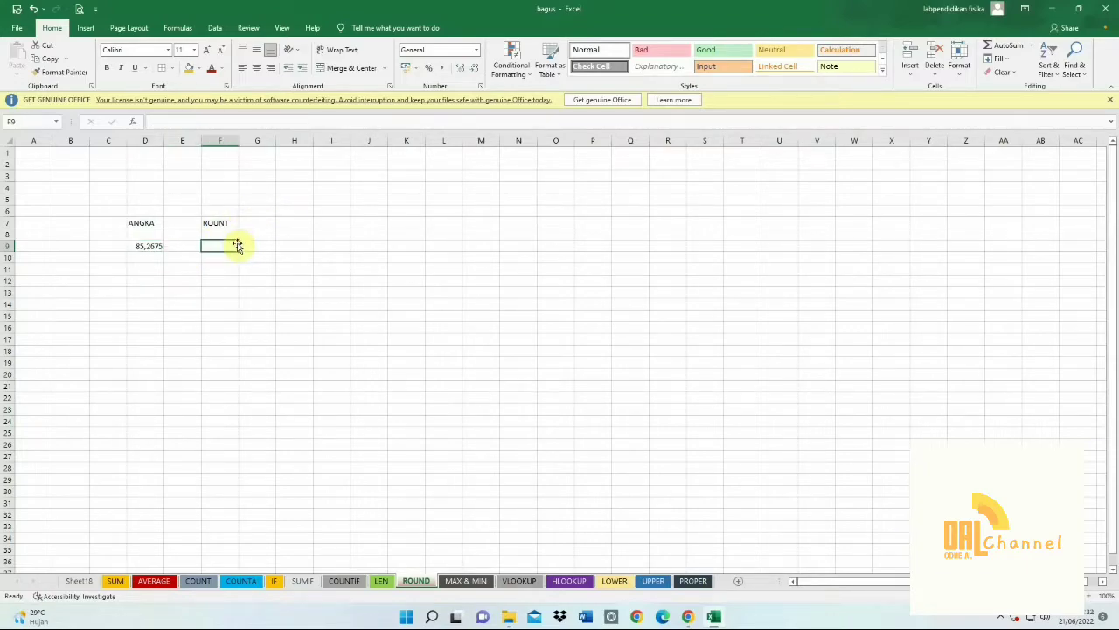
pyautogui.write('=')
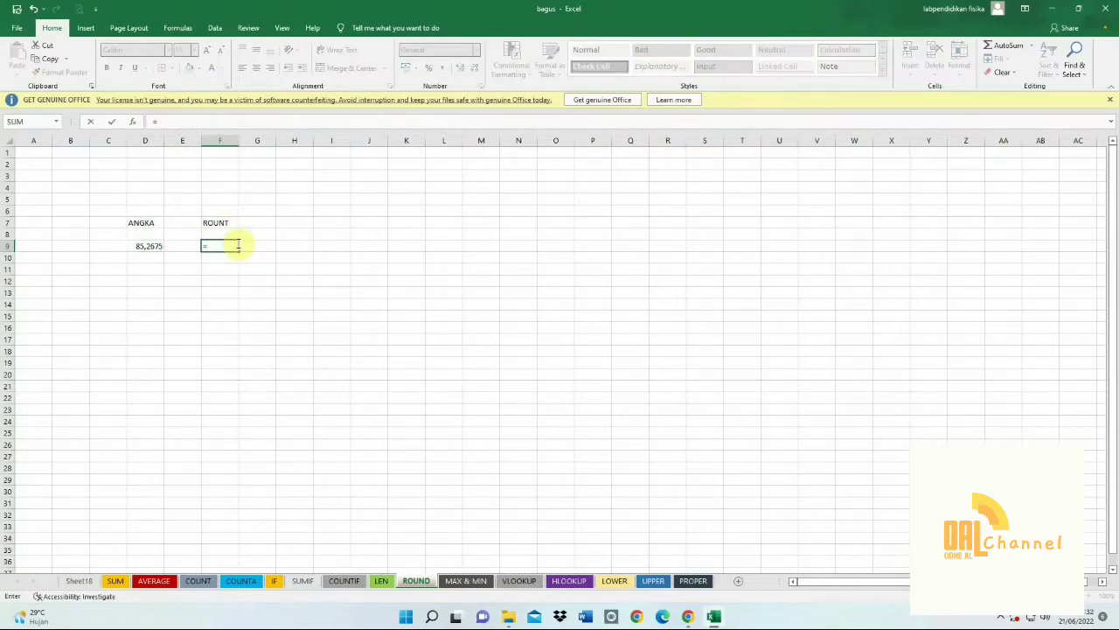
pyautogui.write('ROUND(')
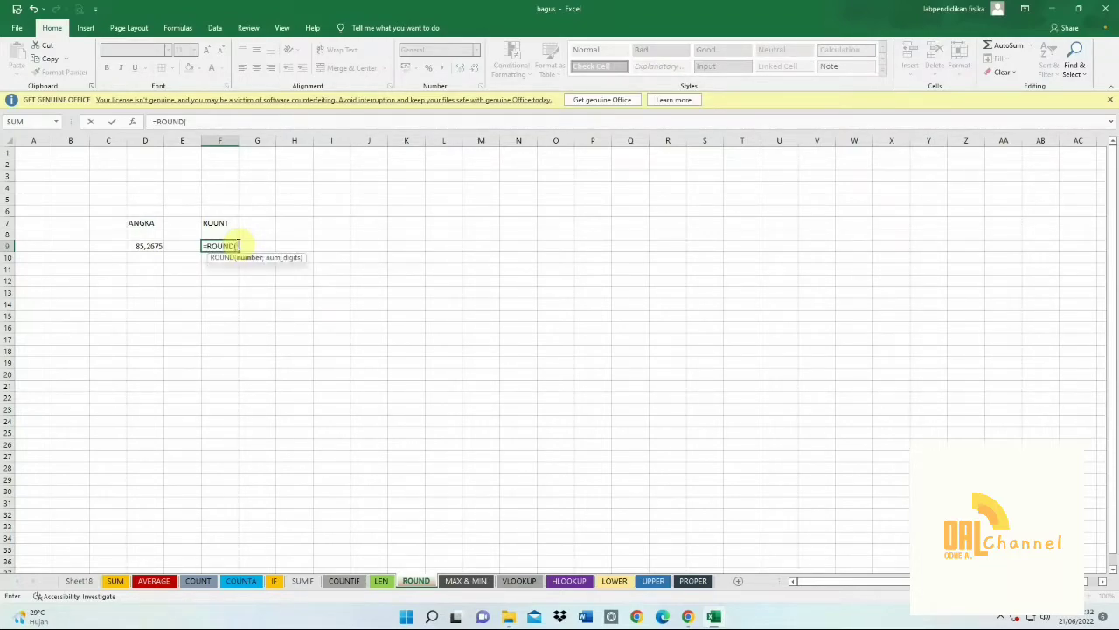
pyautogui.click(155, 245)
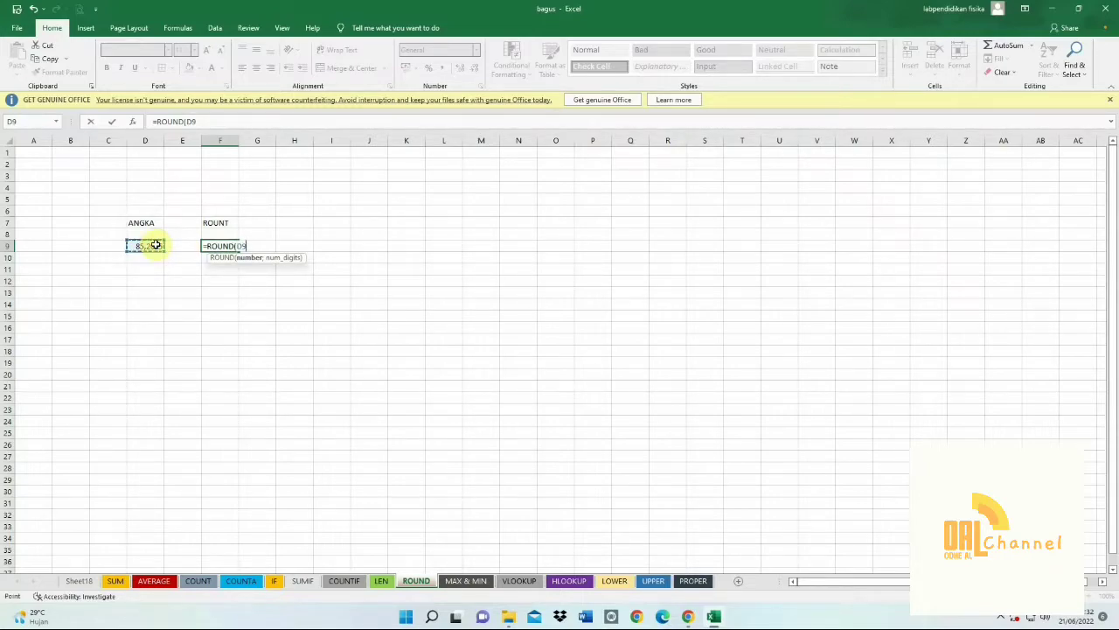
pyautogui.write(';')
pyautogui.write('1')
pyautogui.press('Return')
pyautogui.click(221, 247)
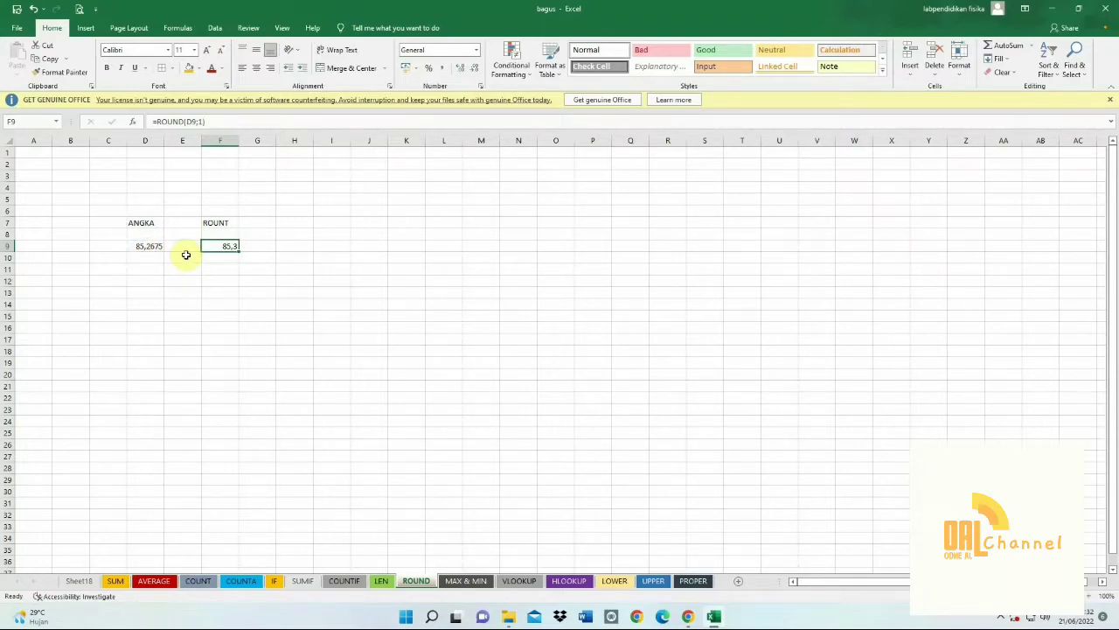
# Change the rounding formula in F9 to two decimal places, =ROUND(D9;2)
pyautogui.doubleClick(229, 245)
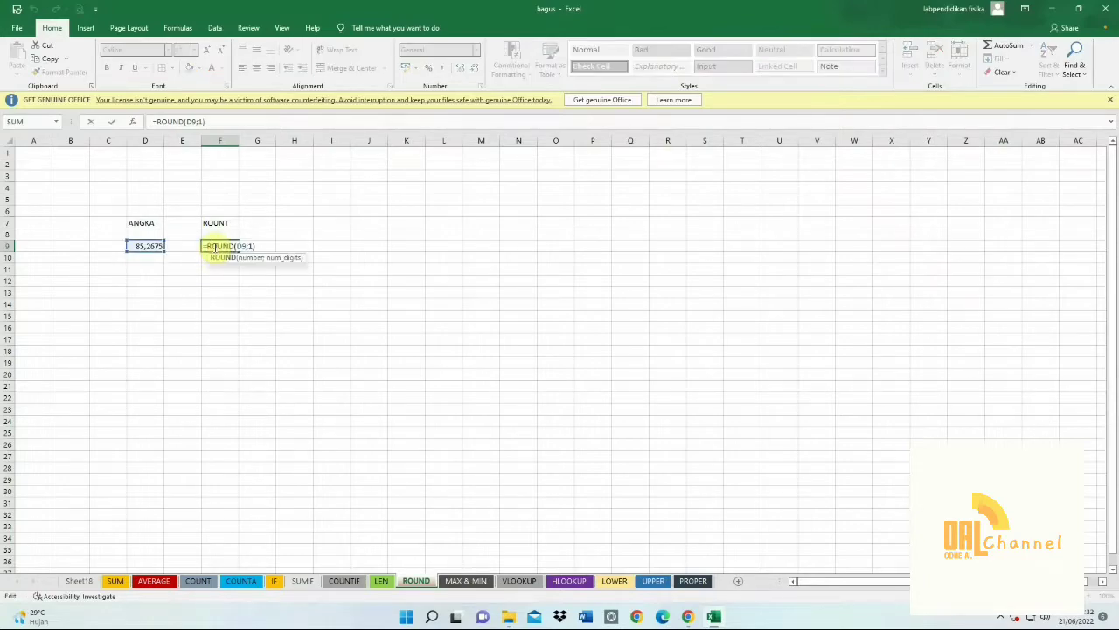
pyautogui.click(251, 246)
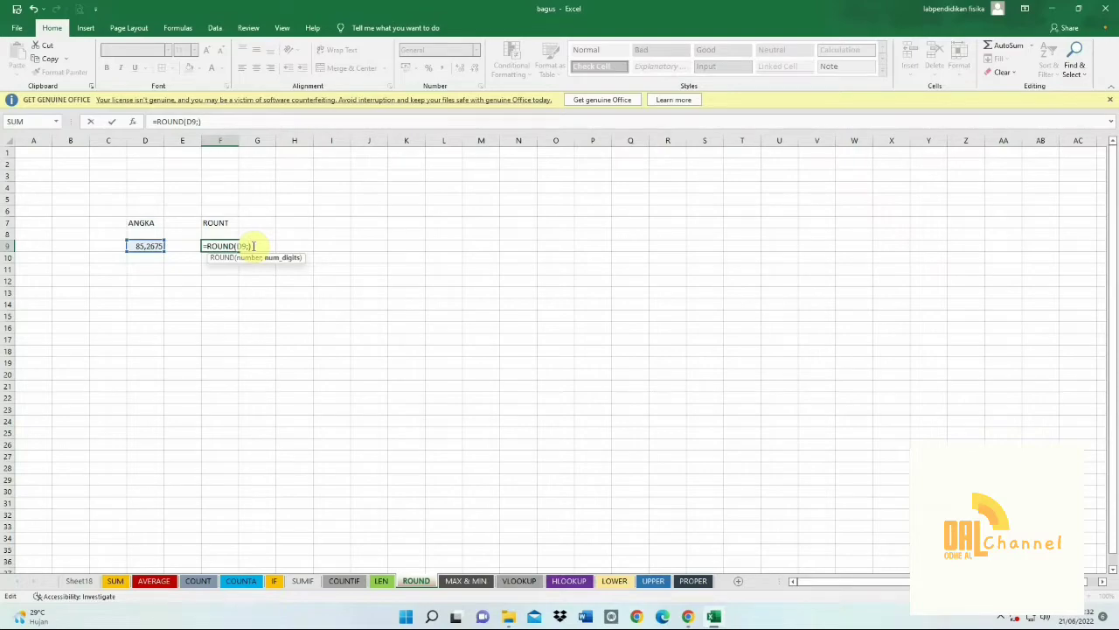
pyautogui.press('Return')
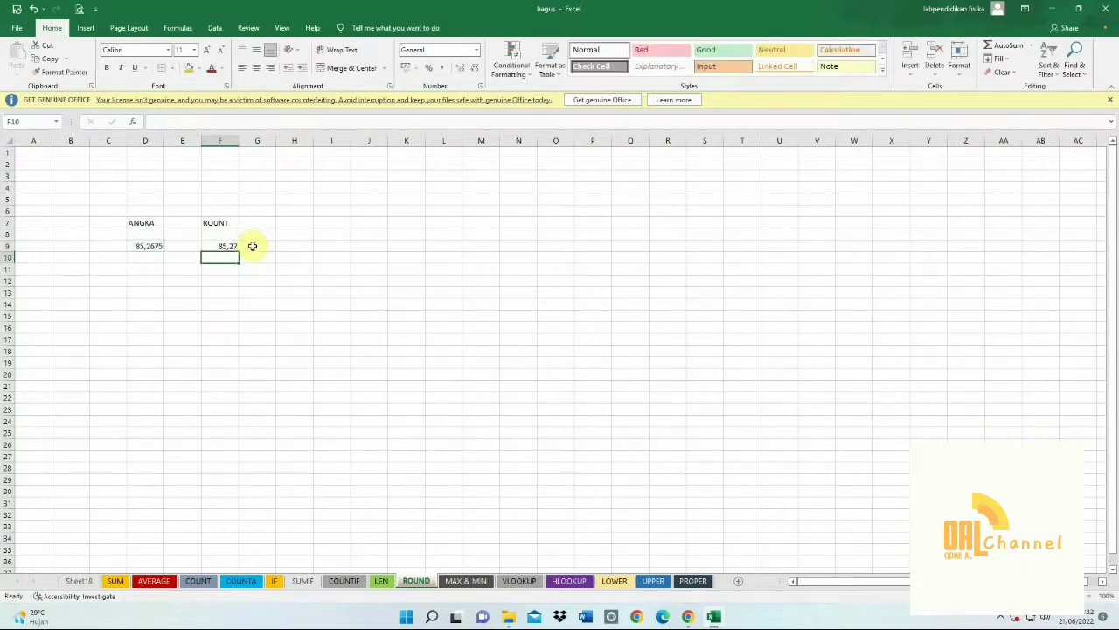
pyautogui.click(221, 245)
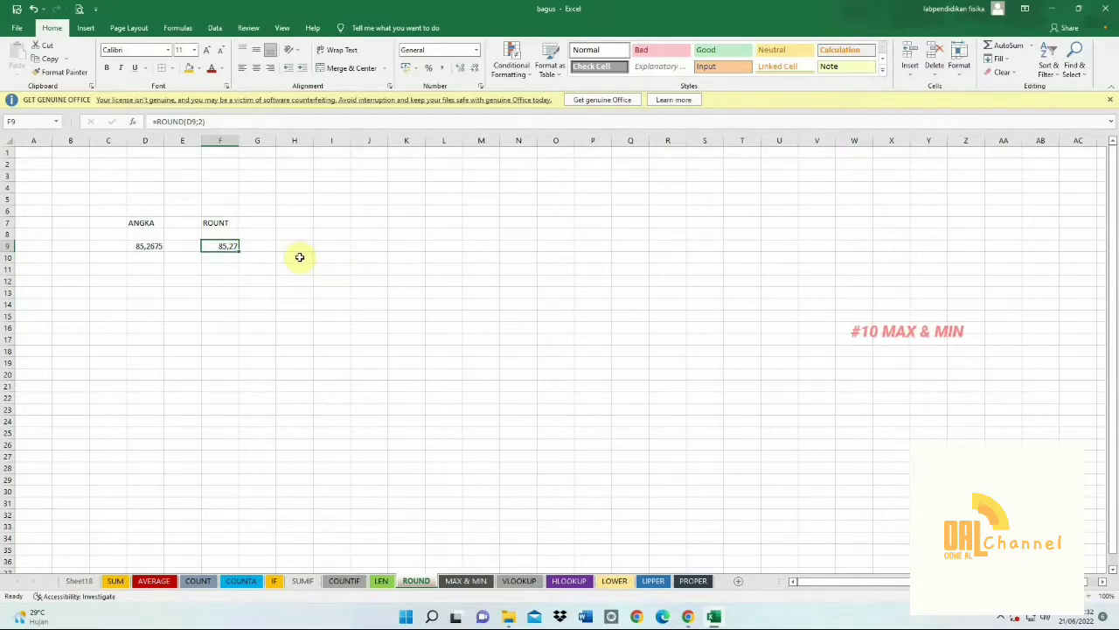
# On the MAX & MIN sheet, find the highest average score in M7 with =MAX(F6:F20)
pyautogui.click(465, 580)
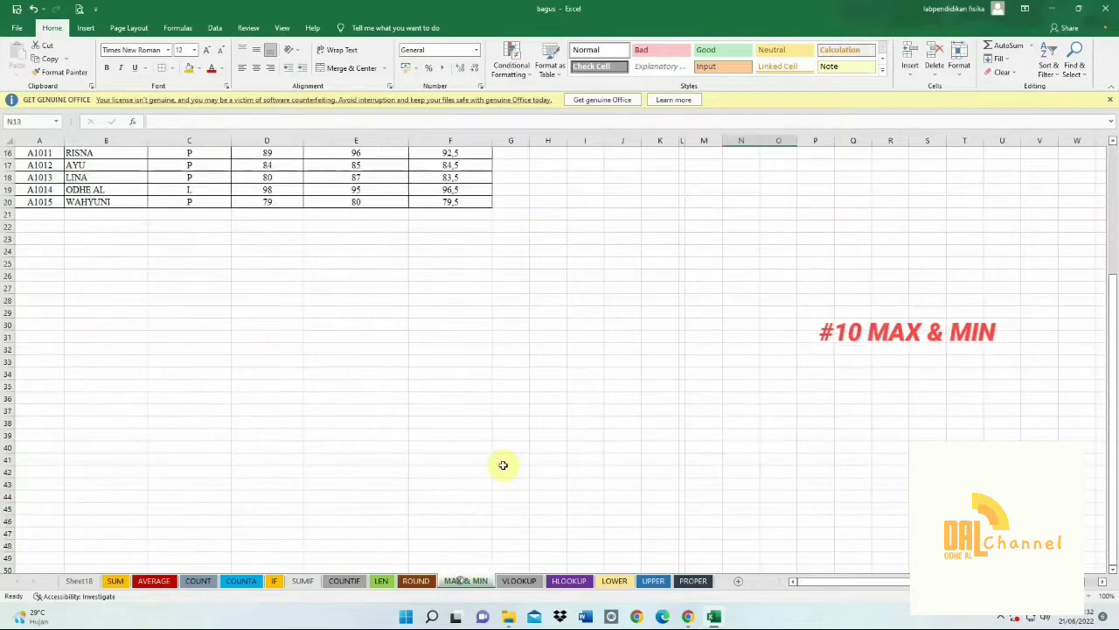
pyautogui.scroll(5, 400, 218)
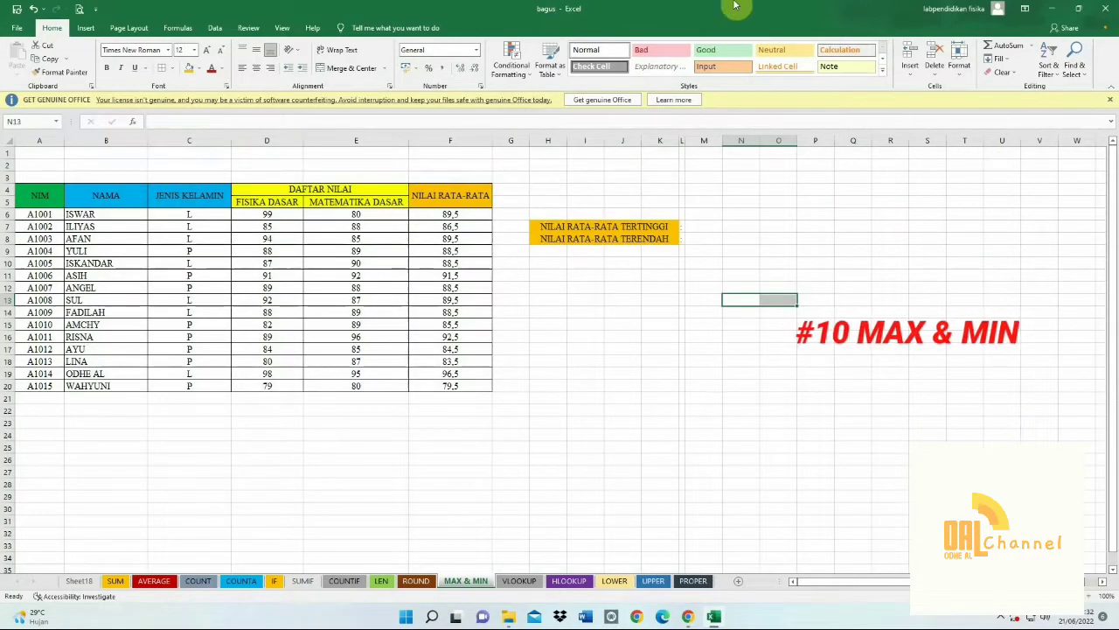
pyautogui.click(707, 225)
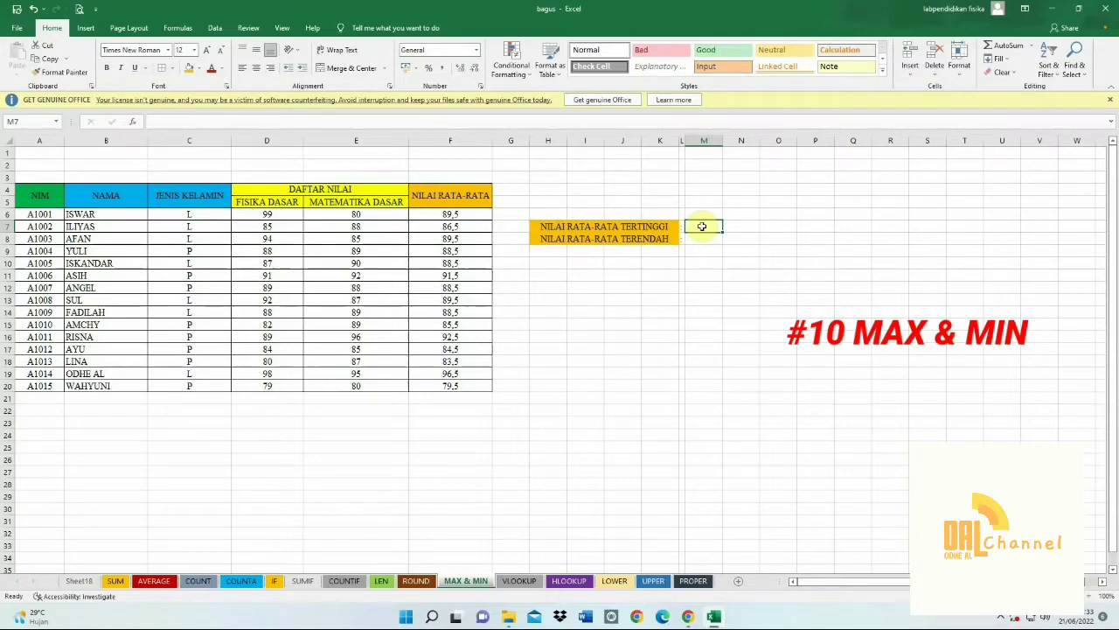
pyautogui.write('=MA')
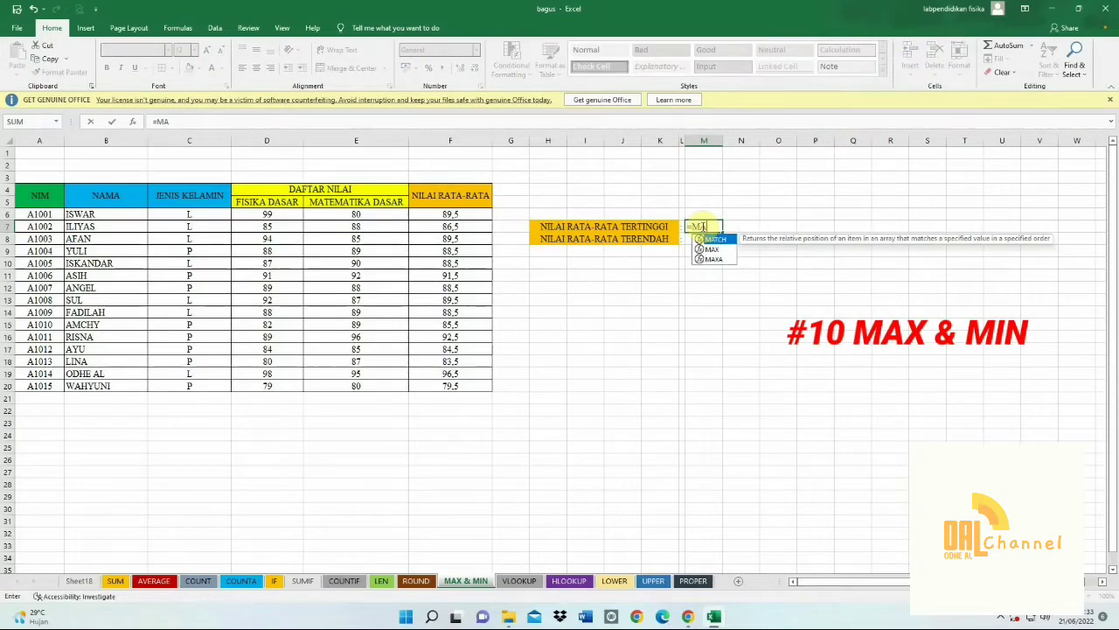
pyautogui.write('C')
pyautogui.press('BackSpace')
pyautogui.write('C')
pyautogui.press('BackSpace')
pyautogui.write('X')
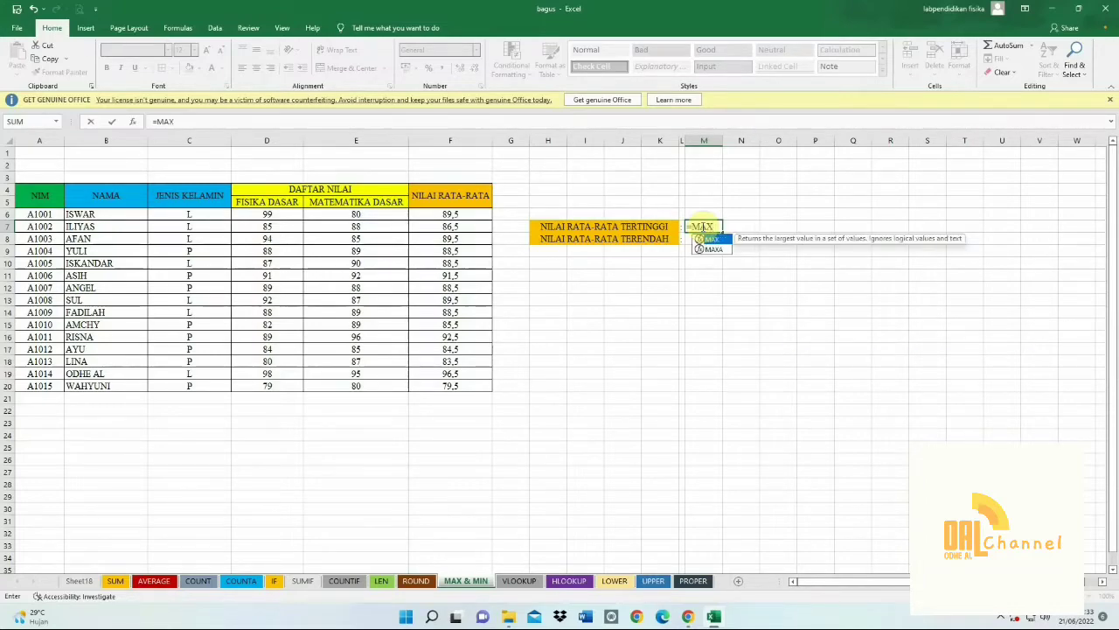
pyautogui.write('(')
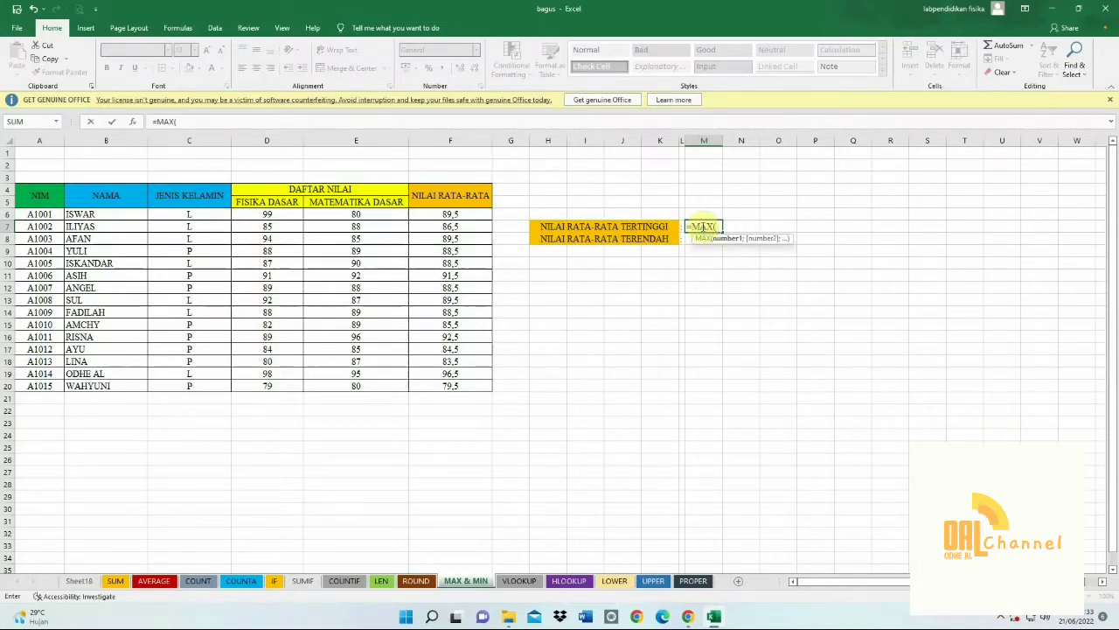
pyautogui.moveTo(450, 216); pyautogui.dragTo(448, 377)
pyautogui.press('Return')
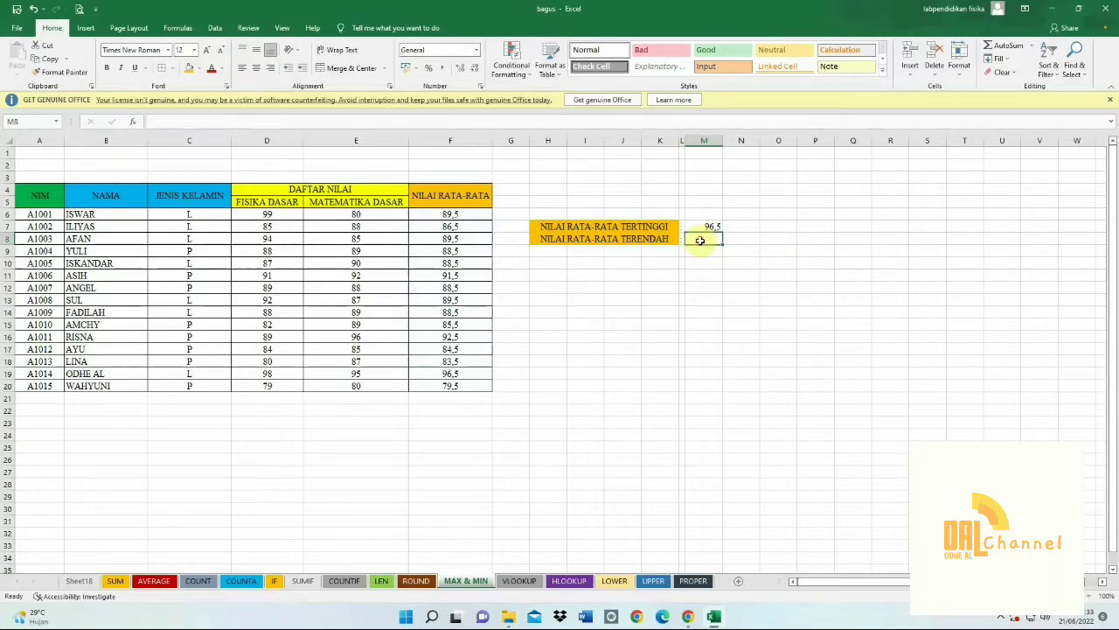
# Find the lowest average score in M8 with =MIN(F6:F20)
pyautogui.write('=')
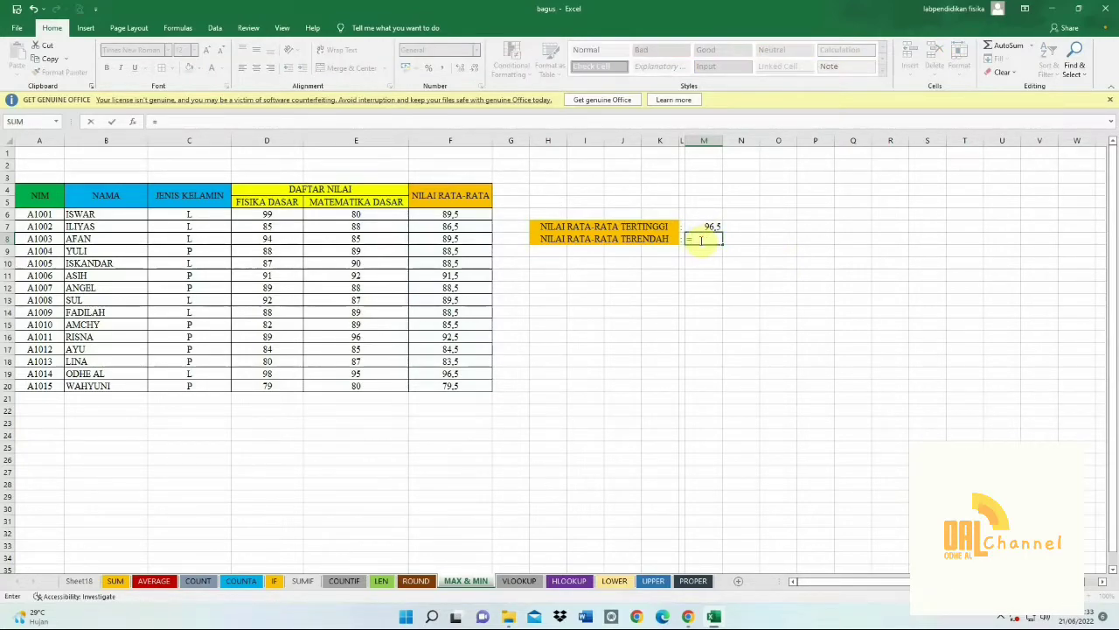
pyautogui.write('MIN')
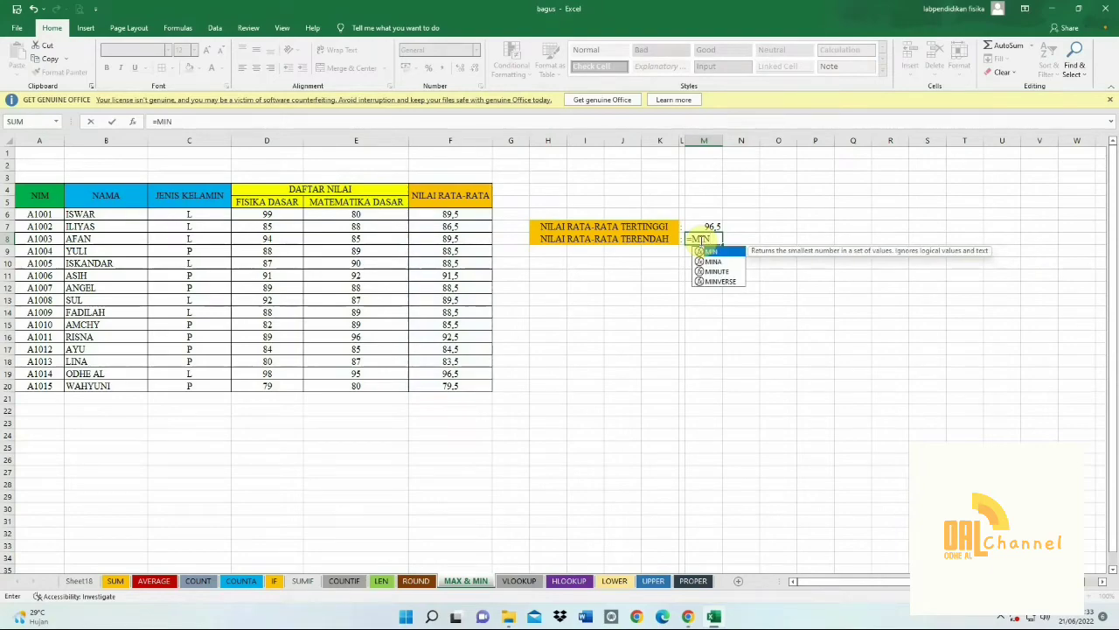
pyautogui.write('(')
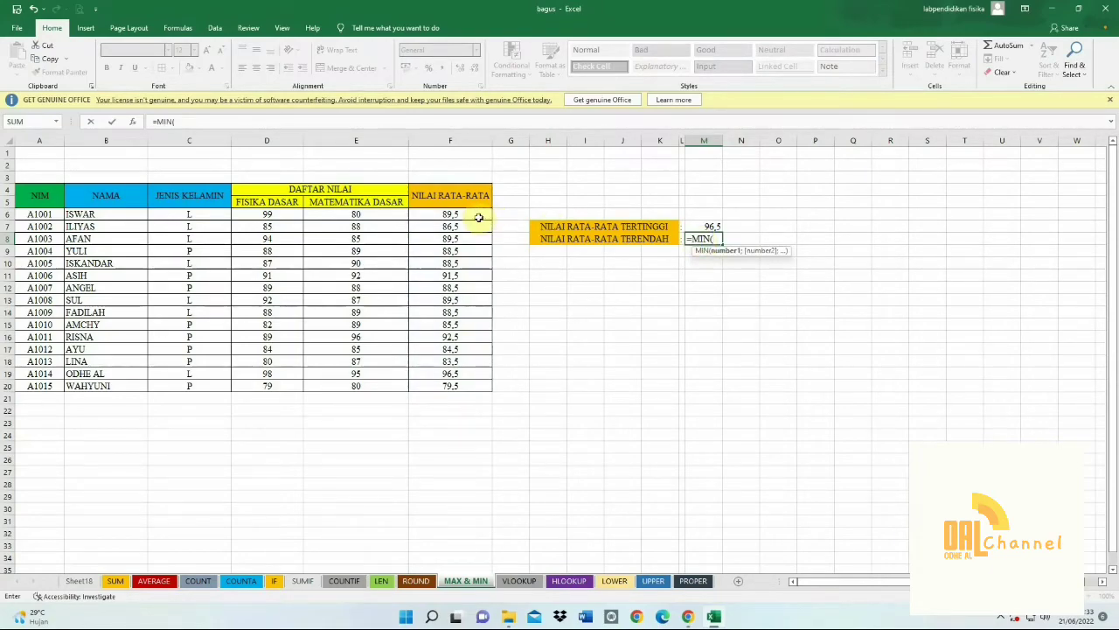
pyautogui.moveTo(472, 215); pyautogui.dragTo(468, 382)
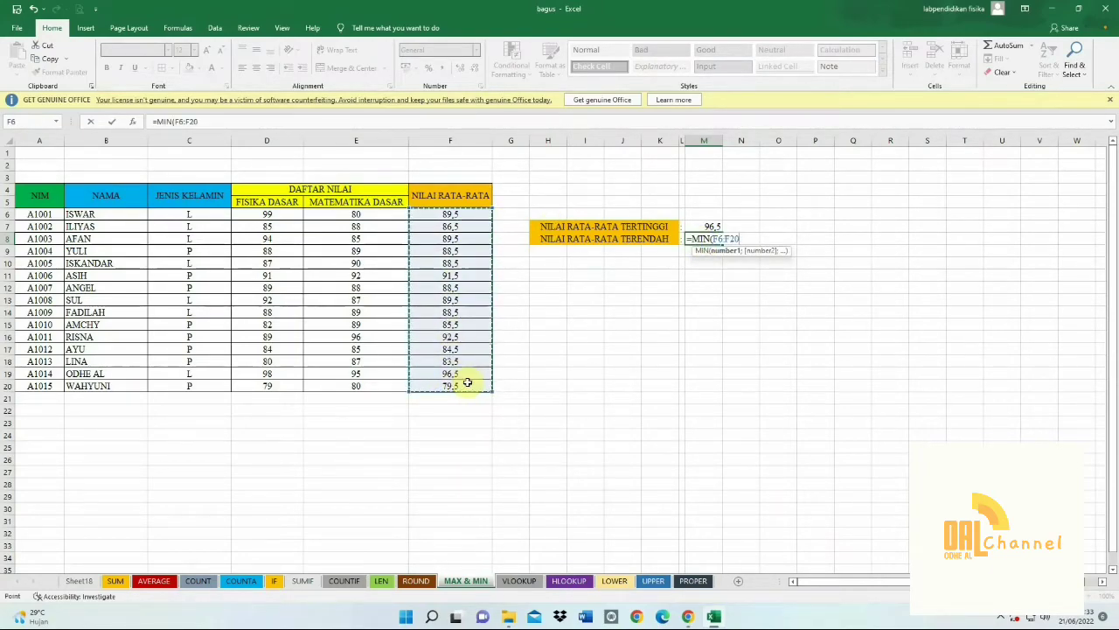
pyautogui.press('Return')
# Check the highest and lowest results in M7 and M8 against the NILAI RATA-RATA column
pyautogui.click(712, 225)
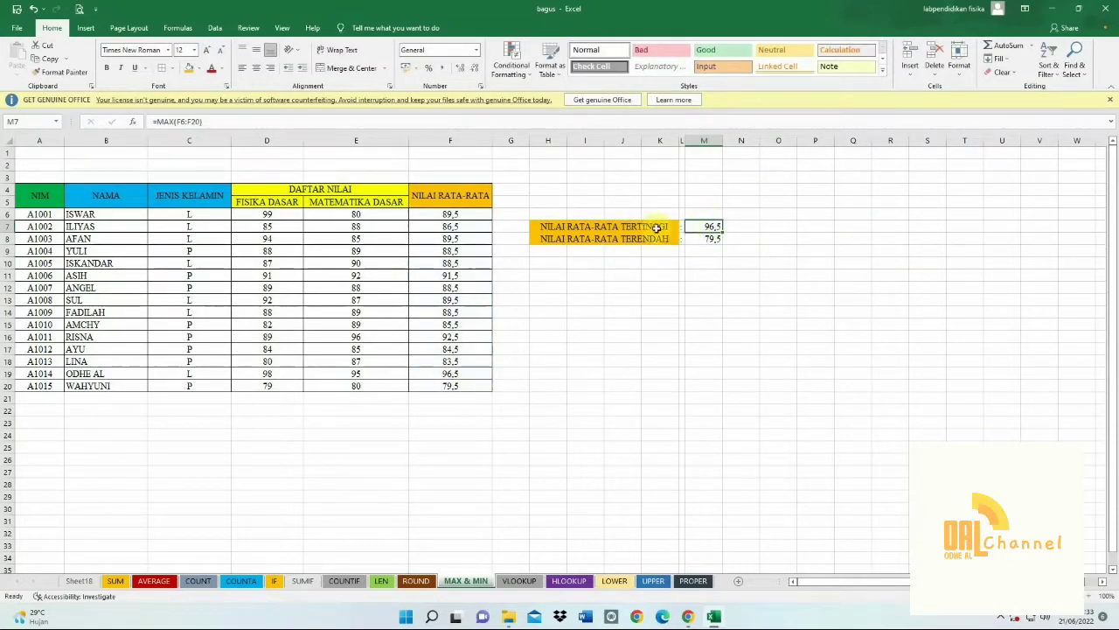
pyautogui.click(459, 374)
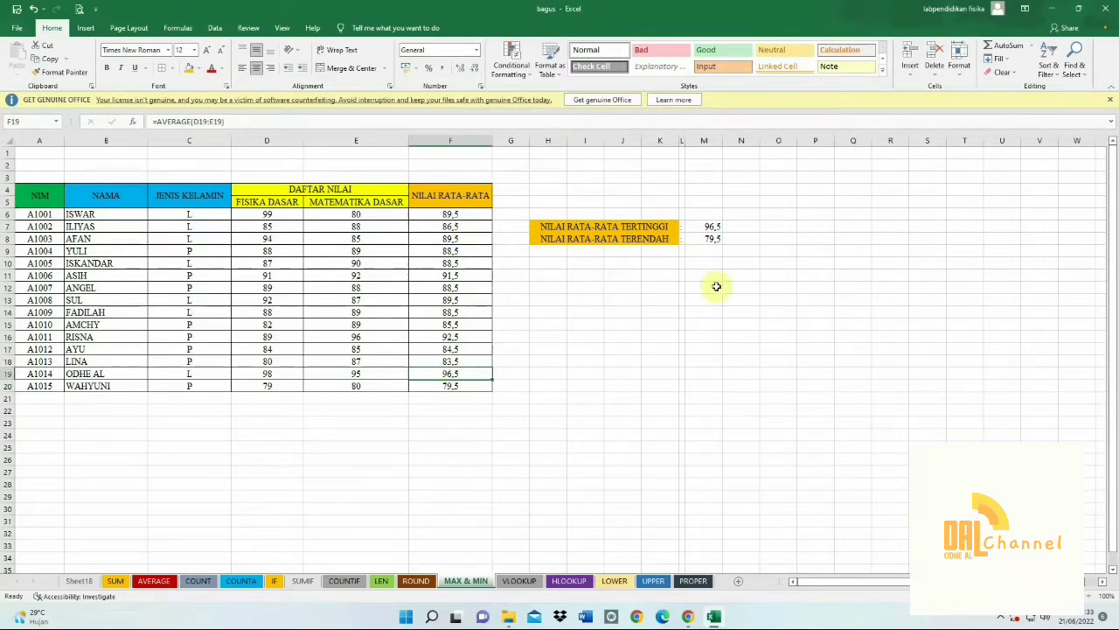
pyautogui.click(715, 238)
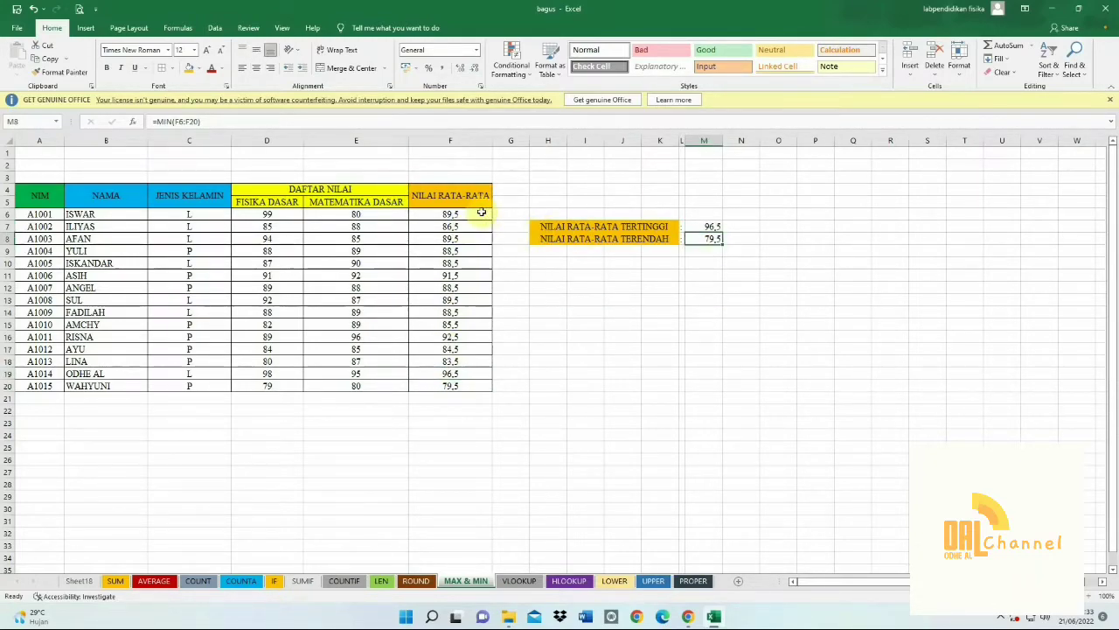
# Compare the lowest average result with the last student's NILAI RATA-RATA in F20
pyautogui.click(453, 387)
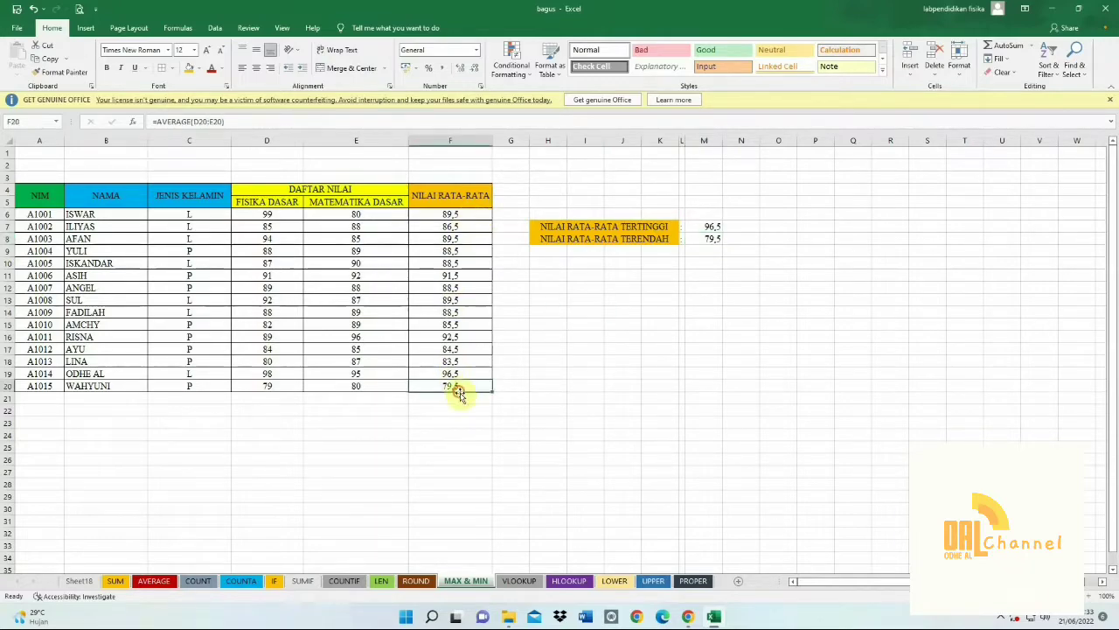
pyautogui.click(715, 261)
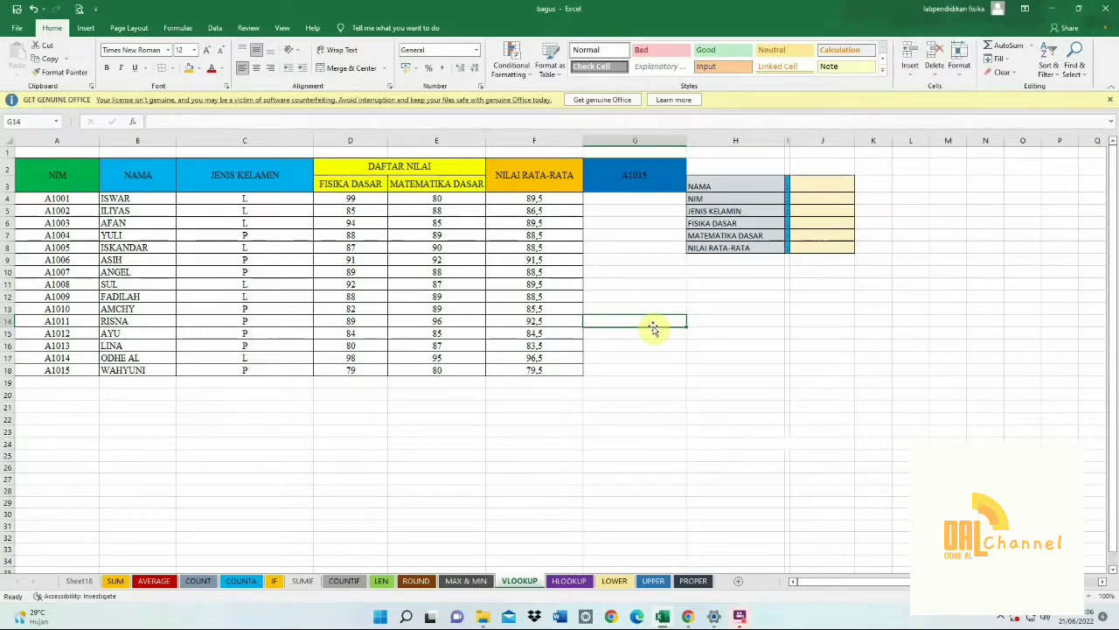
# On the VLOOKUP sheet, examine the student table, the result fields from NAMA to NILAI RATA-RATA, and the lookup NIM in G2
pyautogui.click(722, 222)
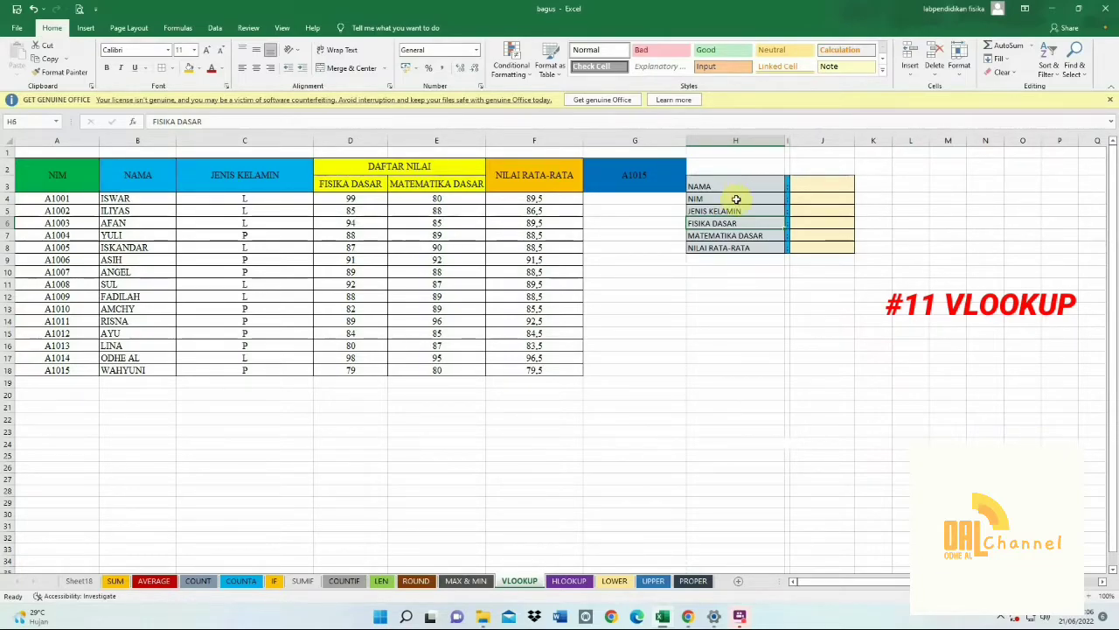
pyautogui.click(770, 300)
pyautogui.click(465, 580)
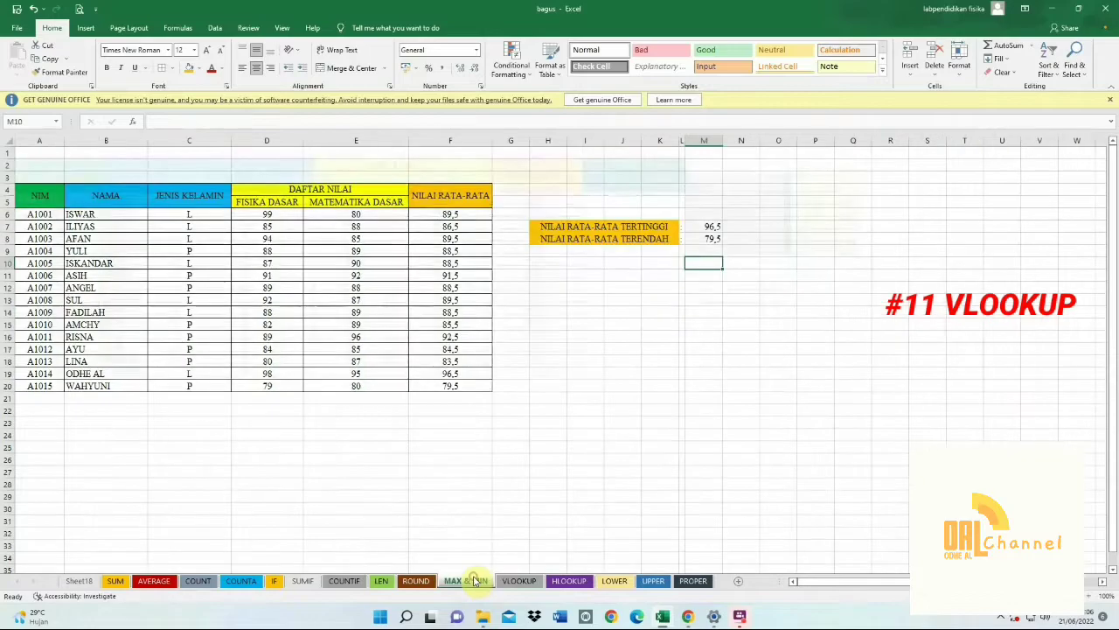
pyautogui.click(517, 581)
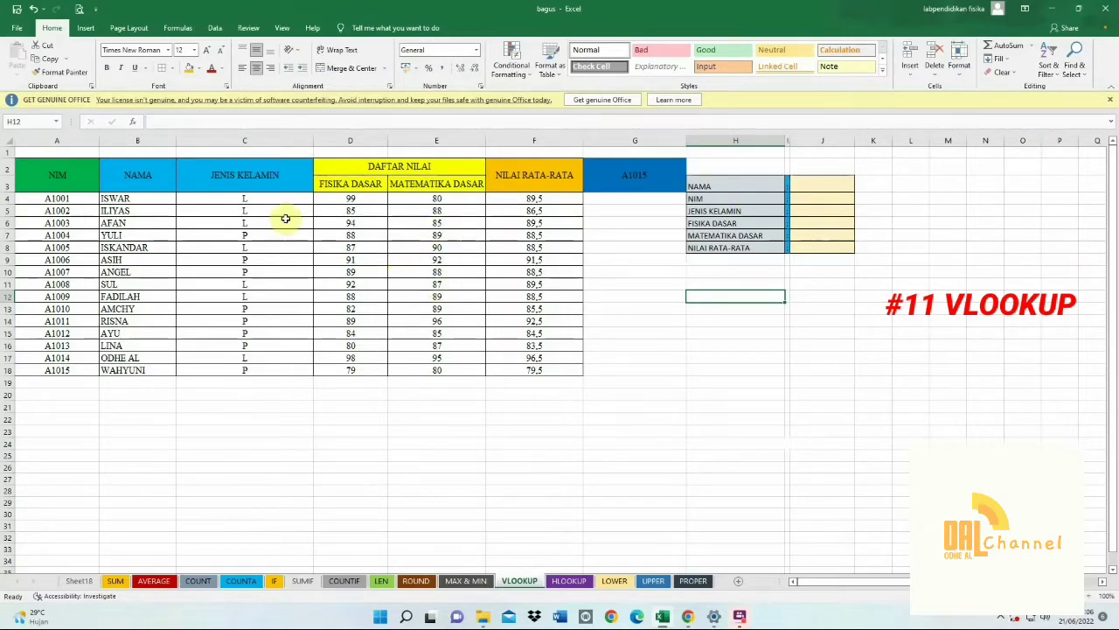
pyautogui.click(55, 198)
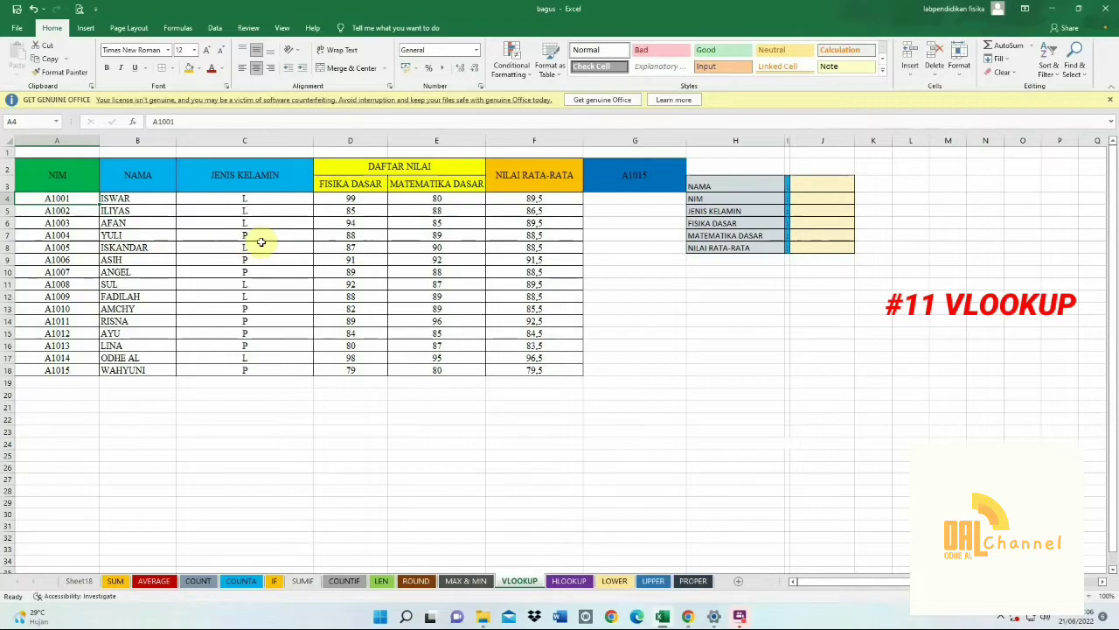
pyautogui.click(778, 197)
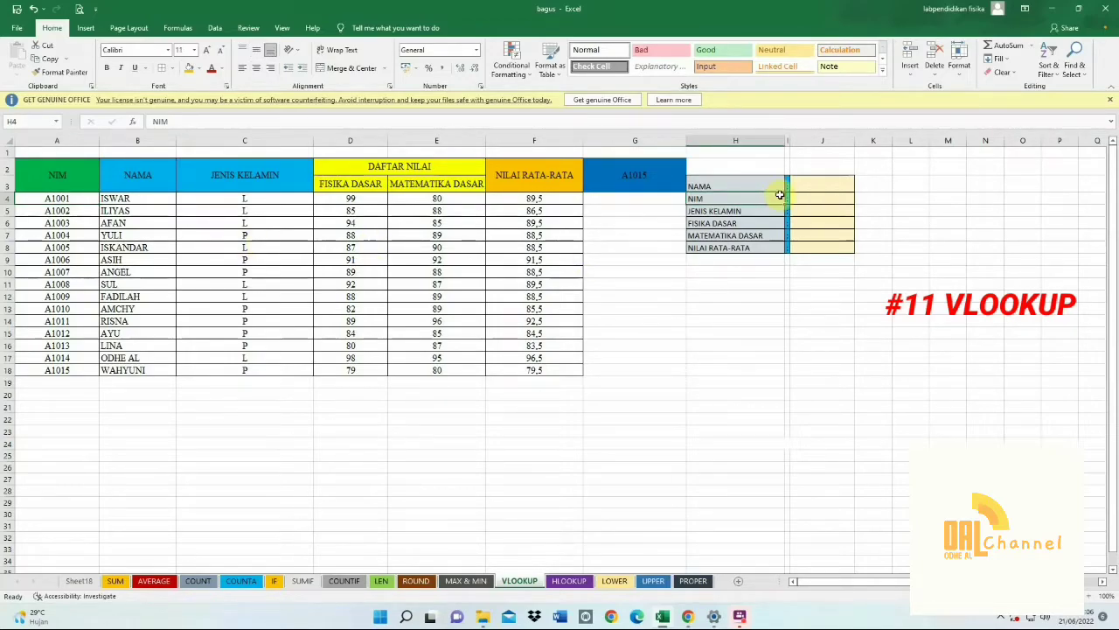
pyautogui.moveTo(707, 183); pyautogui.dragTo(825, 251)
pyautogui.click(811, 234)
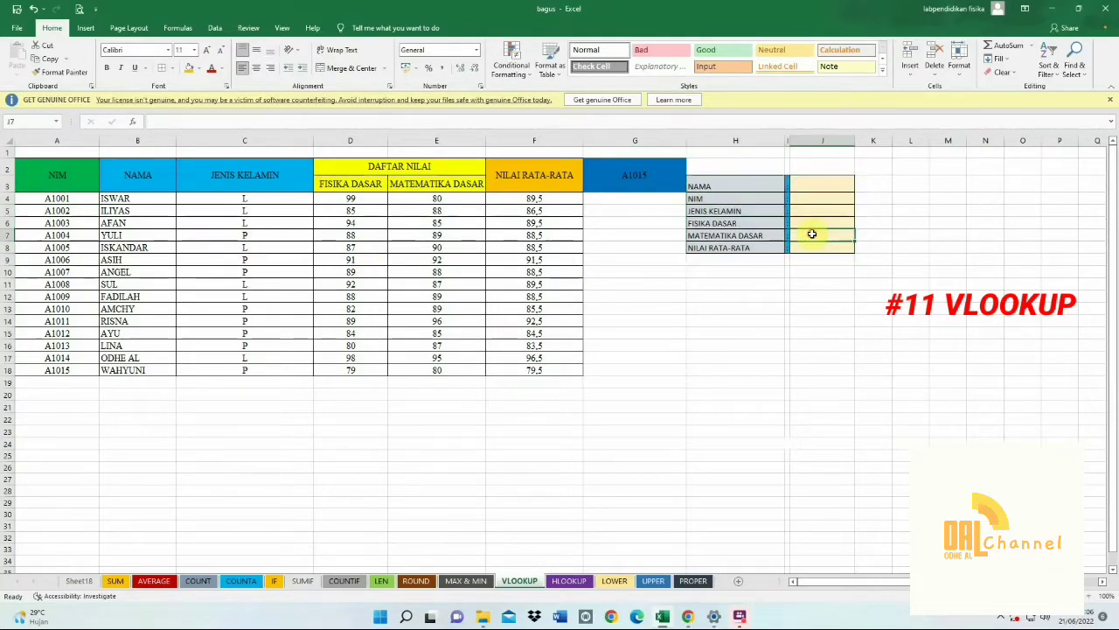
pyautogui.click(645, 186)
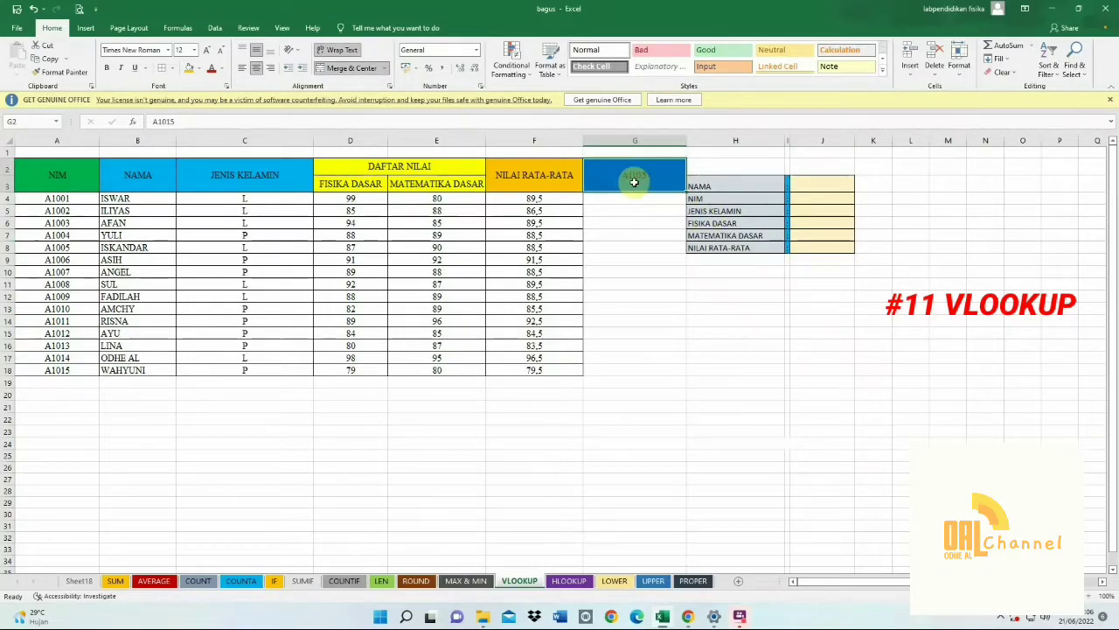
# Look up the student's NAMA in J3 from the NIM in G2 with =VLOOKUP(G2;A4:F18;2)
pyautogui.click(810, 187)
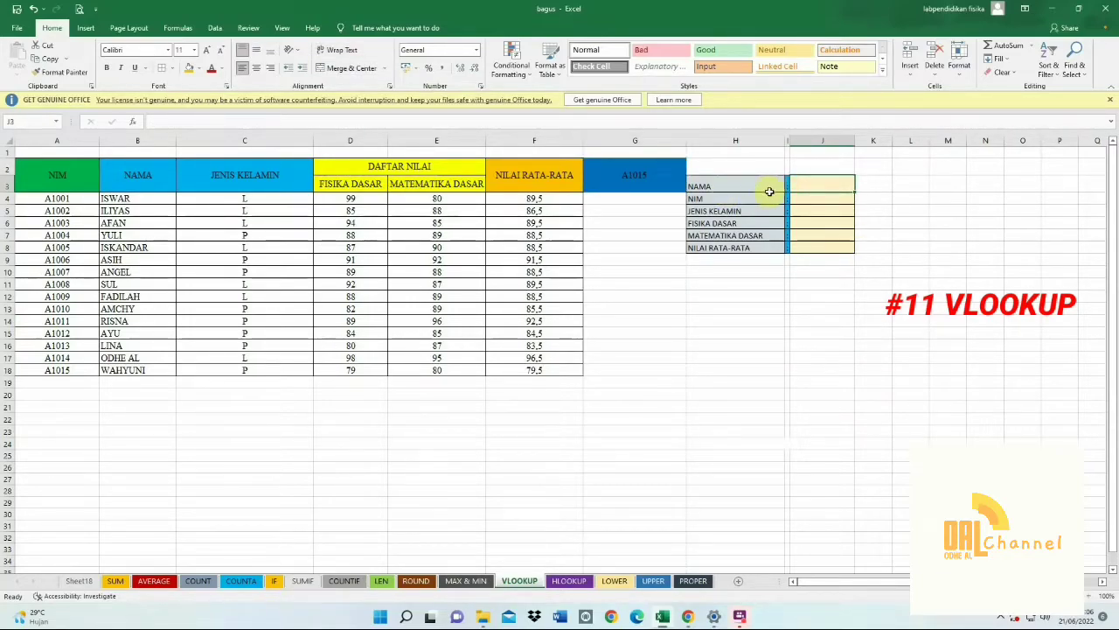
pyautogui.write('=')
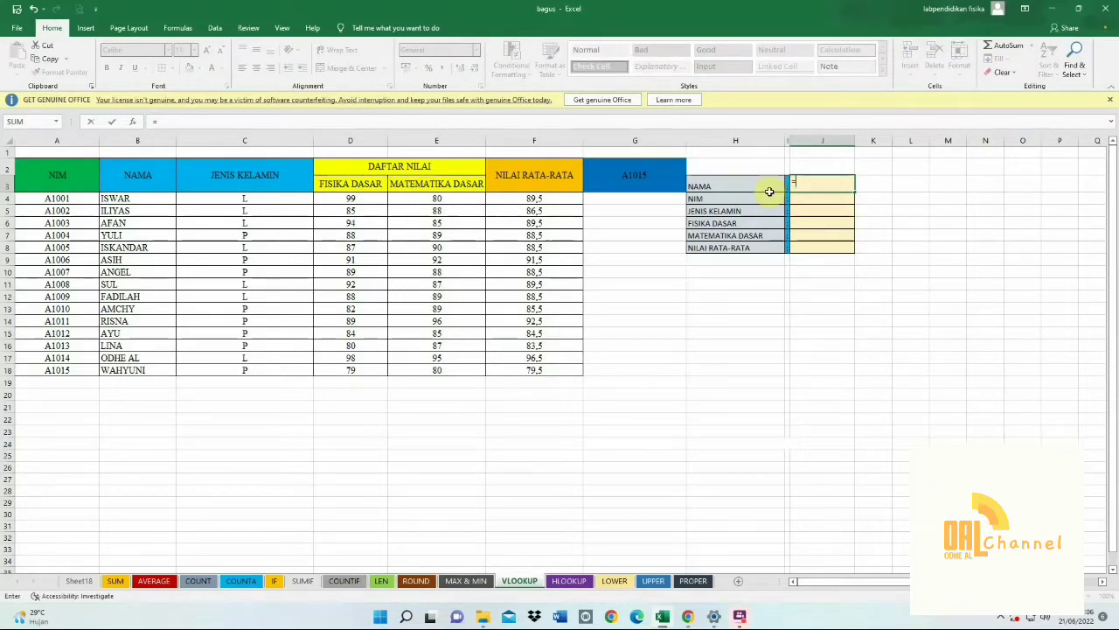
pyautogui.write('VLOOK')
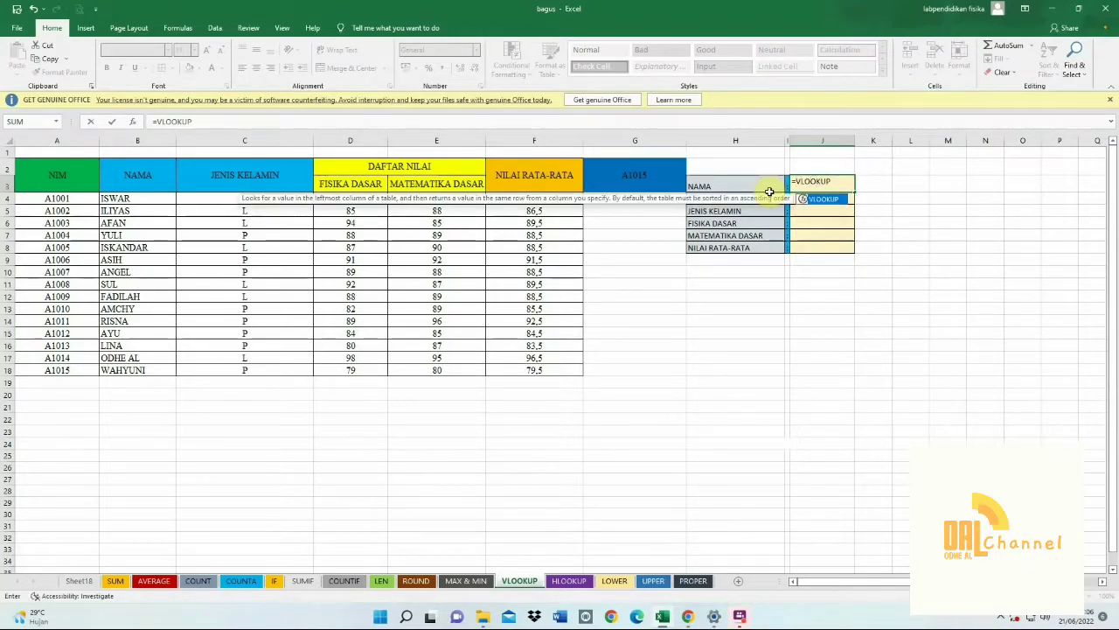
pyautogui.write('UP(')
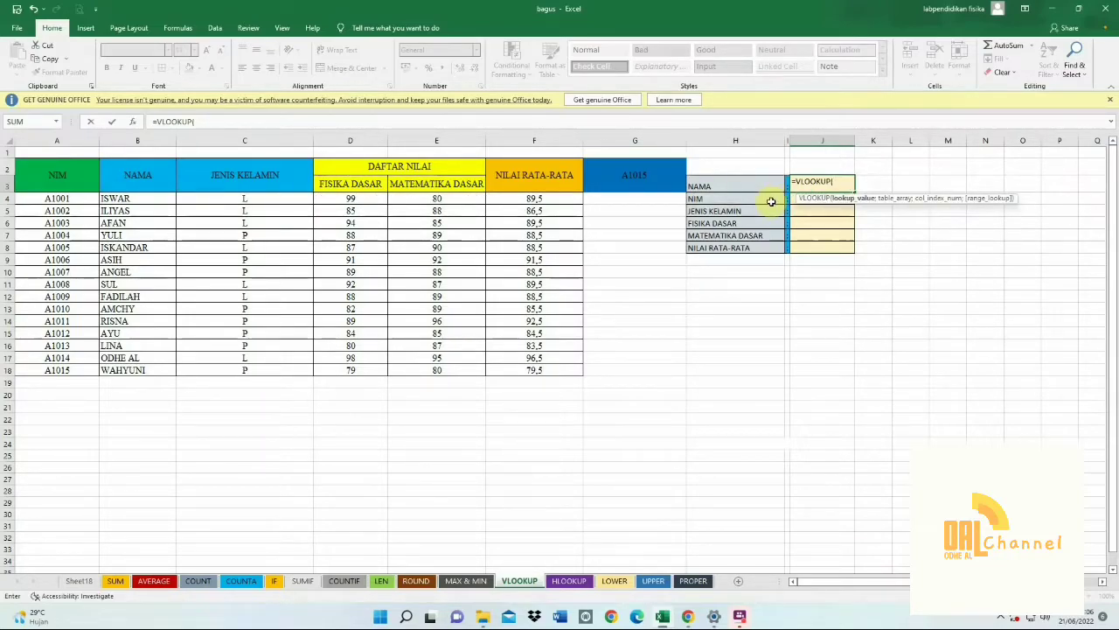
pyautogui.click(618, 178)
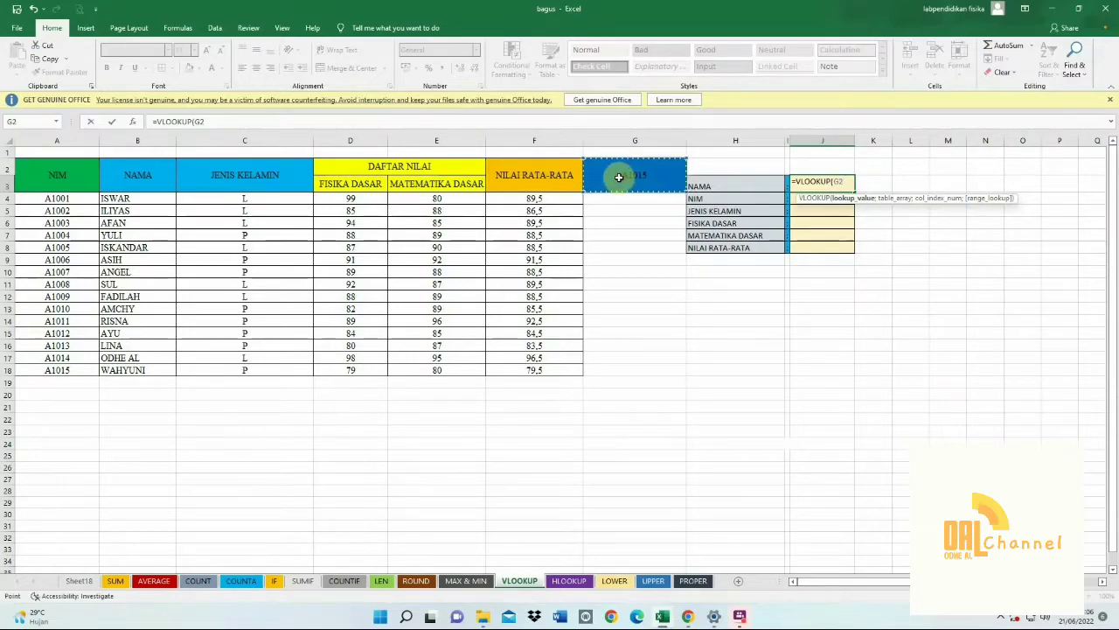
pyautogui.write(';')
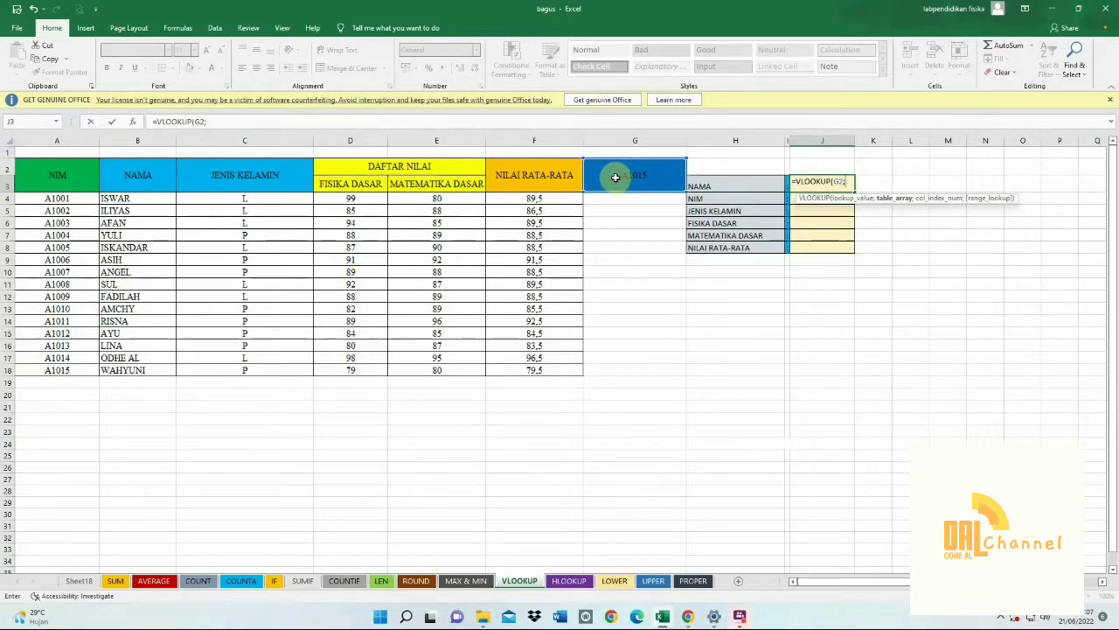
pyautogui.click(43, 200)
pyautogui.moveTo(43, 200); pyautogui.dragTo(542, 372)
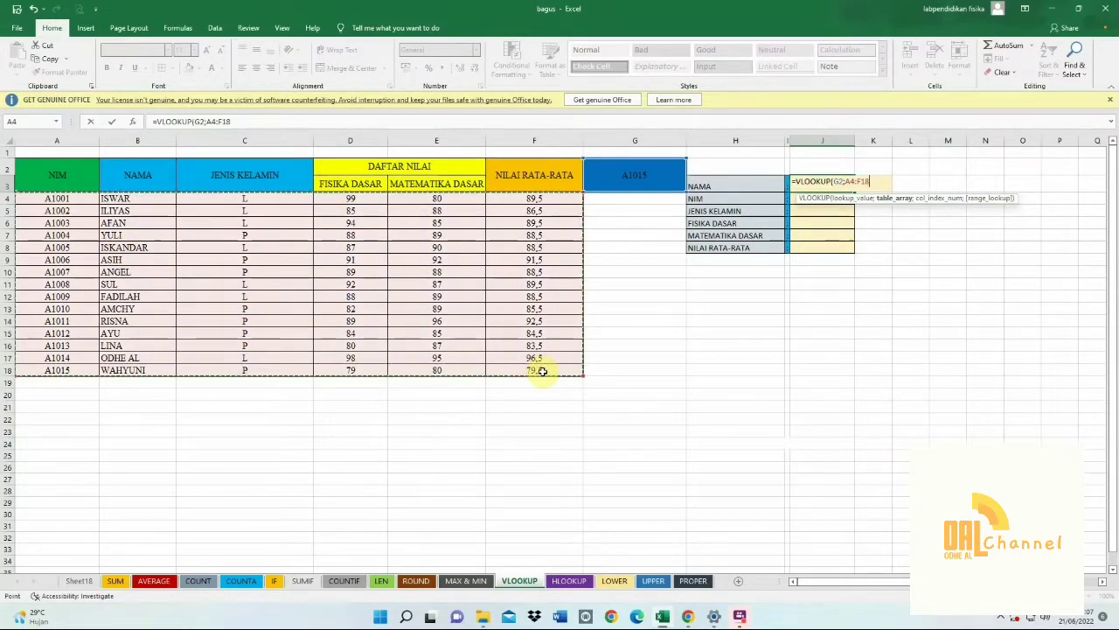
pyautogui.write(';2')
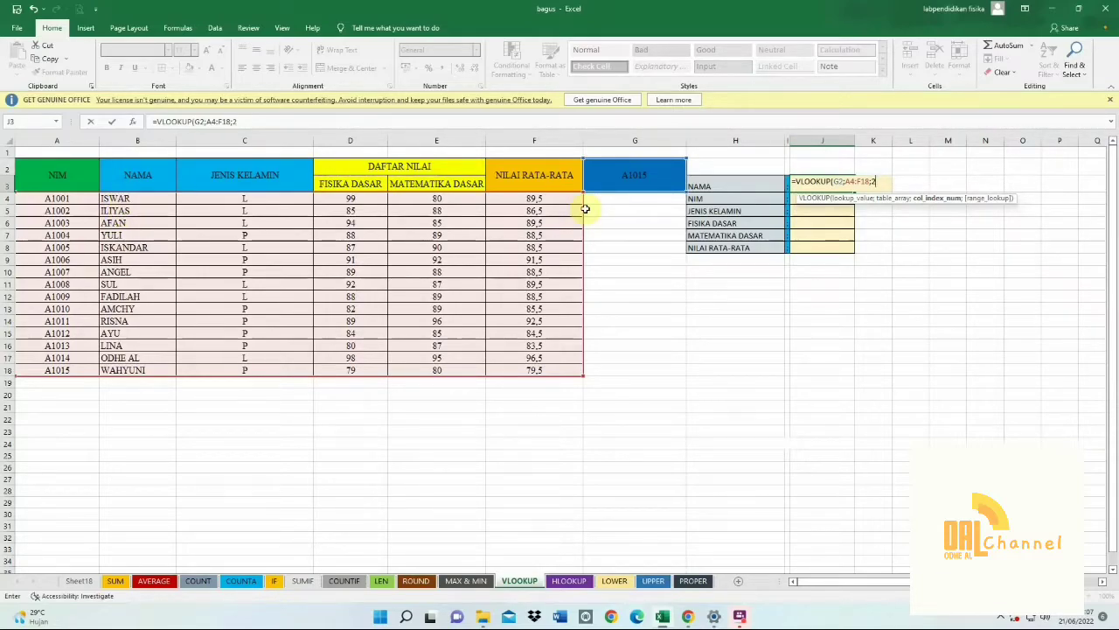
pyautogui.write(')')
pyautogui.press('Return')
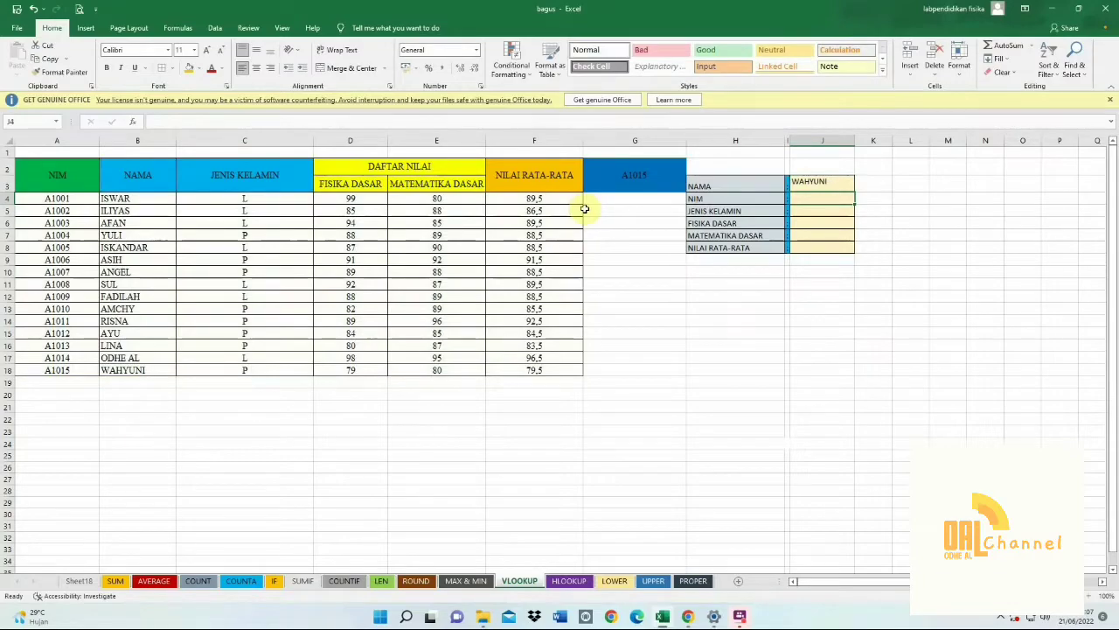
# Check the NAMA result against the NIM in G2 and fill its relative-reference lookup formula down to J8
pyautogui.click(822, 182)
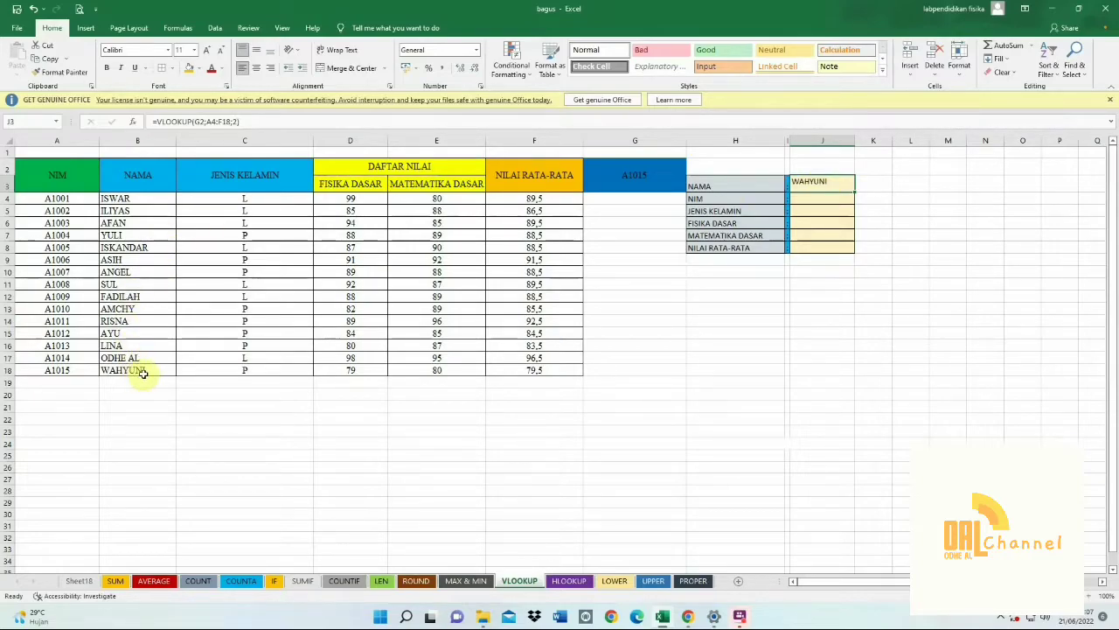
pyautogui.click(648, 185)
pyautogui.click(827, 182)
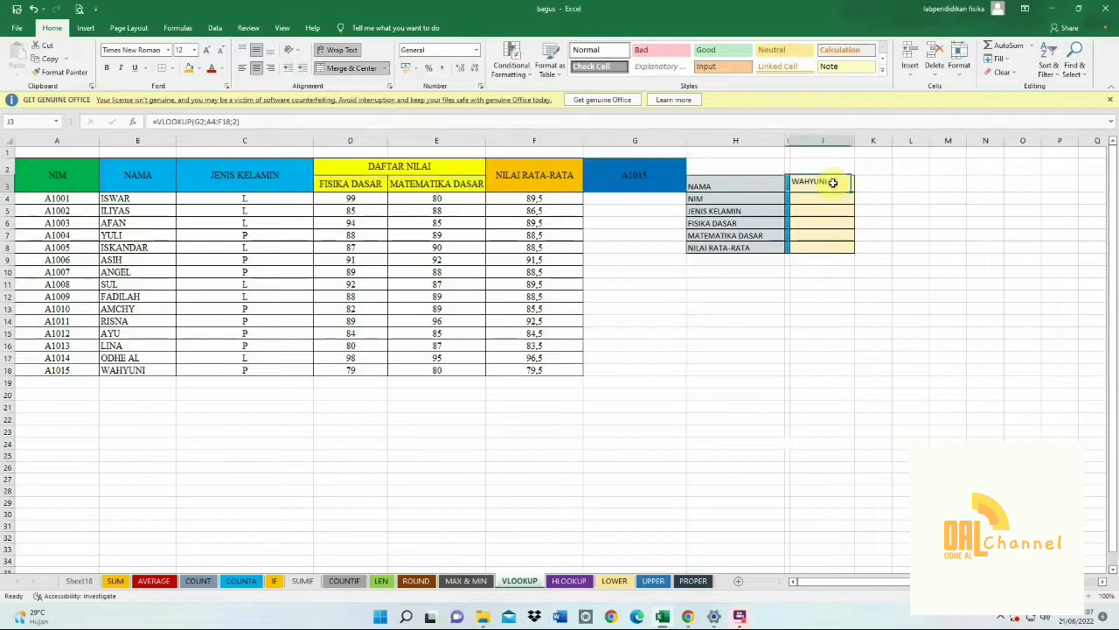
pyautogui.moveTo(855, 191); pyautogui.dragTo(855, 251)
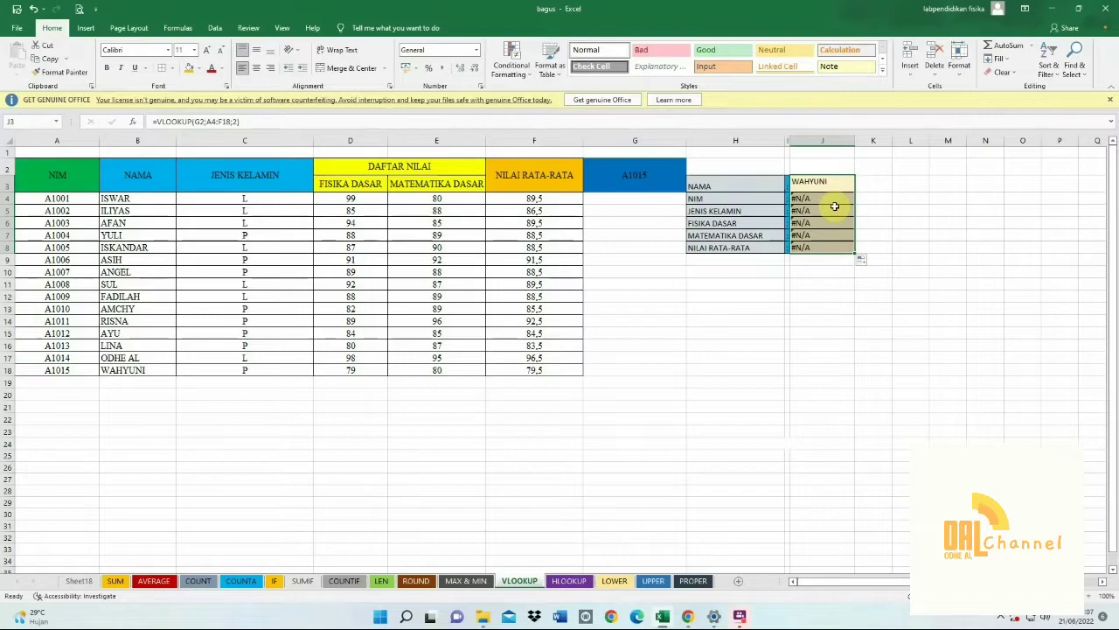
pyautogui.press('F2')
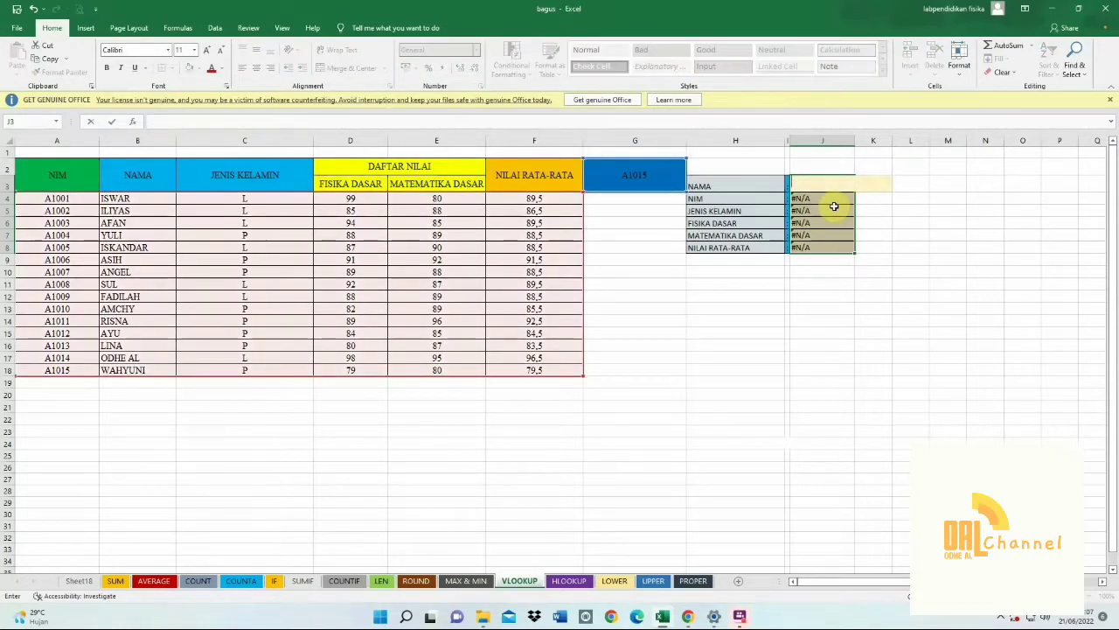
pyautogui.click(845, 224)
pyautogui.click(829, 208)
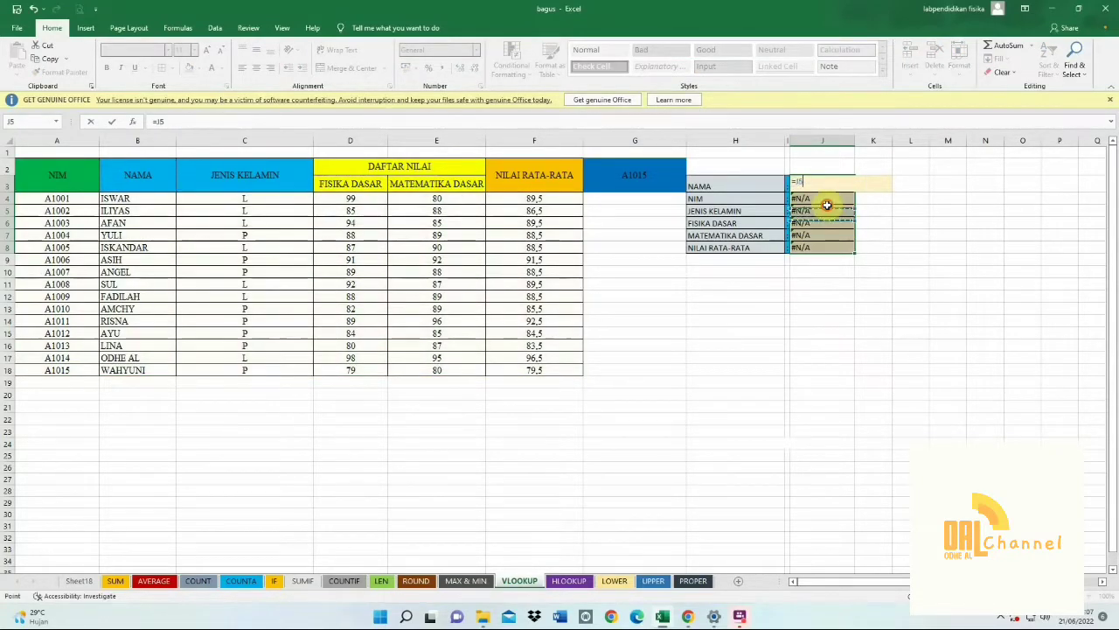
pyautogui.click(910, 215)
pyautogui.hotkey('ctrl', 'z')
pyautogui.hotkey('ctrl', 'z')
pyautogui.hotkey('ctrl', 'z')
pyautogui.hotkey('ctrl', 'z')
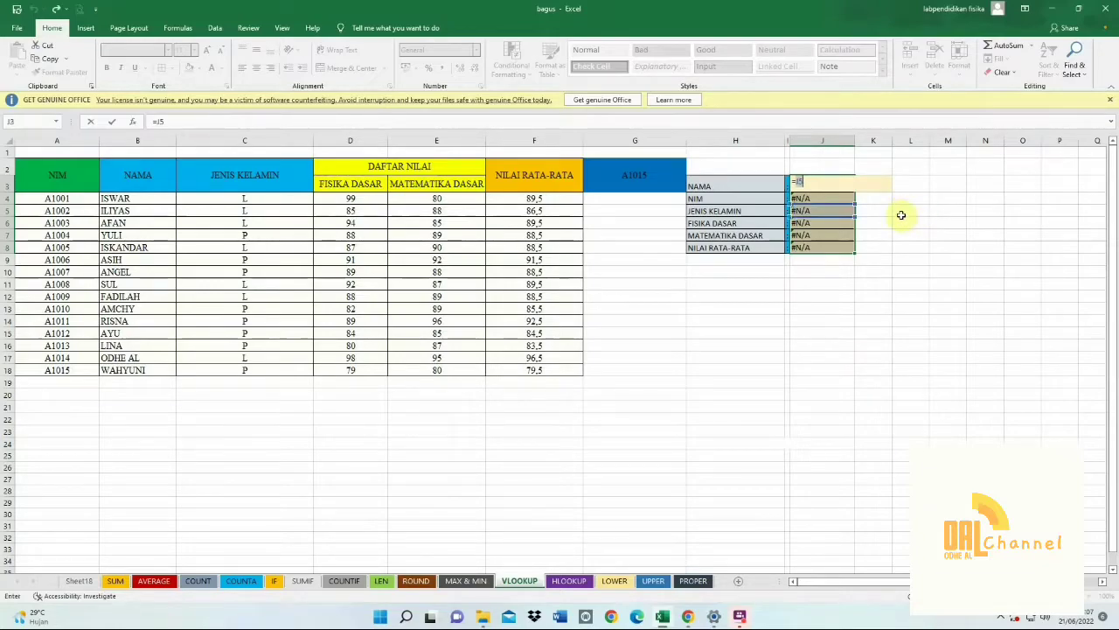
pyautogui.press('Escape')
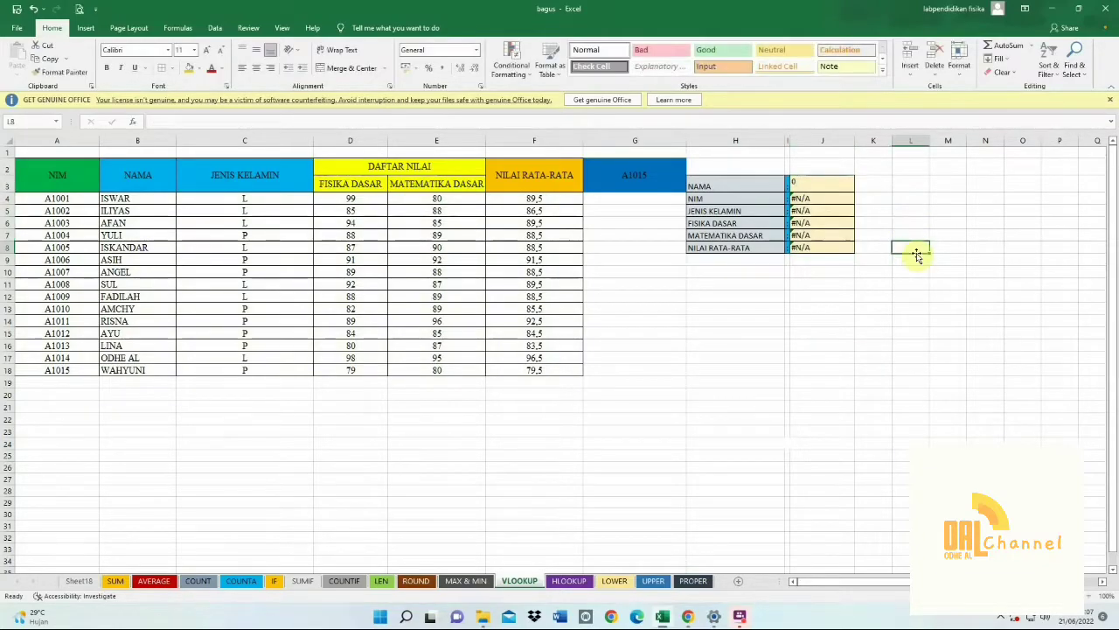
pyautogui.click(903, 224)
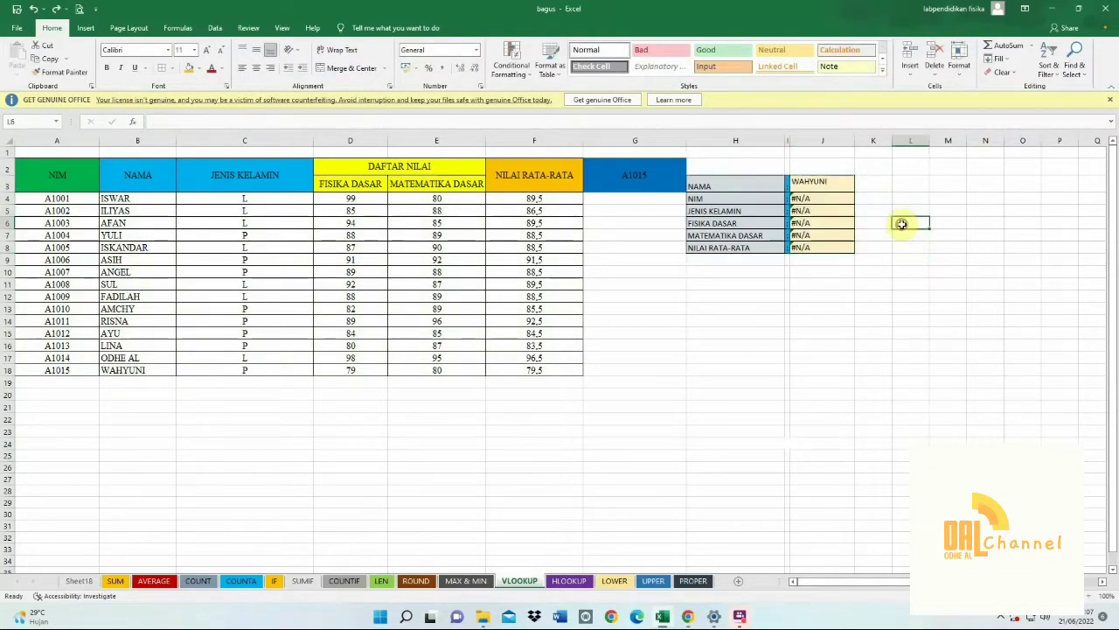
# Make the J3 references absolute, =VLOOKUP($G$2;$A$4:$F$18;2), and copy the formula down to J8
pyautogui.click(834, 185)
pyautogui.doubleClick(834, 185)
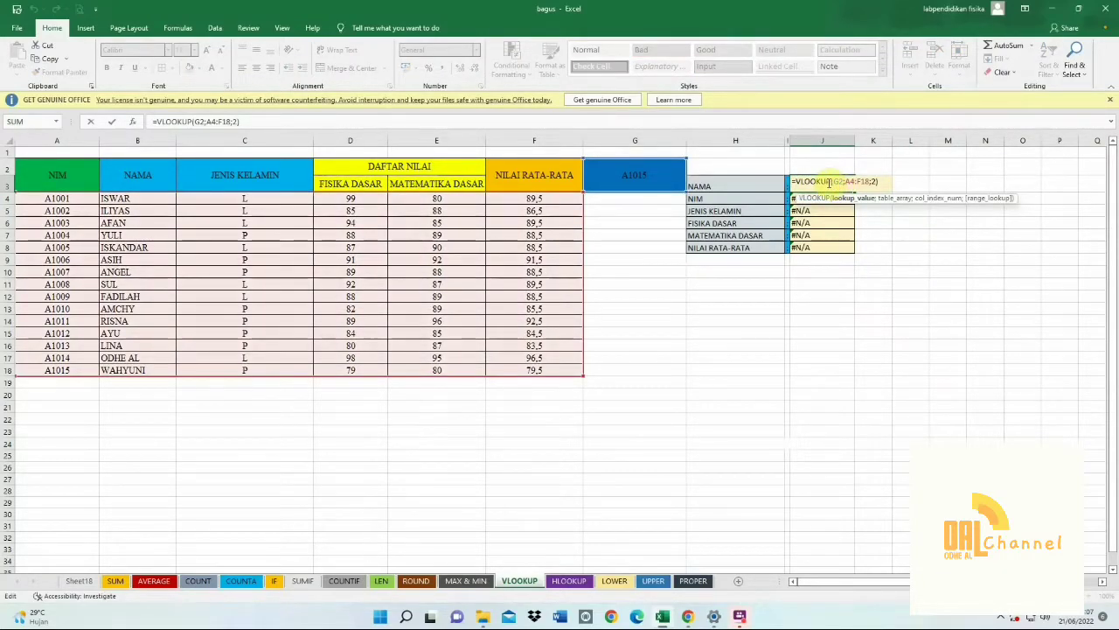
pyautogui.moveTo(833, 184); pyautogui.dragTo(872, 182)
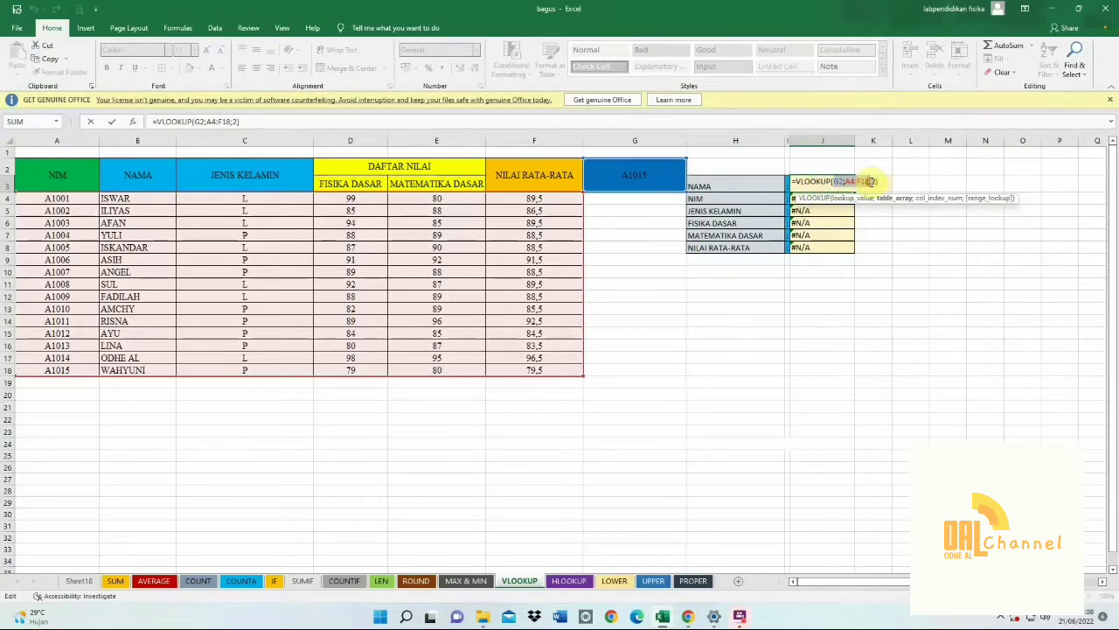
pyautogui.press('F4')
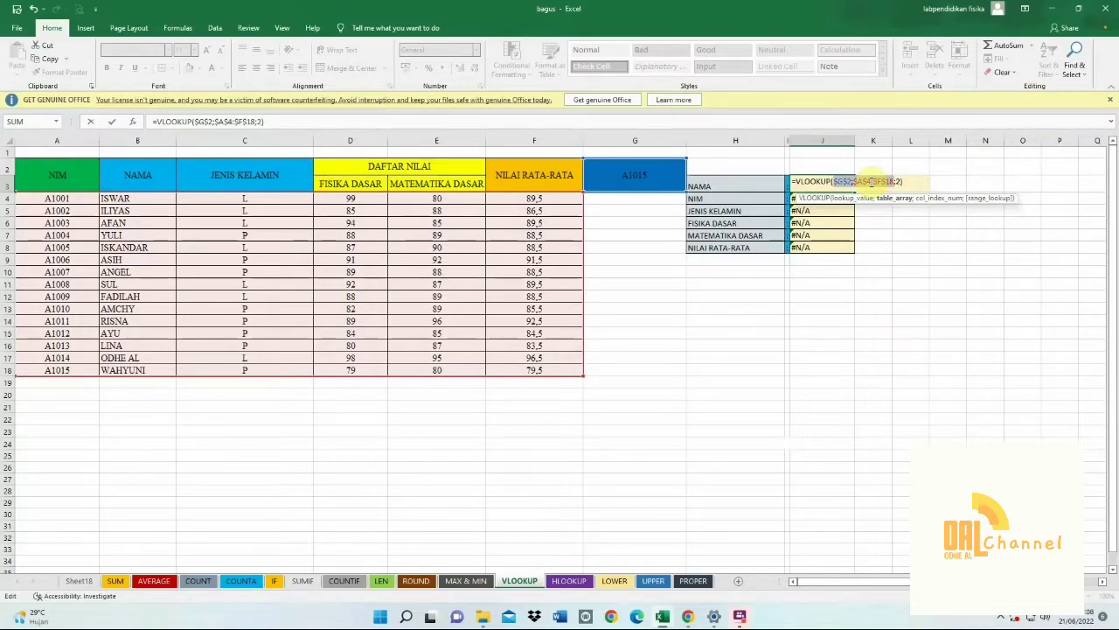
pyautogui.press('Return')
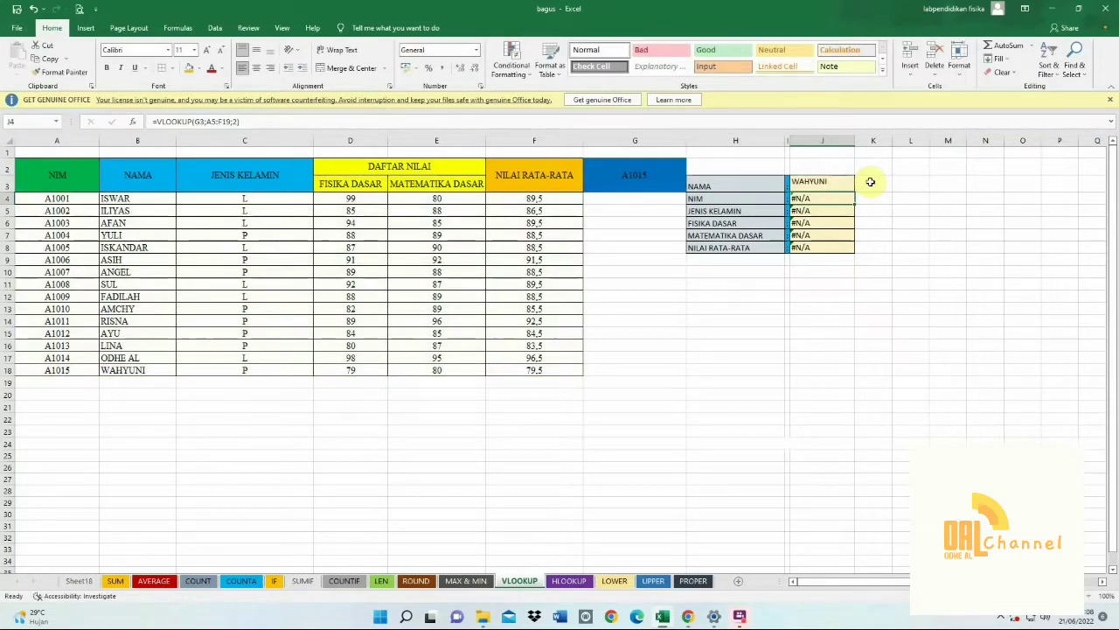
pyautogui.click(842, 181)
pyautogui.moveTo(855, 190); pyautogui.dragTo(860, 252)
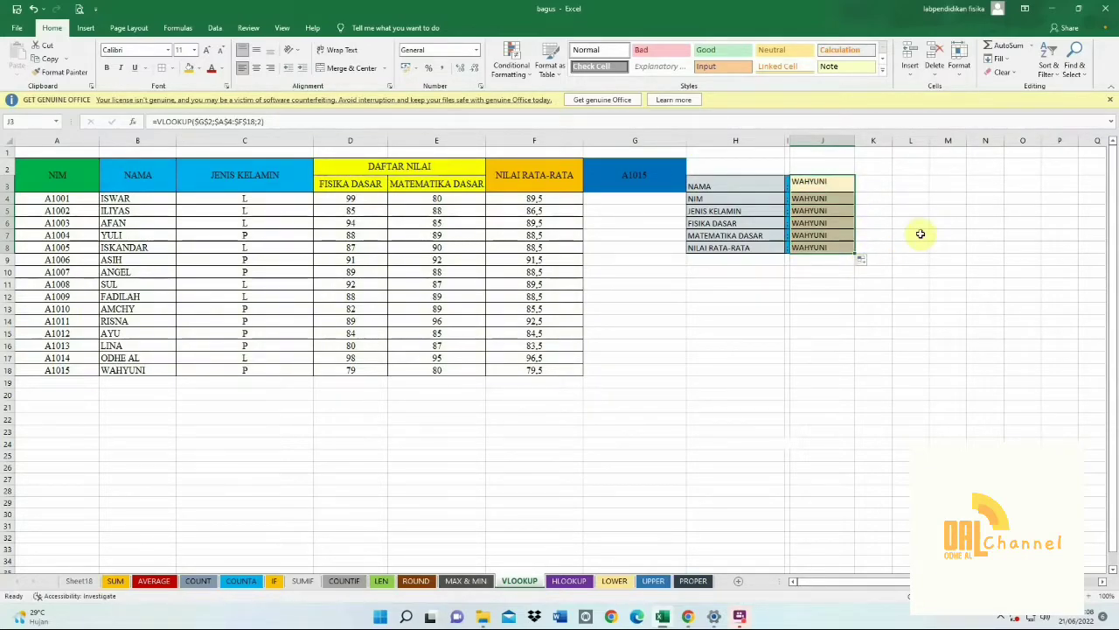
# Change the NIM lookup in J4 to return column 1, =VLOOKUP($G$2;$A$4:$F$18;1)
pyautogui.click(814, 199)
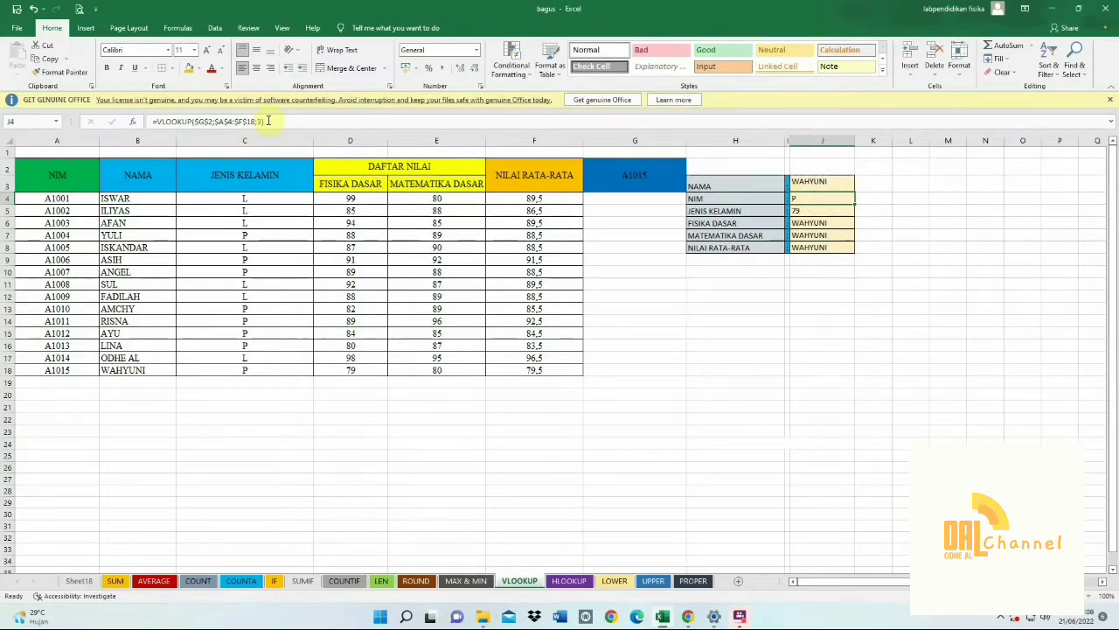
pyautogui.click(262, 122)
pyautogui.press('BackSpace')
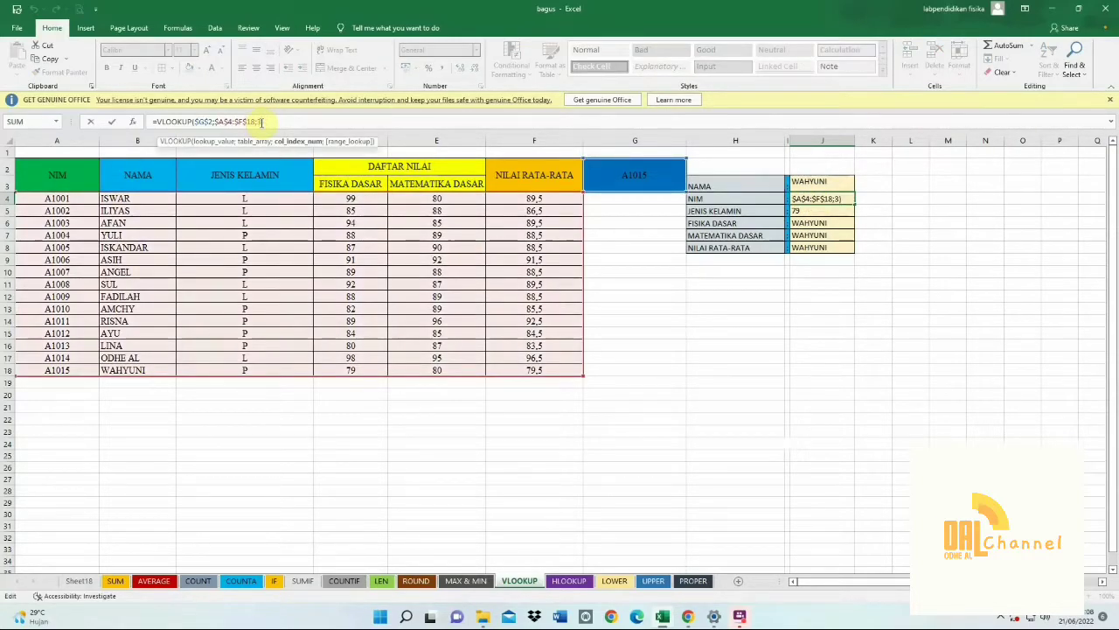
pyautogui.write('1')
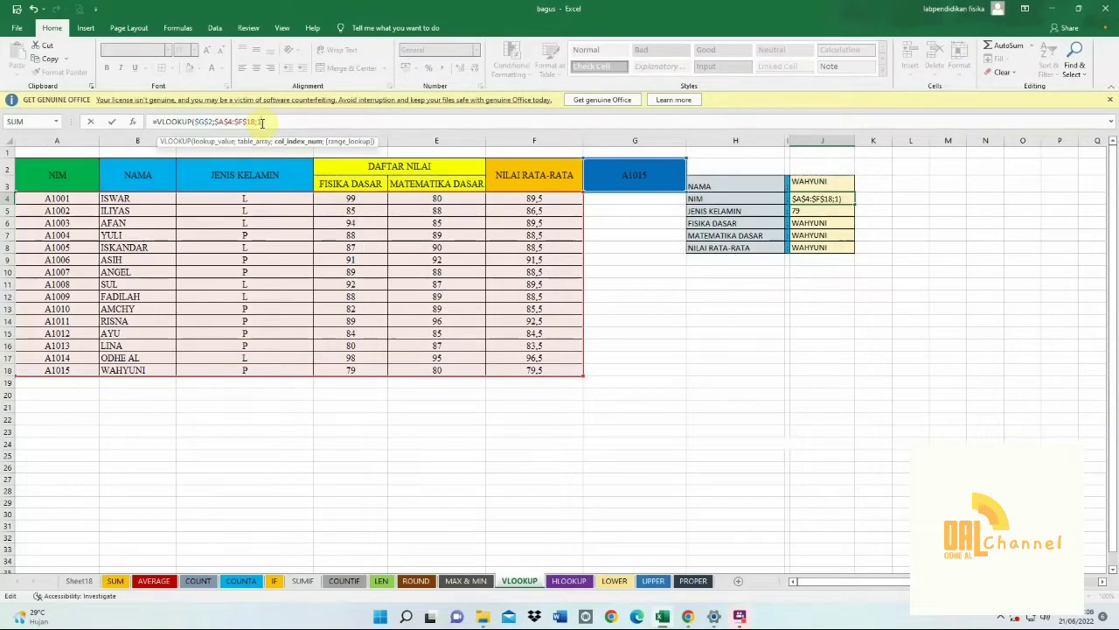
pyautogui.click(689, 284)
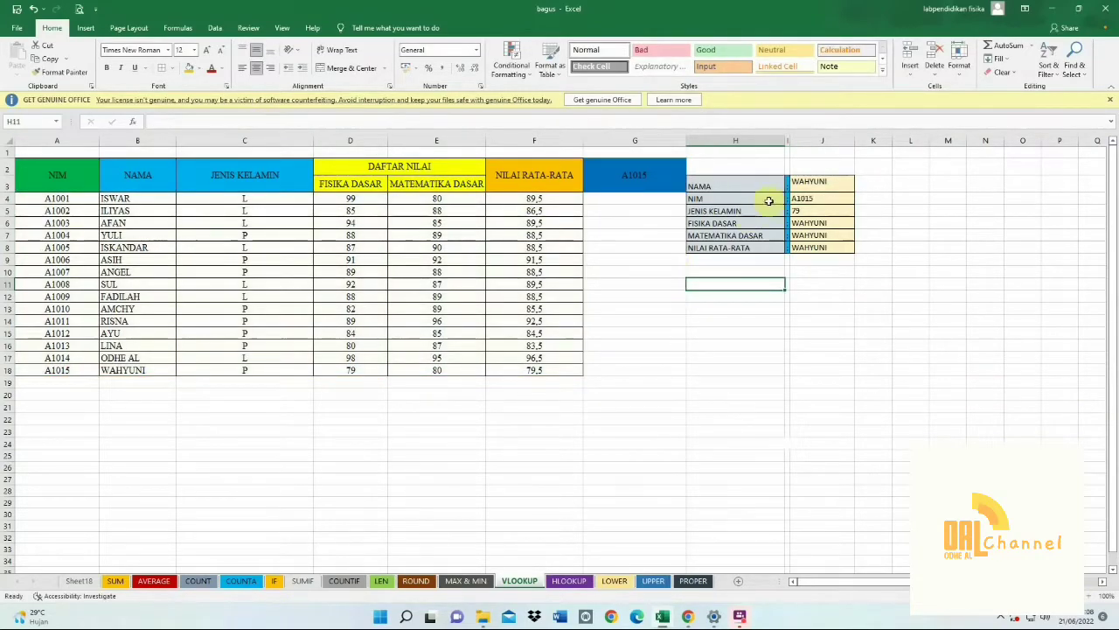
# Change the JENIS KELAMIN lookup in J5 to return column 3 and the FISIKA DASAR lookup in J6 to return column 4
pyautogui.click(813, 211)
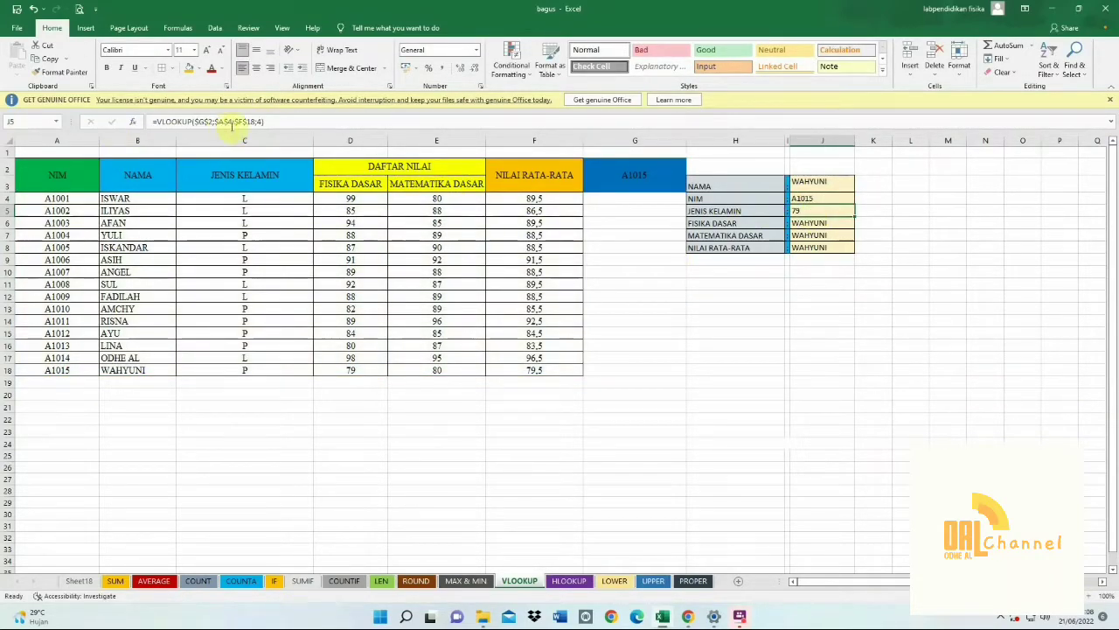
pyautogui.click(263, 122)
pyautogui.press('BackSpace')
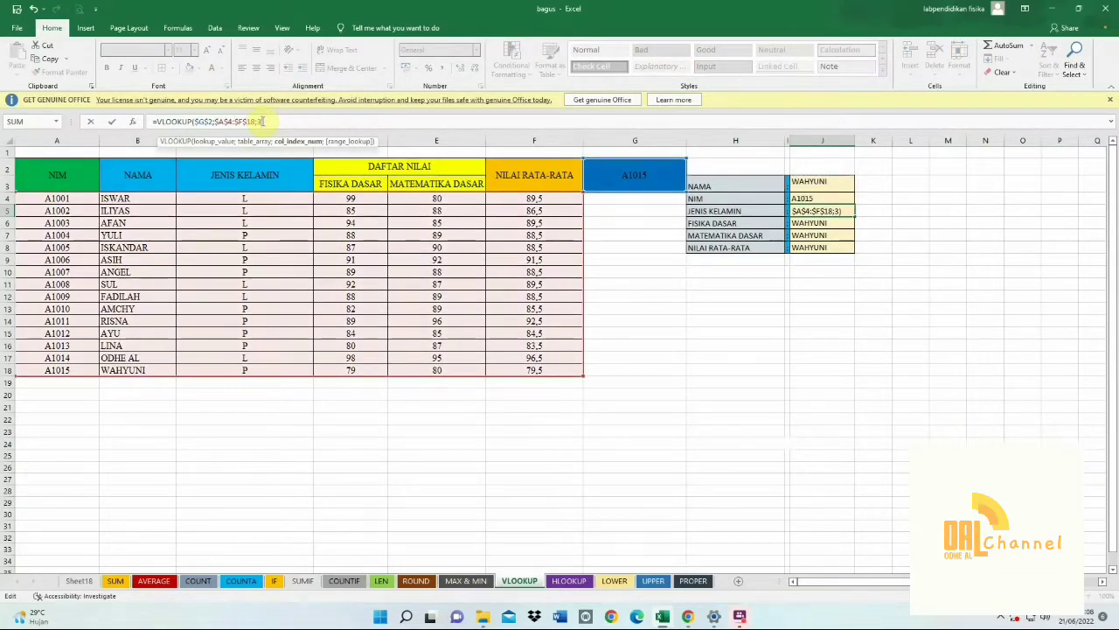
pyautogui.press('Return')
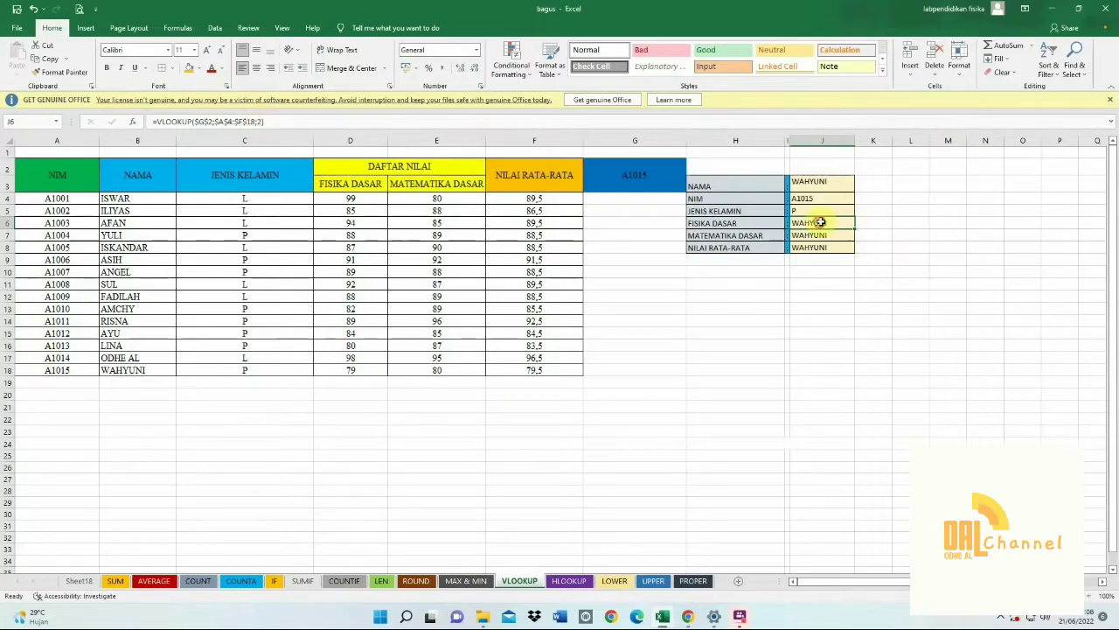
pyautogui.click(259, 122)
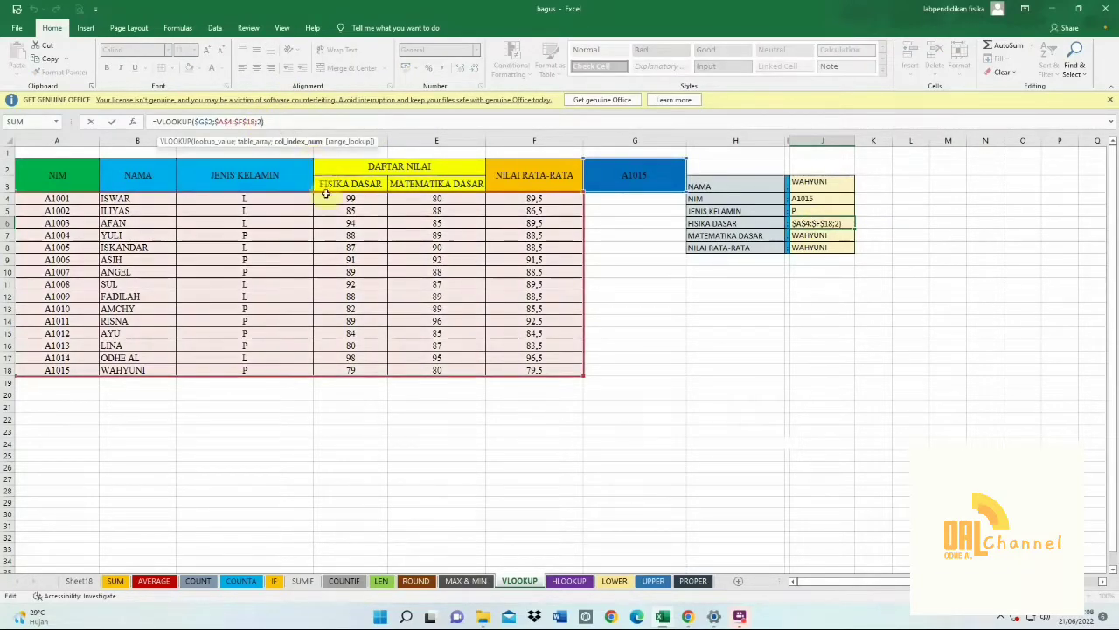
pyautogui.press('Return')
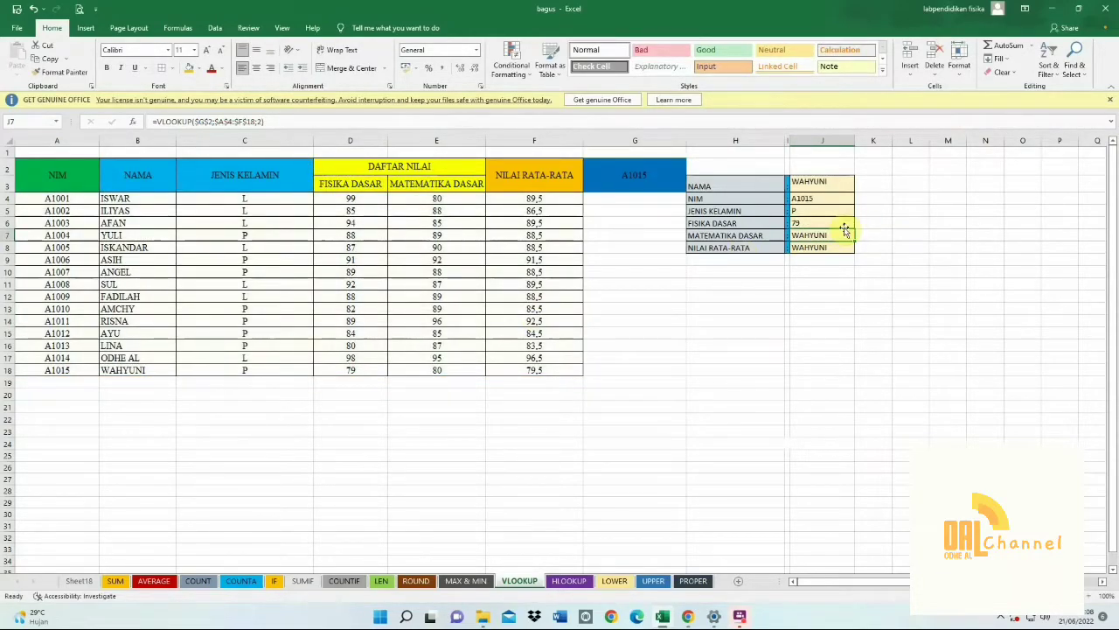
# Change the MATEMATIKA DASAR lookup in J7 to return column 5 and the NILAI RATA-RATA lookup in J8 to return column 6
pyautogui.click(262, 121)
pyautogui.press('BackSpace')
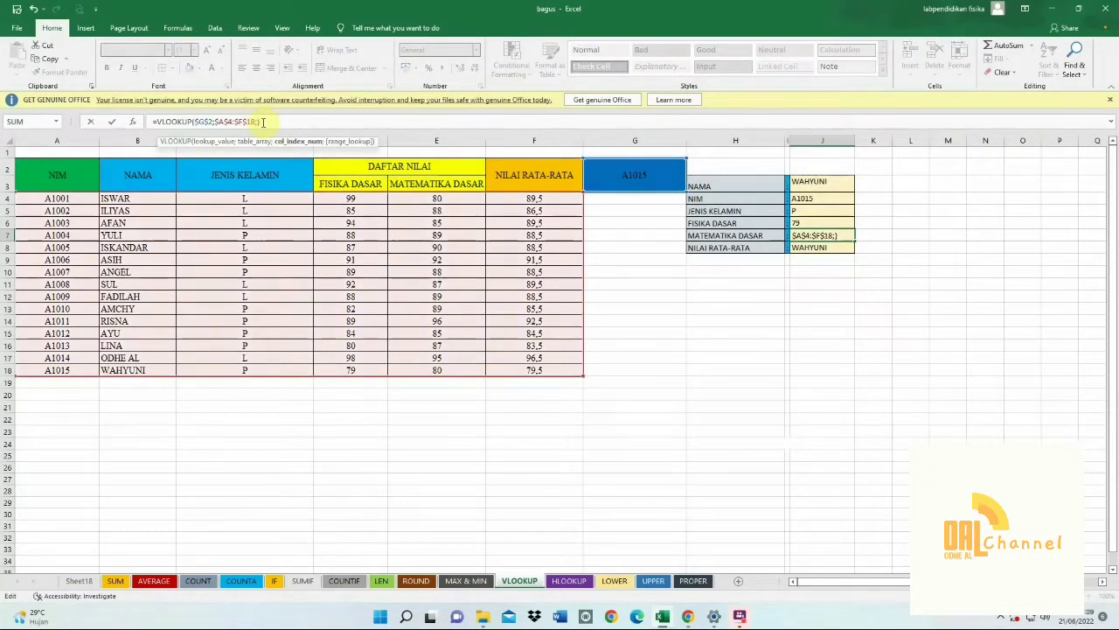
pyautogui.write('5')
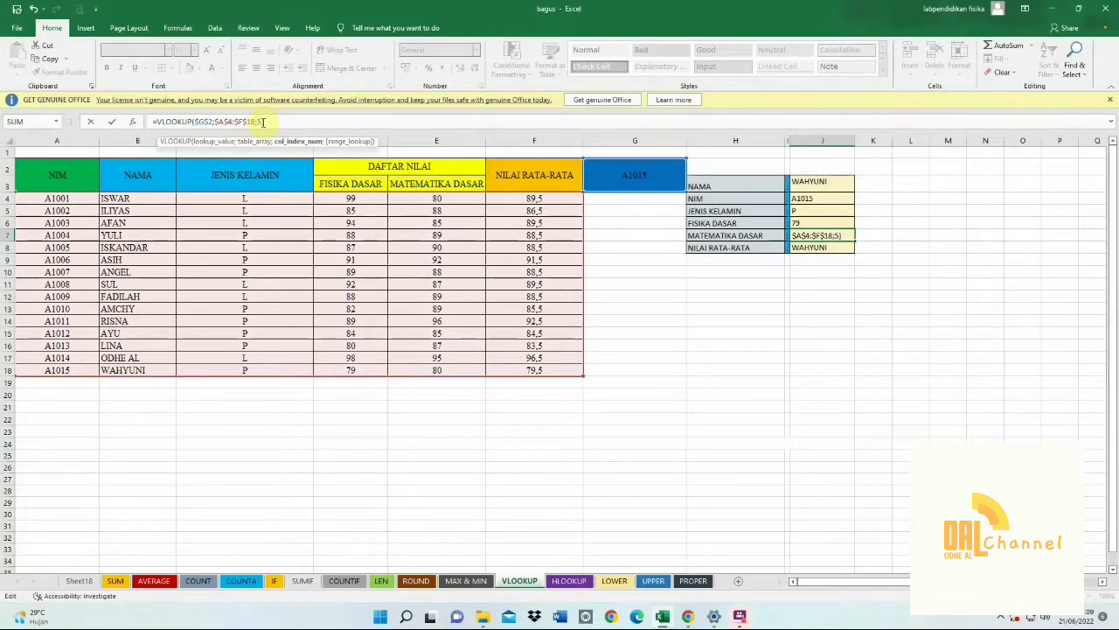
pyautogui.press('Return')
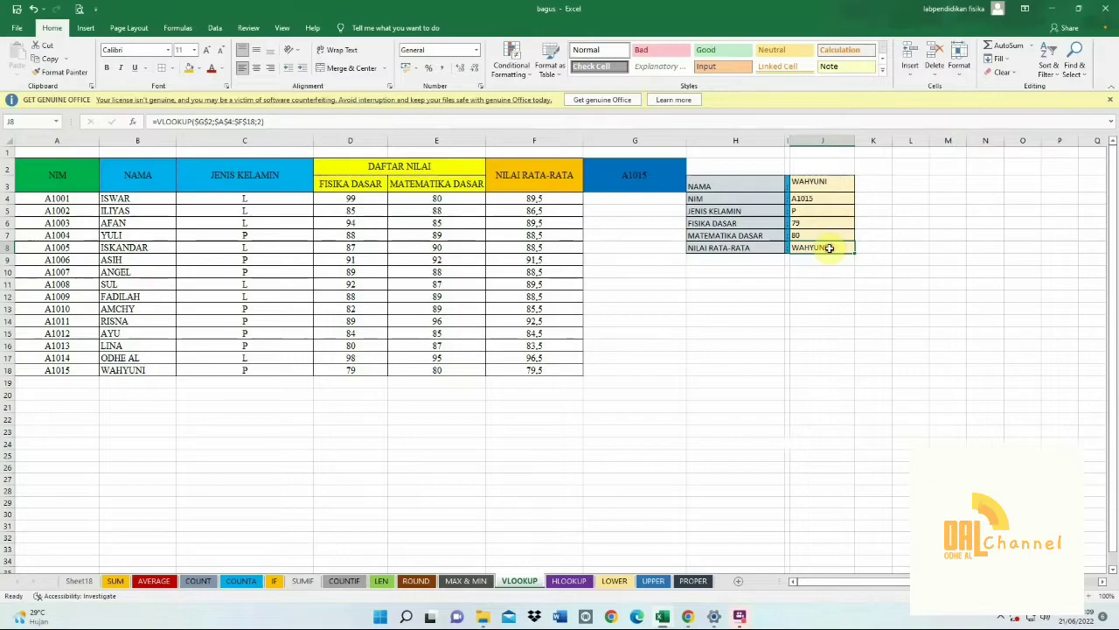
pyautogui.click(261, 122)
pyautogui.press('BackSpace')
pyautogui.write('6')
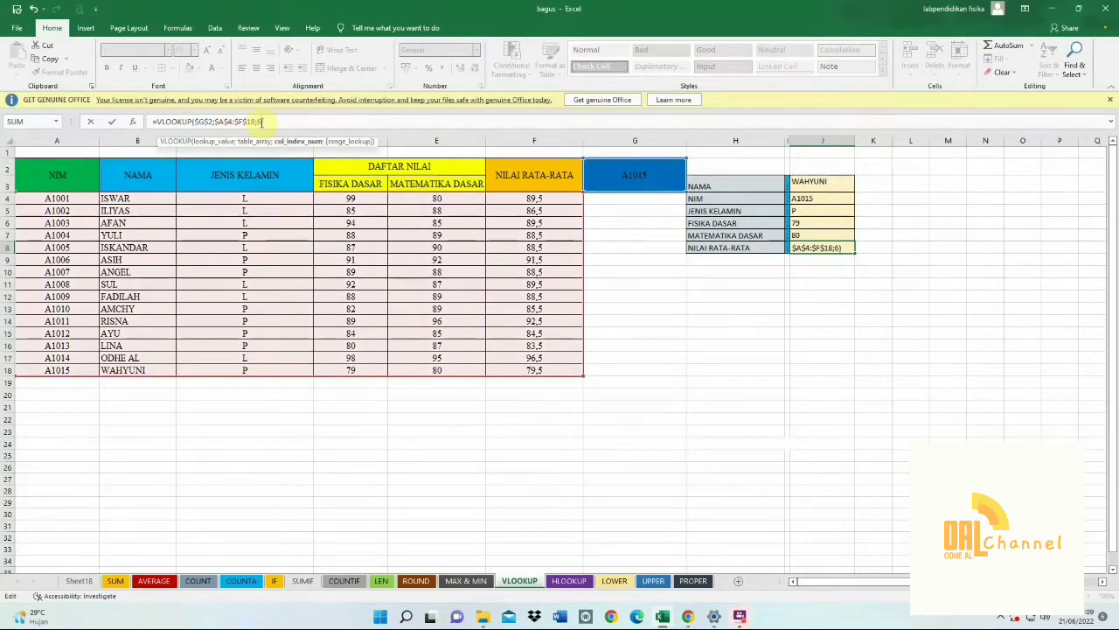
pyautogui.press('Return')
pyautogui.click(845, 294)
# Replace the NIM in G2 with the second listed student's NIM to test all the lookups in J3:J8
pyautogui.click(633, 182)
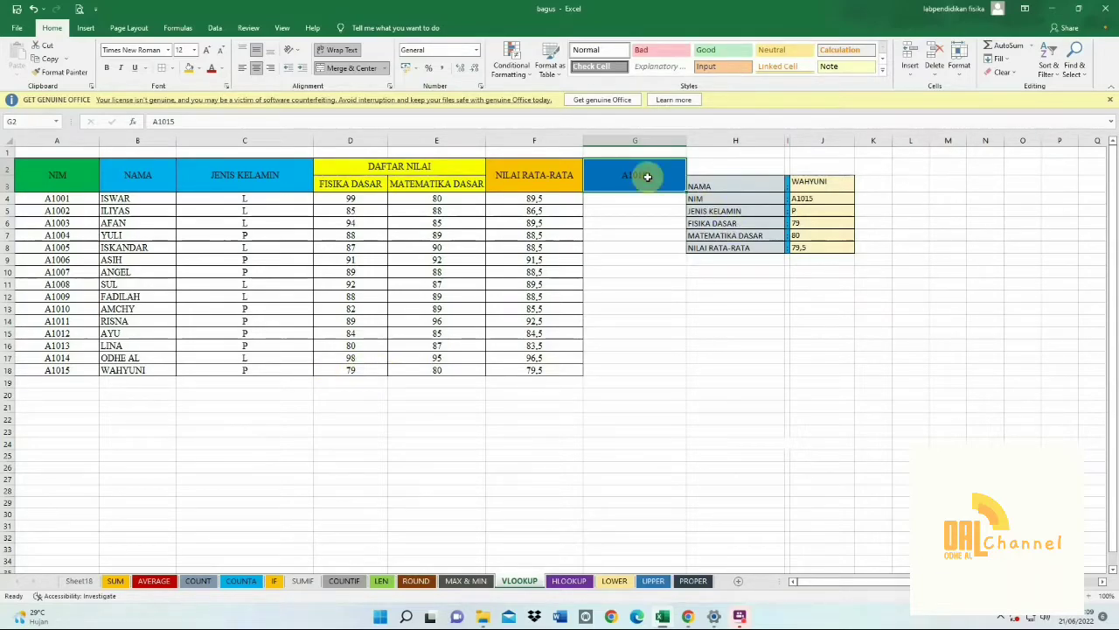
pyautogui.write('a')
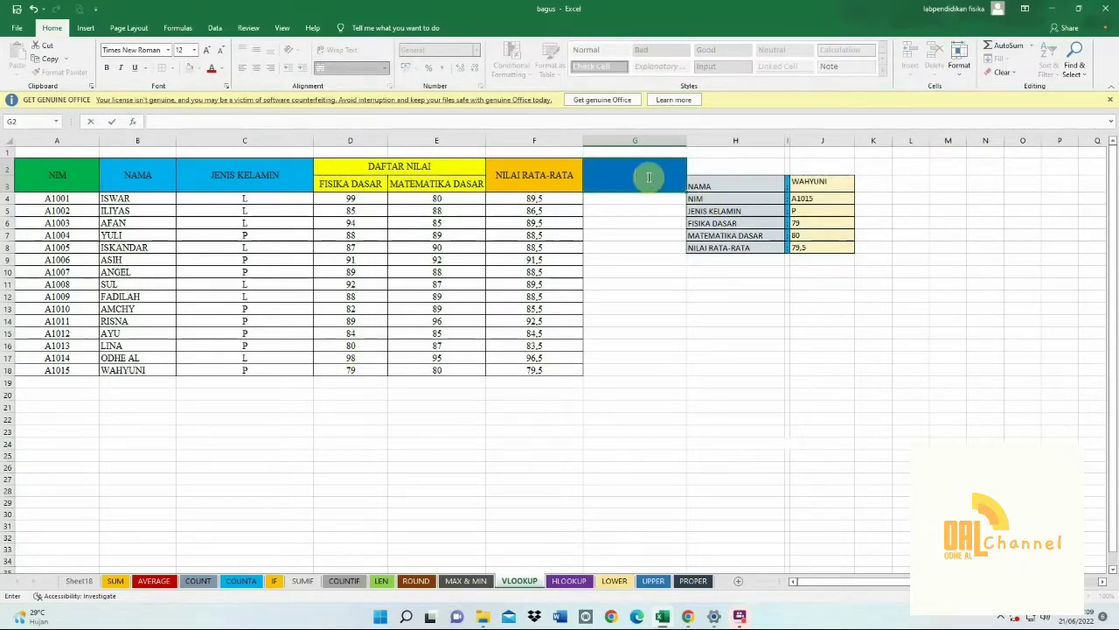
pyautogui.write('1002')
pyautogui.press('Return')
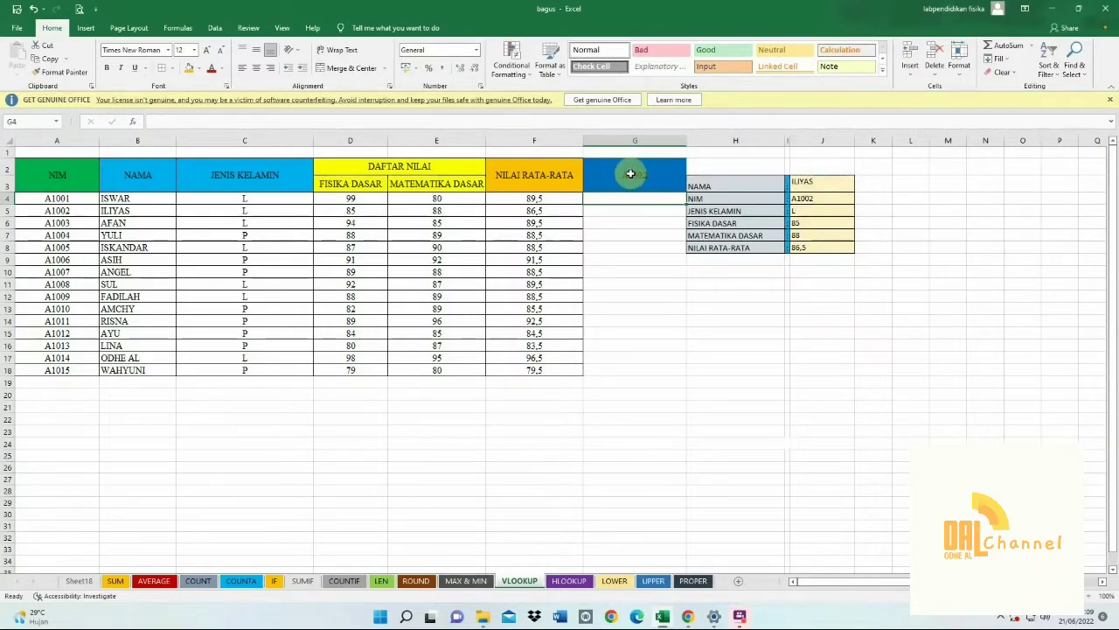
pyautogui.click(734, 235)
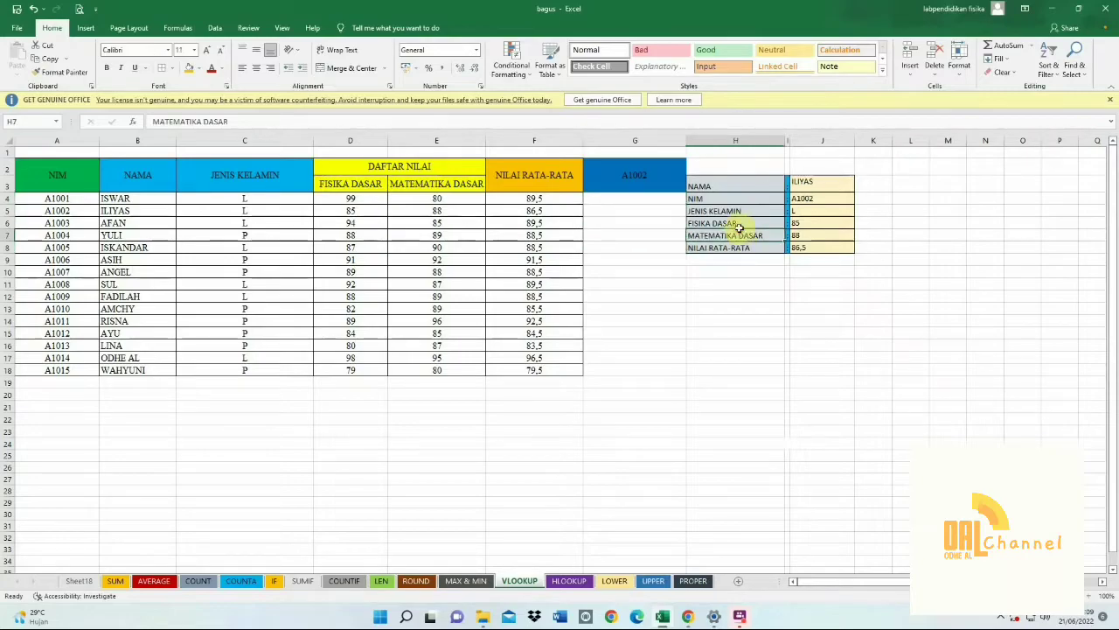
# Open the HLOOKUP sheet and examine the POTONGAN PAJAK rates for groups 1A, 1B and 1C
pyautogui.click(568, 581)
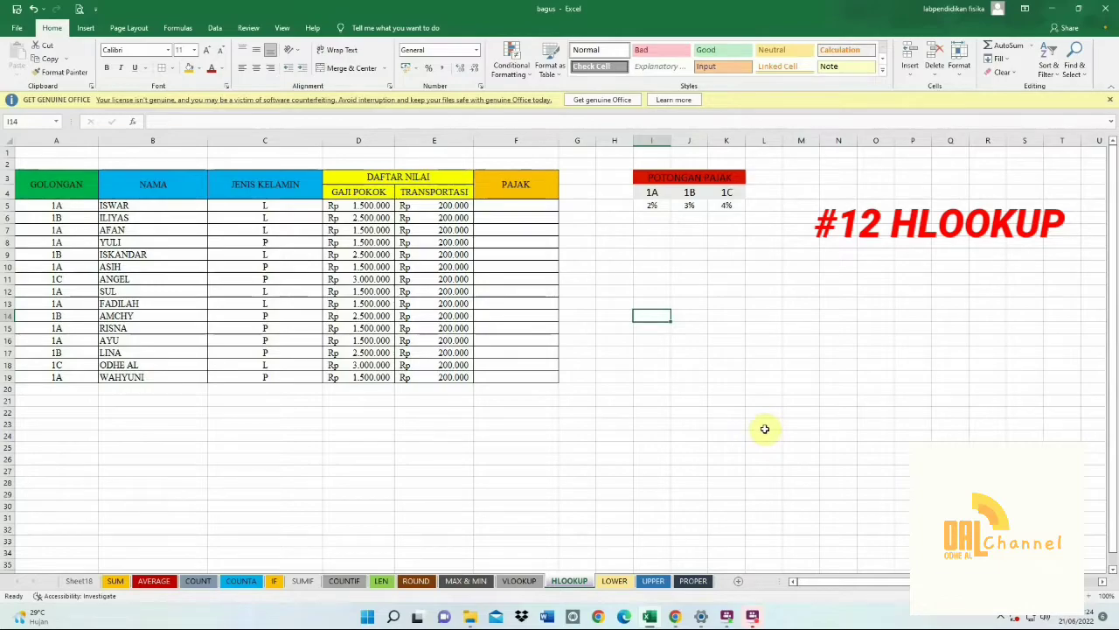
pyautogui.click(724, 287)
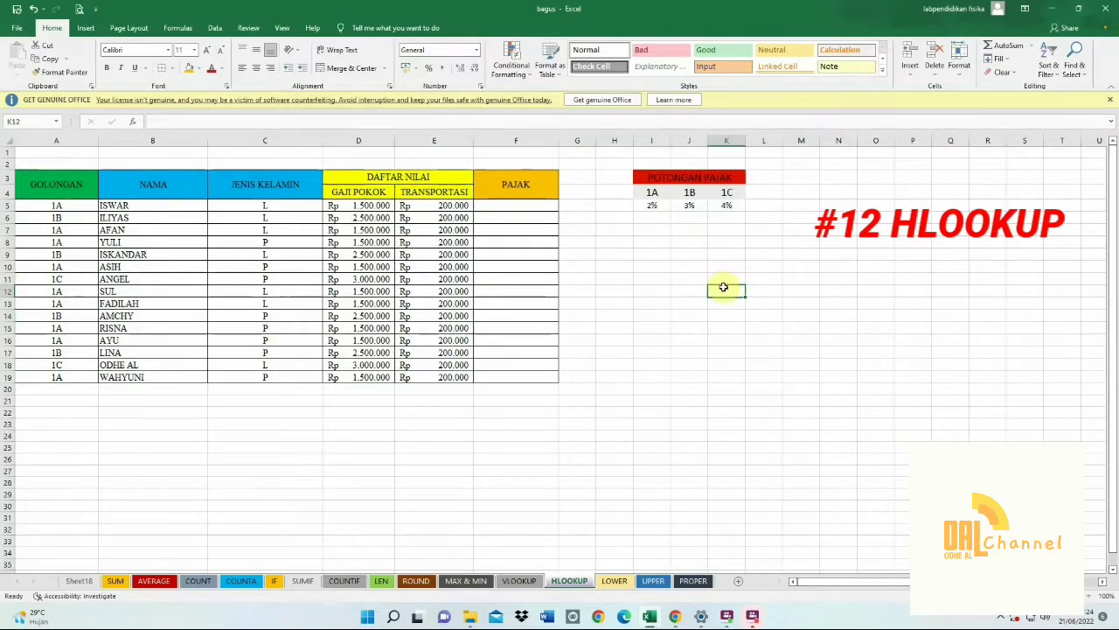
pyautogui.click(680, 180)
pyautogui.click(660, 192)
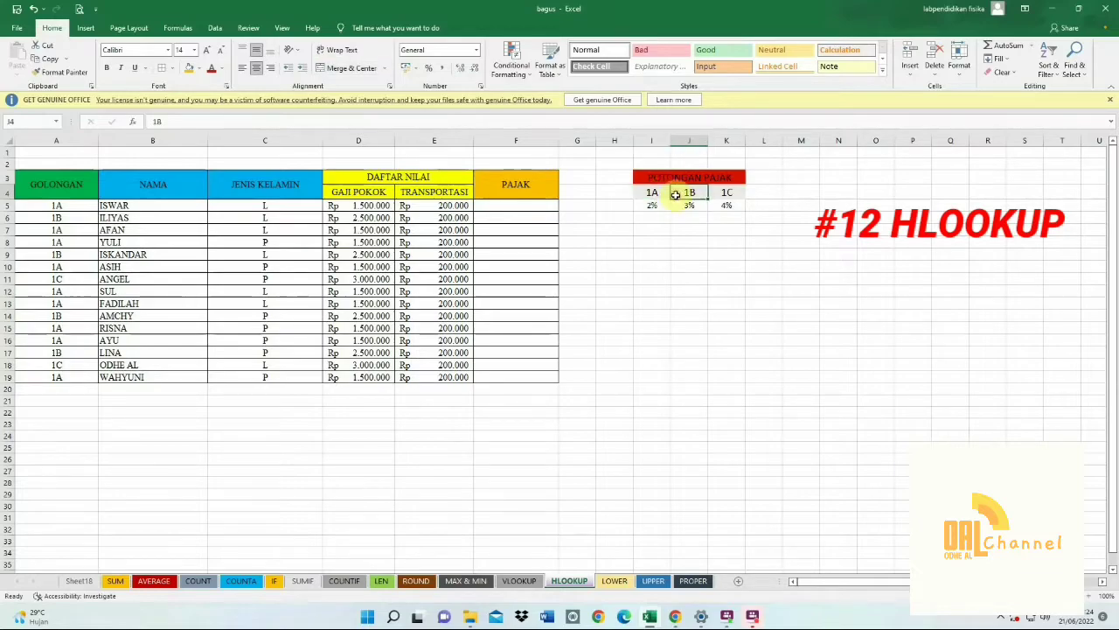
pyautogui.click(655, 206)
pyautogui.click(681, 203)
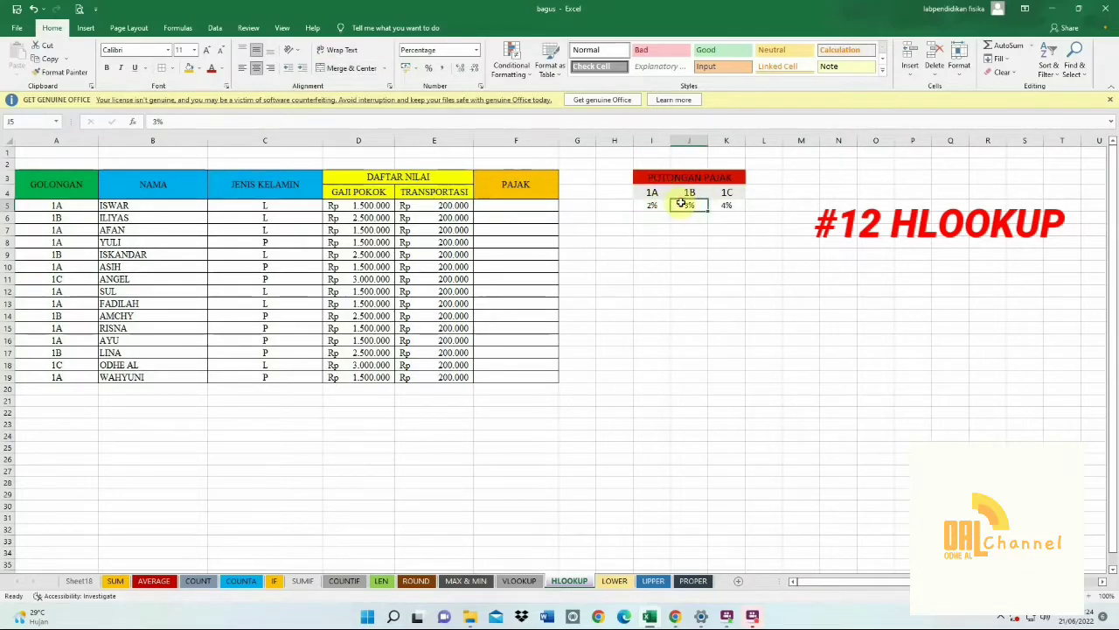
pyautogui.click(656, 208)
pyautogui.click(700, 206)
pyautogui.click(733, 206)
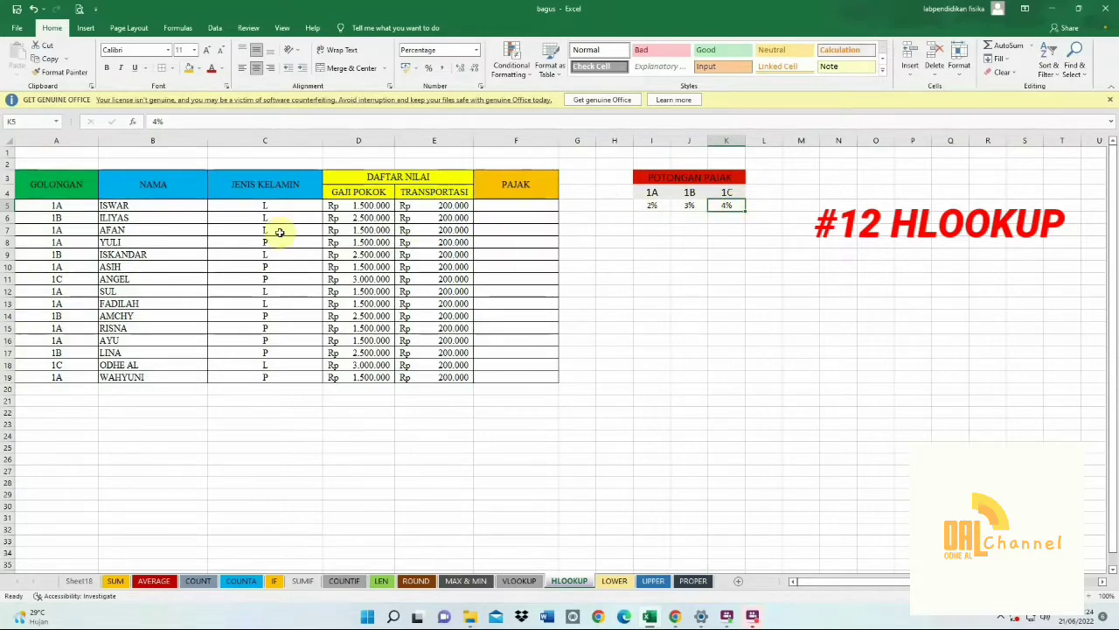
# Review the salary table's columns, from GOLONGAN, NAMA and JENIS KELAMIN through GAJI POKOK, TRANSPORTASI and PAJAK
pyautogui.click(524, 208)
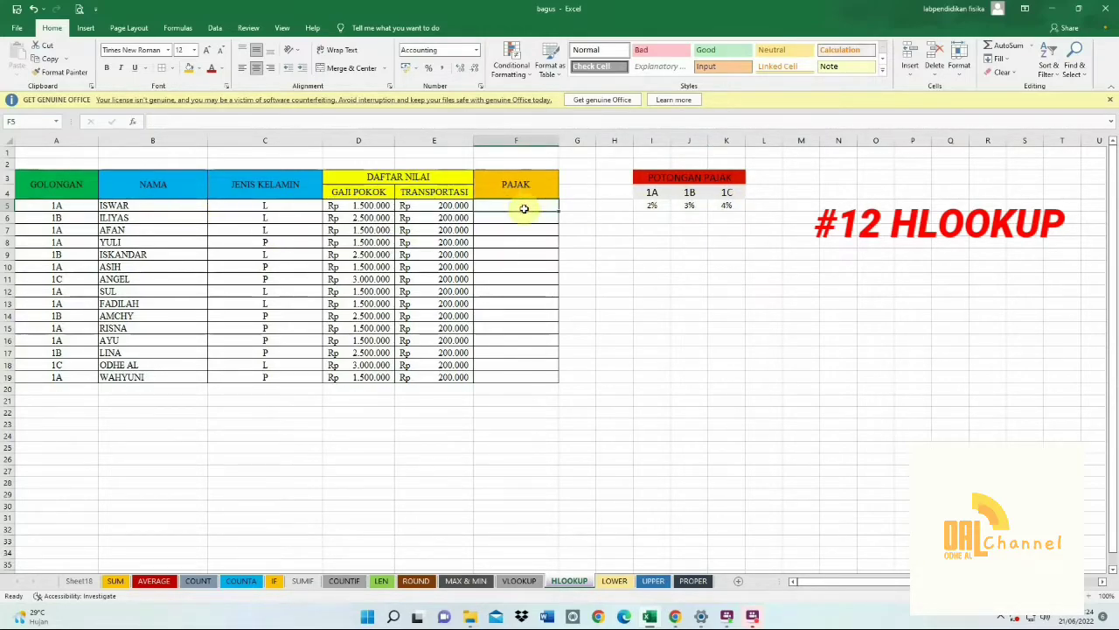
pyautogui.click(64, 185)
pyautogui.moveTo(116, 202); pyautogui.dragTo(145, 189)
pyautogui.click(261, 190)
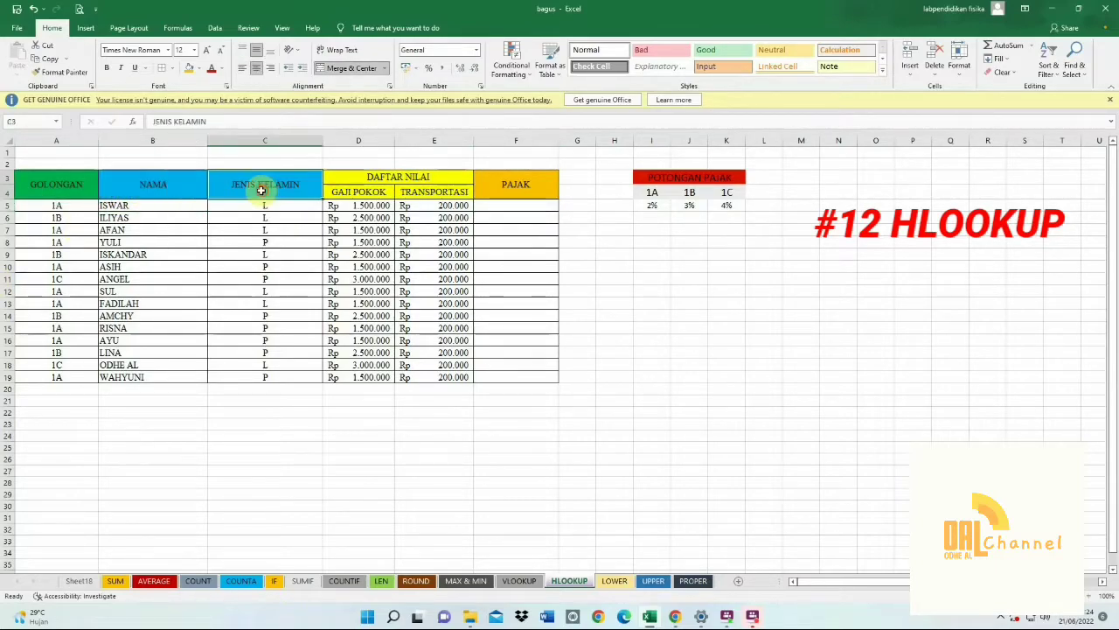
pyautogui.click(376, 190)
pyautogui.click(443, 202)
# Calculate the first PAJAK amount in F5 from the group's rate and base salary with =HLOOKUP(A5;I4:K5;2)*D5
pyautogui.click(489, 208)
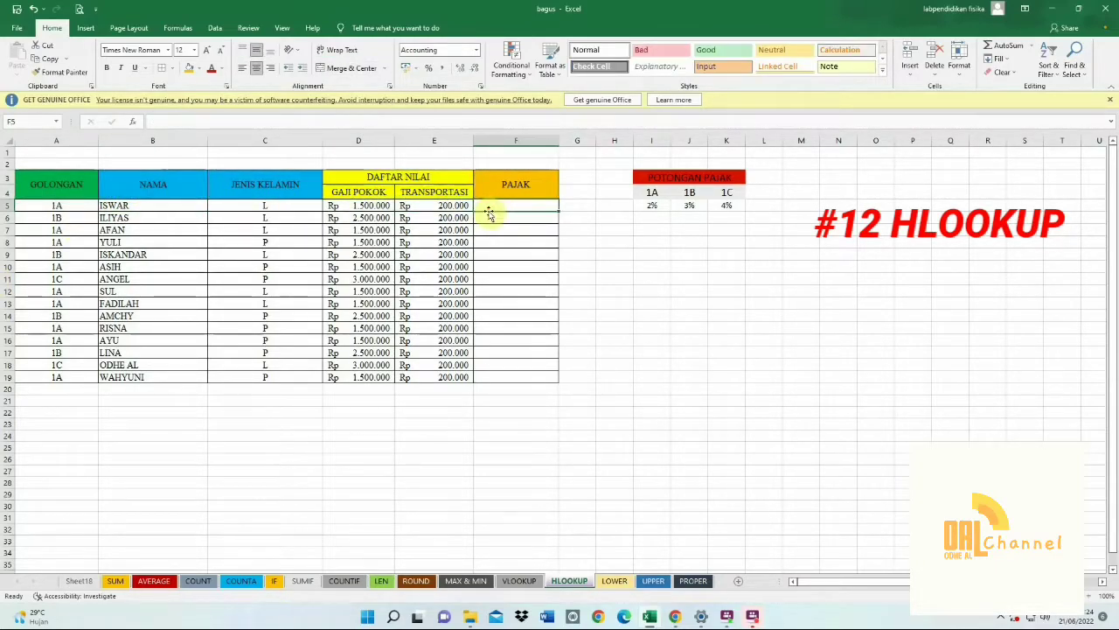
pyautogui.write('=')
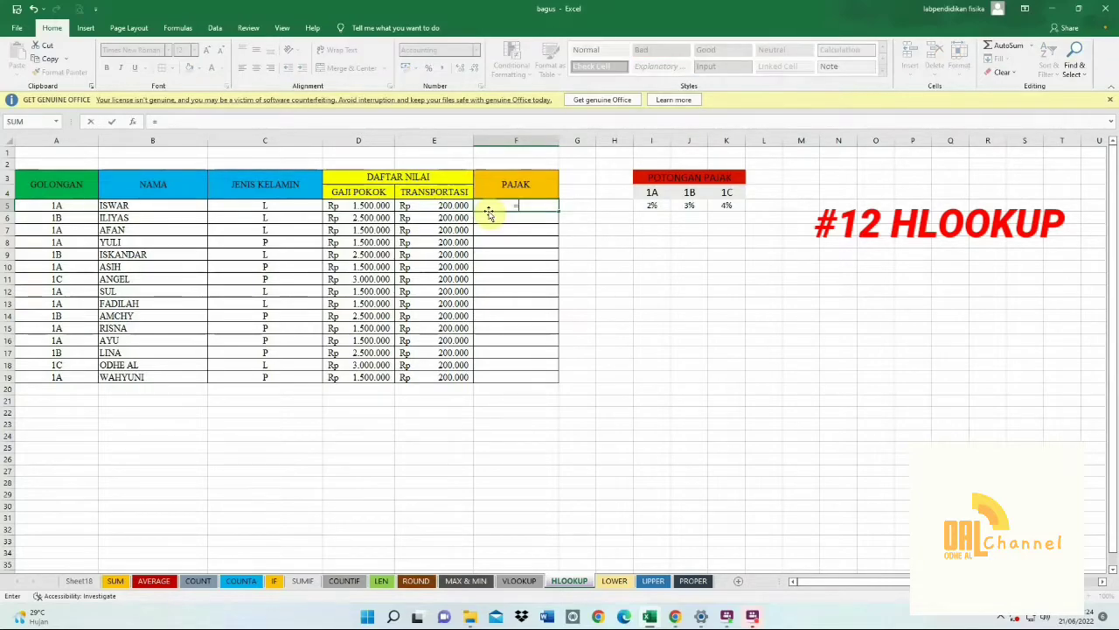
pyautogui.write('H')
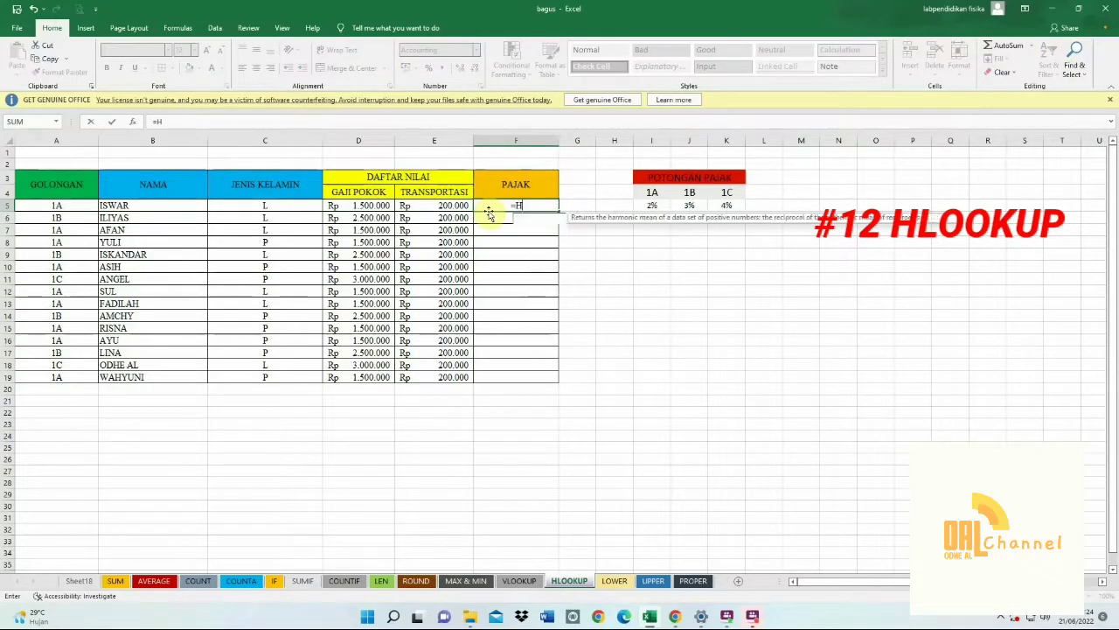
pyautogui.write('LOOKU')
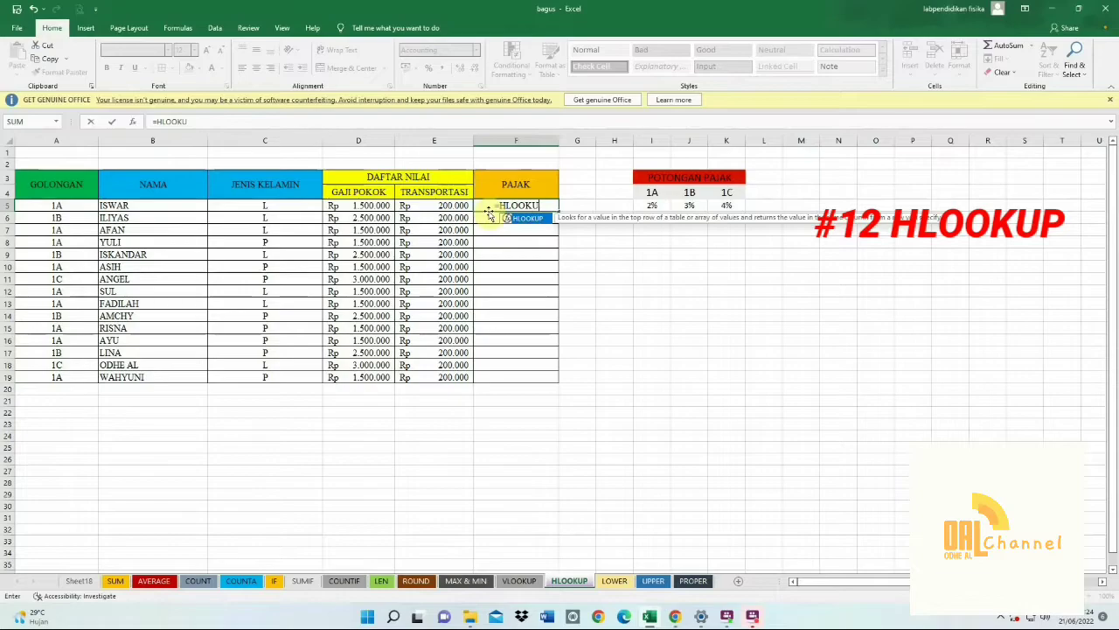
pyautogui.write('P(')
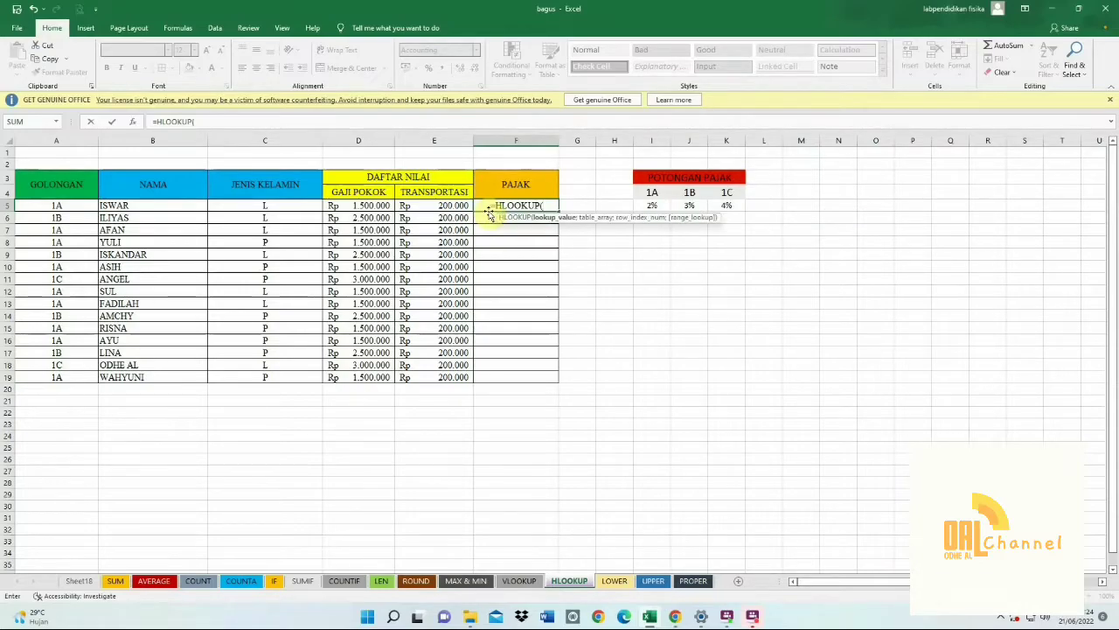
pyautogui.click(59, 207)
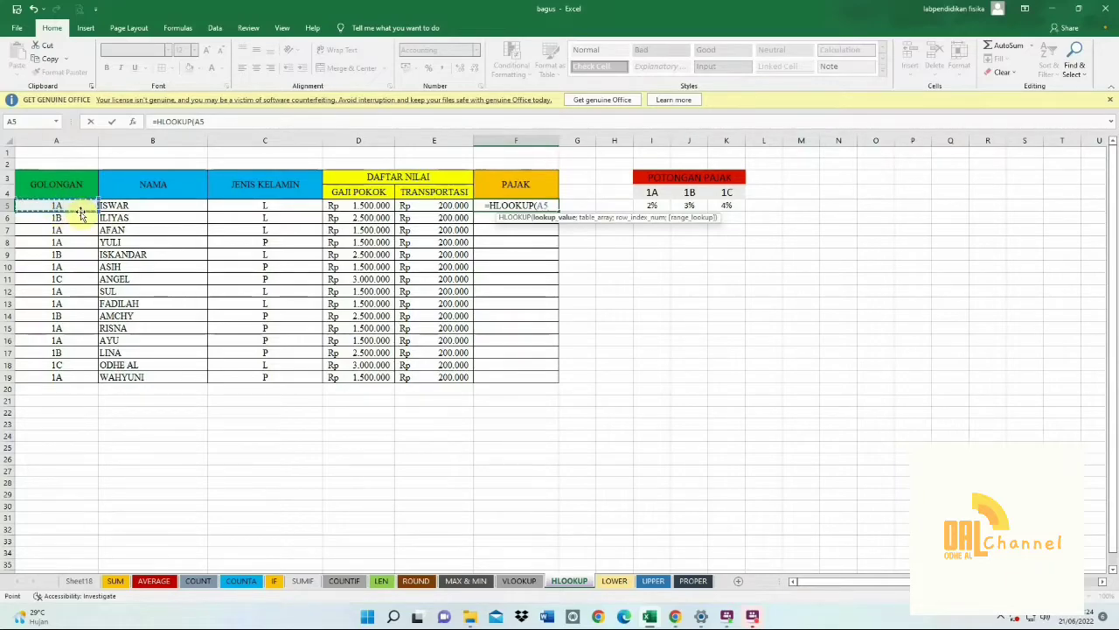
pyautogui.write(';')
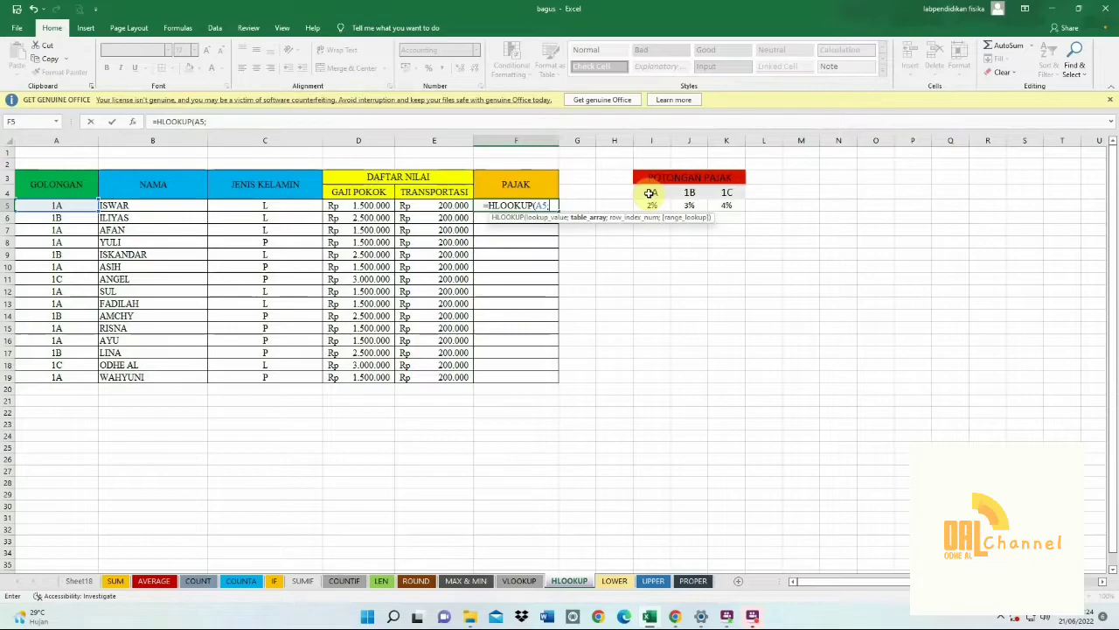
pyautogui.moveTo(651, 193); pyautogui.dragTo(729, 213)
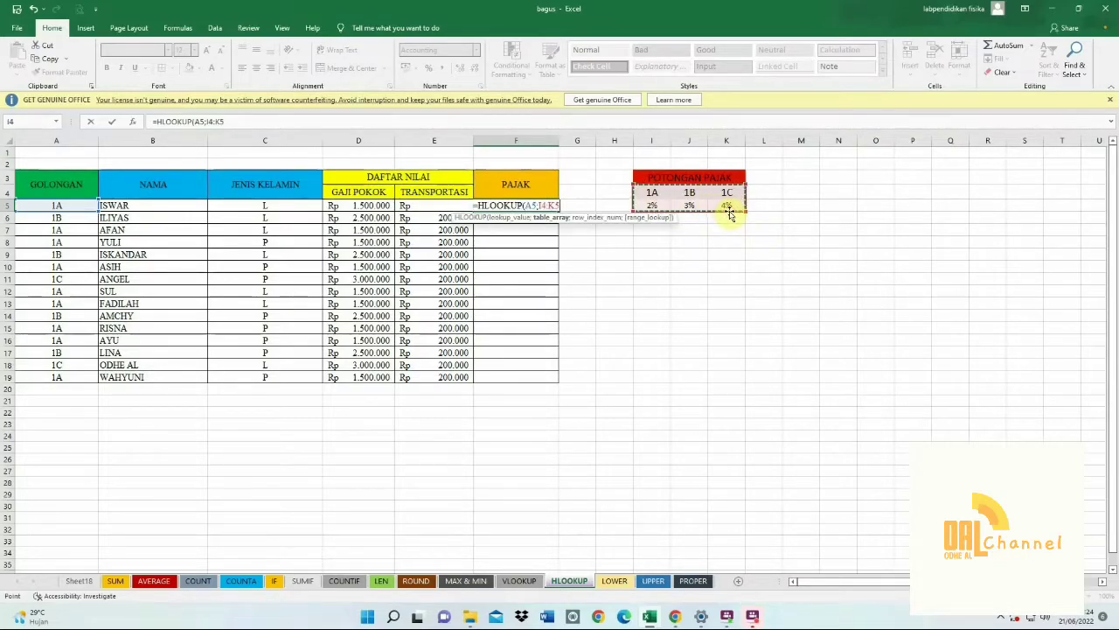
pyautogui.write(';')
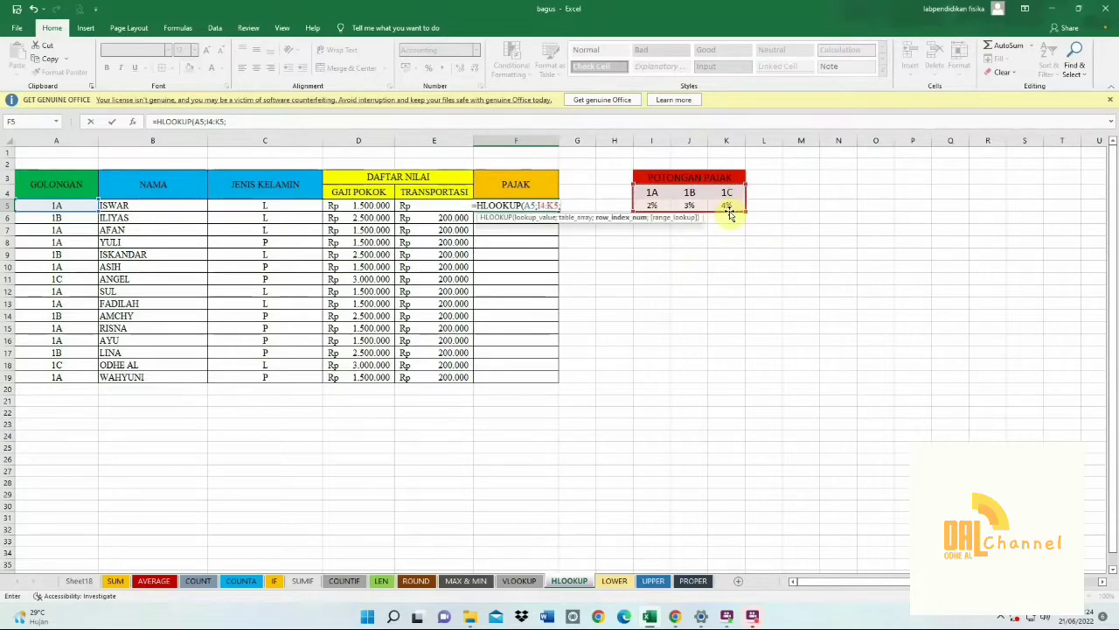
pyautogui.write('2')
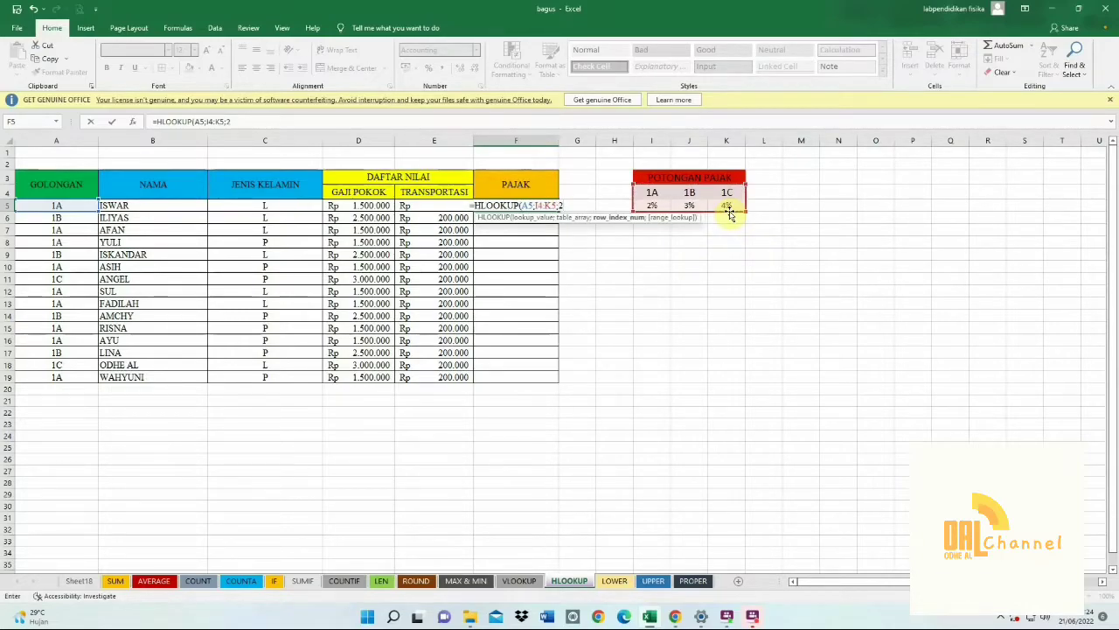
pyautogui.write(')')
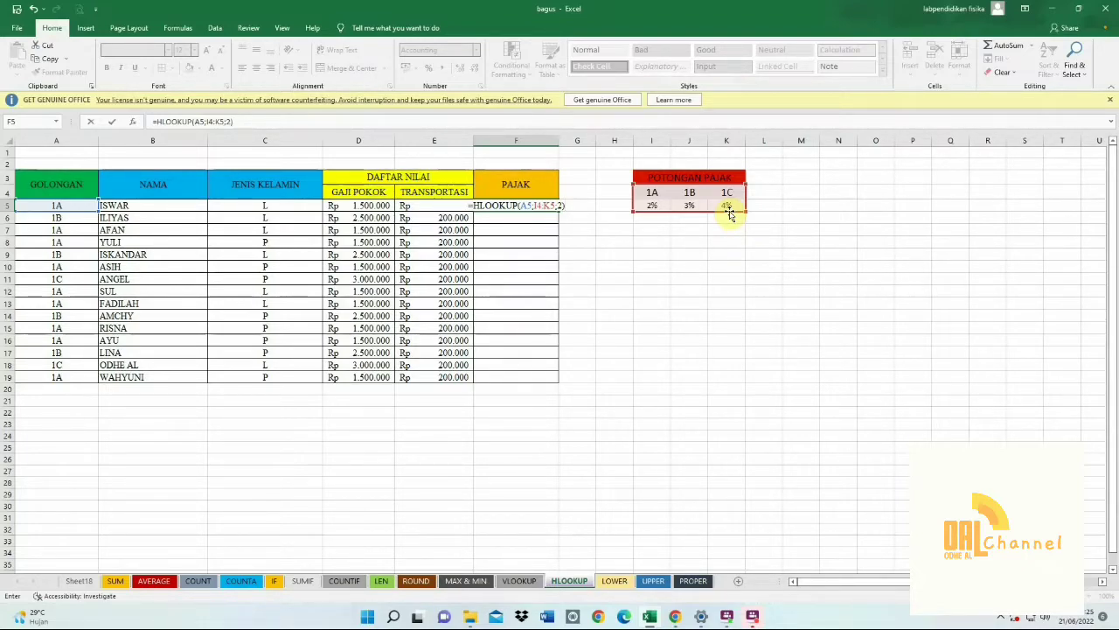
pyautogui.write('*')
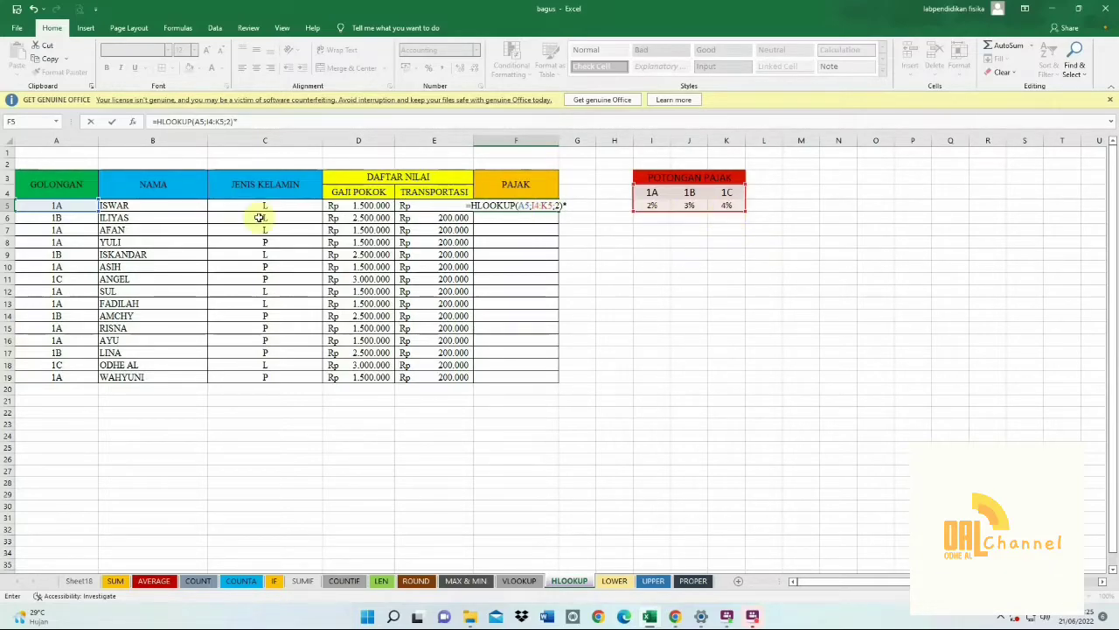
pyautogui.click(356, 207)
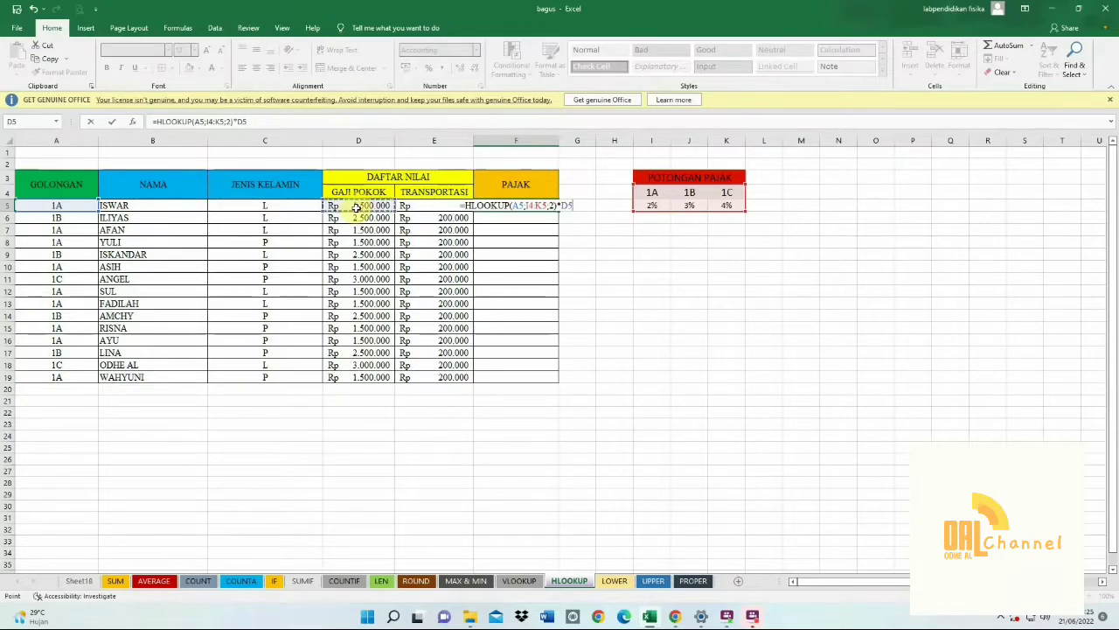
pyautogui.press('Return')
# Fill the relative-reference PAJAK formula from F5 down to F19
pyautogui.click(512, 210)
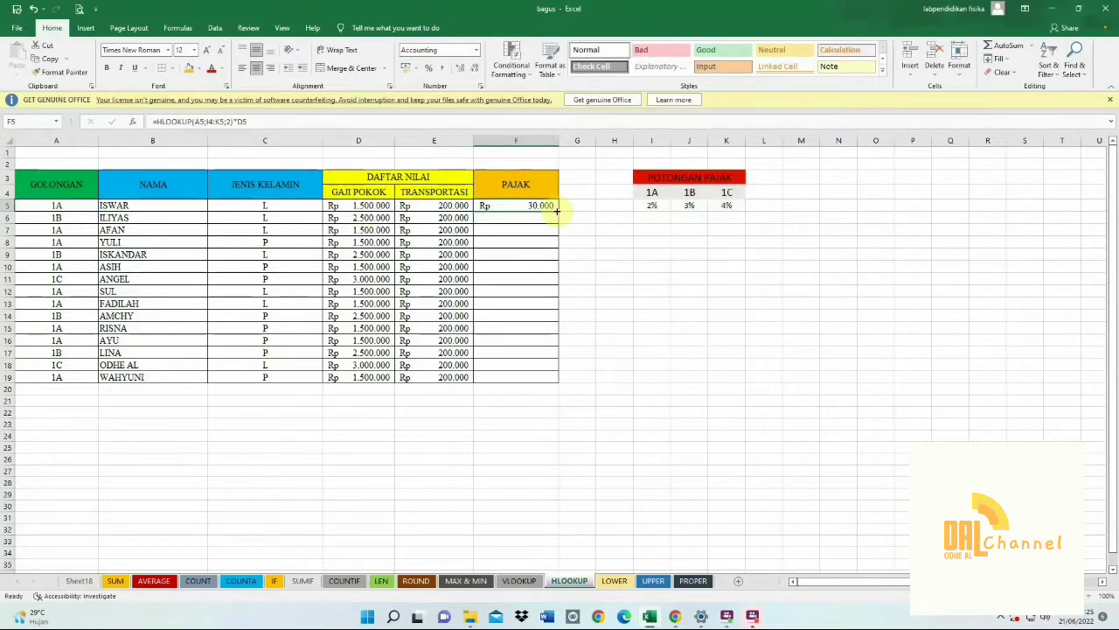
pyautogui.moveTo(556, 211); pyautogui.dragTo(556, 212)
pyautogui.moveTo(554, 333); pyautogui.dragTo(560, 381)
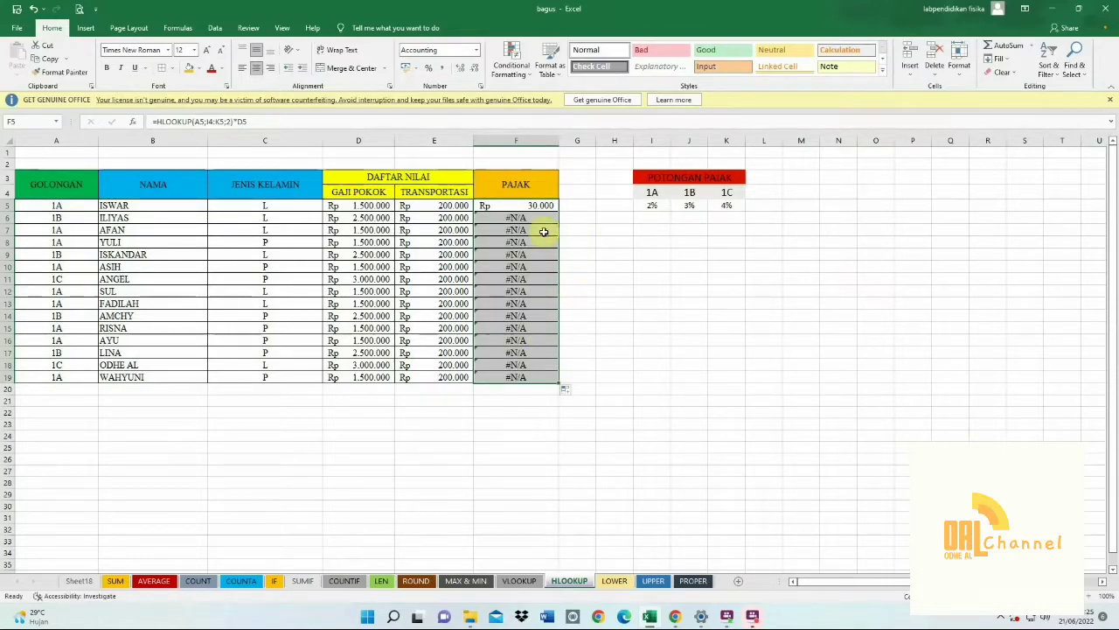
# Make the lookup table reference absolute in the F5 PAJAK formula, giving =HLOOKUP(A5;$I$4:$K$5;2)*D5
pyautogui.click(520, 217)
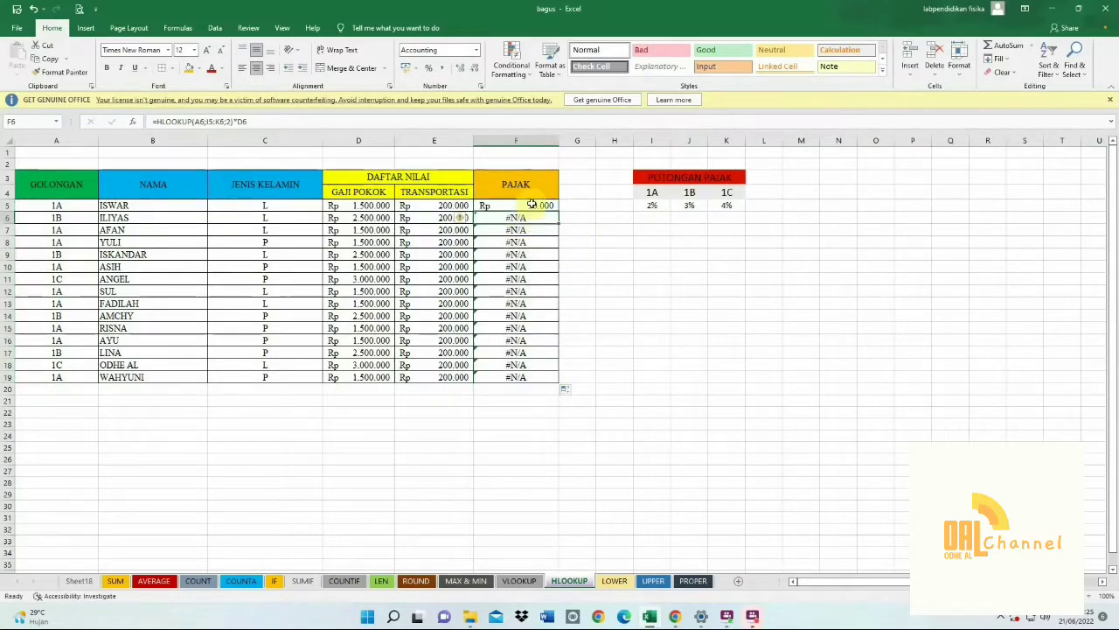
pyautogui.moveTo(530, 215)
pyautogui.mouseDown()
pyautogui.moveTo(552, 371)
pyautogui.moveTo(526, 208)
pyautogui.mouseUp()
pyautogui.doubleClick(526, 208)
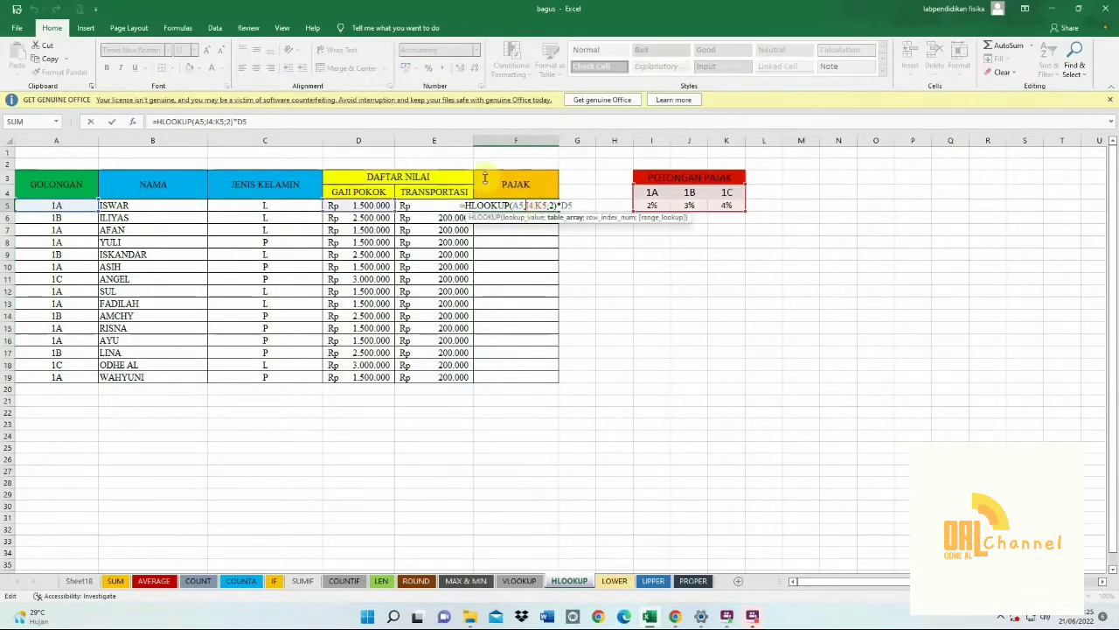
pyautogui.click(208, 122)
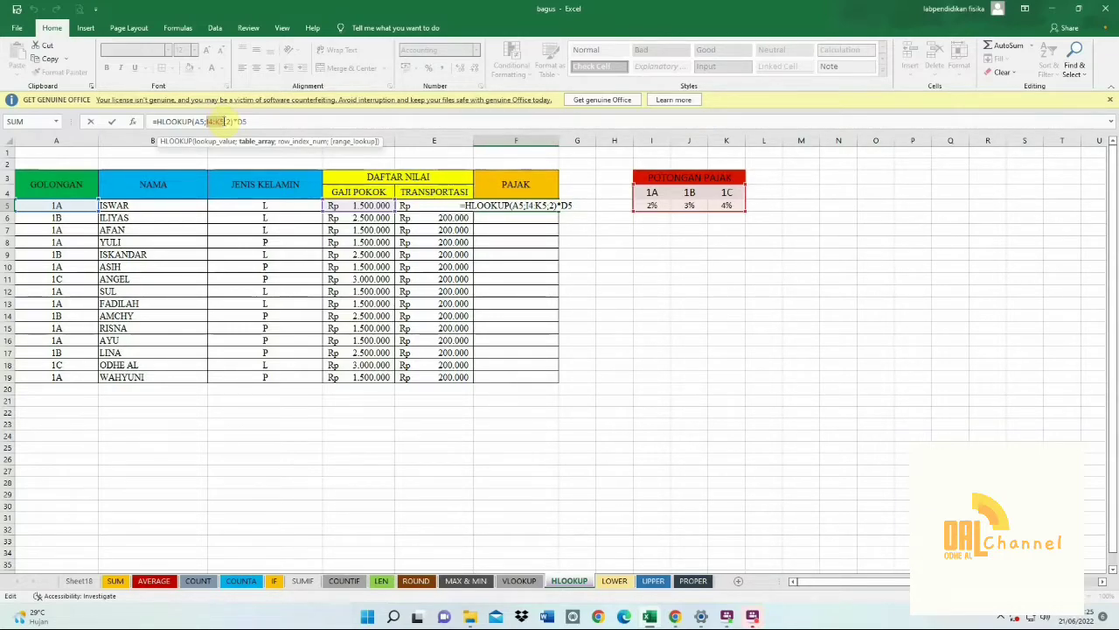
pyautogui.press('F4')
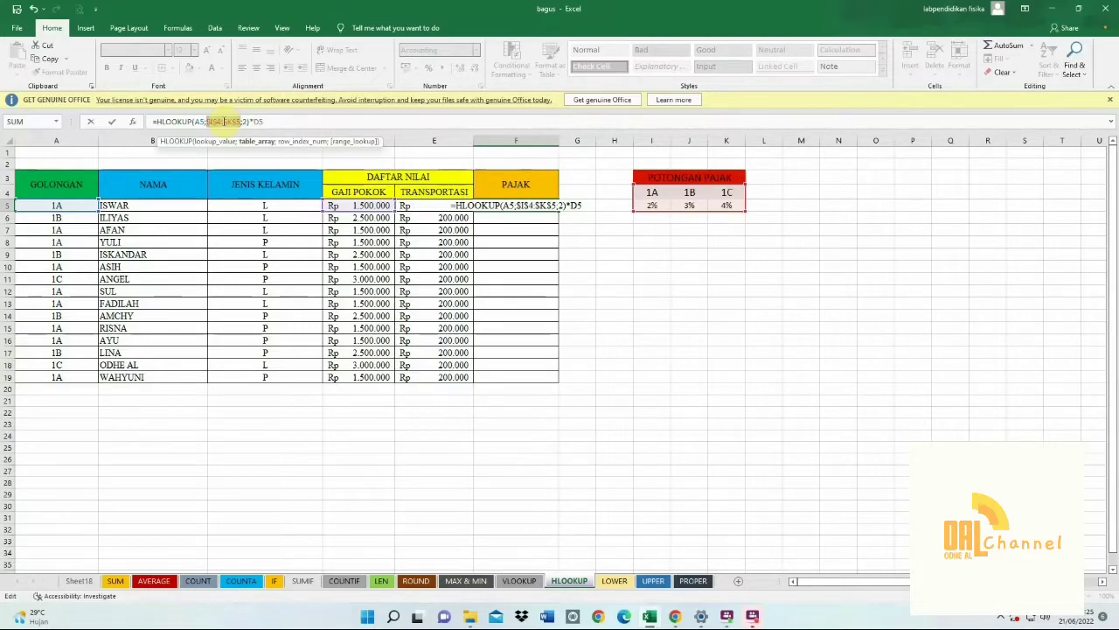
pyautogui.press('Return')
# Fill the corrected PAJAK formula from F5 down to F19 and check the copied formula in F9
pyautogui.click(512, 204)
pyautogui.moveTo(559, 215); pyautogui.dragTo(559, 380)
pyautogui.click(603, 291)
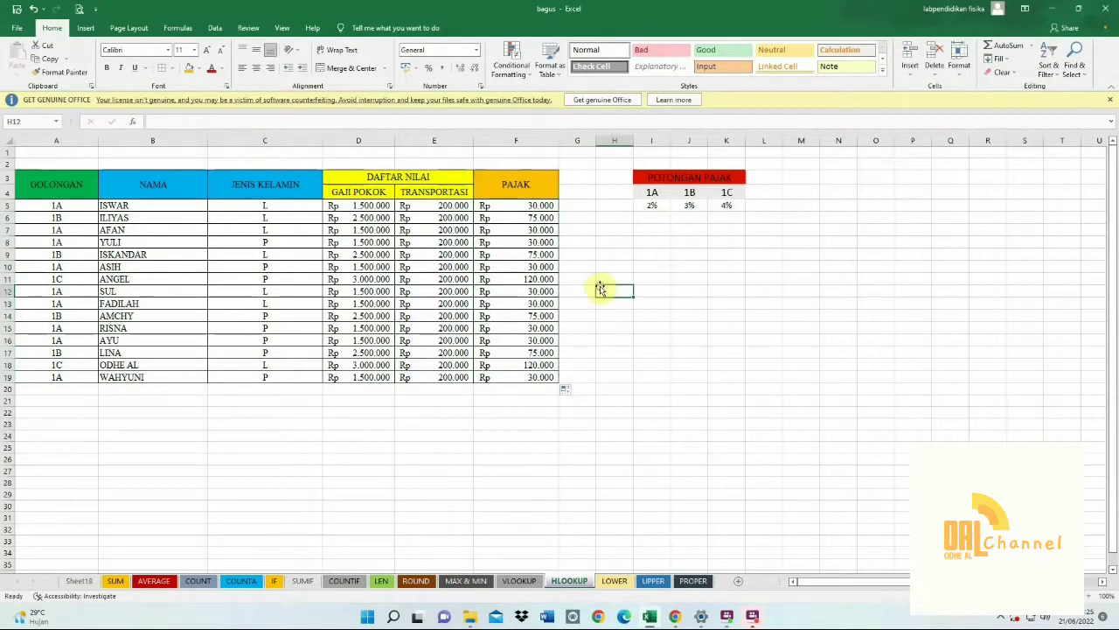
pyautogui.click(503, 297)
pyautogui.click(496, 255)
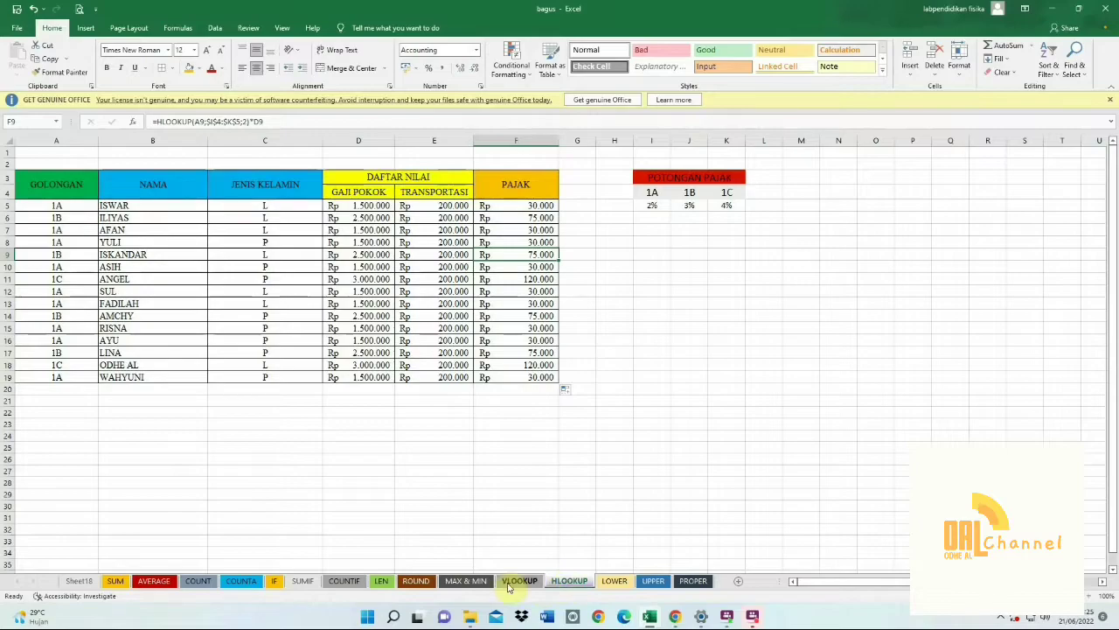
# On the LOWER sheet, convert the sentence in E6 to all lowercase in H12 with =LOWER(E6)
pyautogui.click(614, 580)
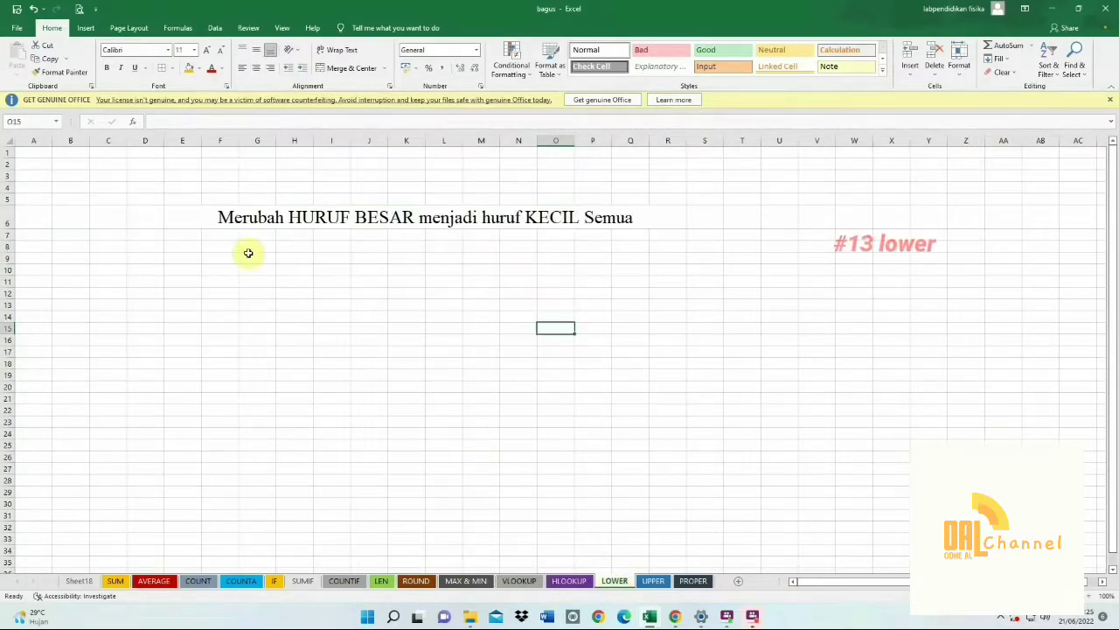
pyautogui.click(259, 281)
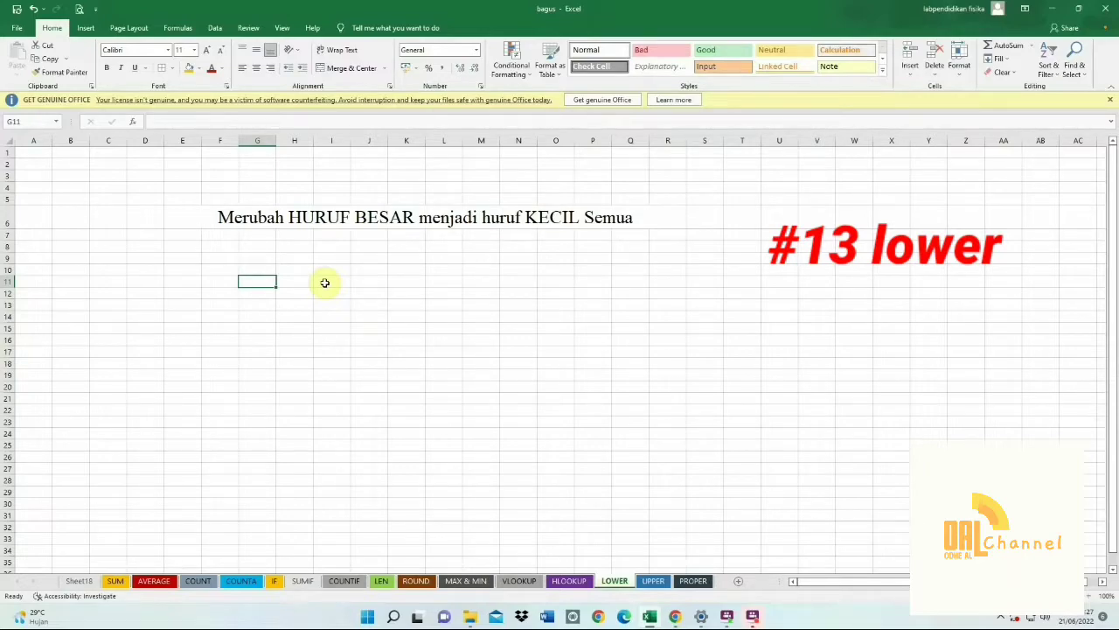
pyautogui.click(306, 293)
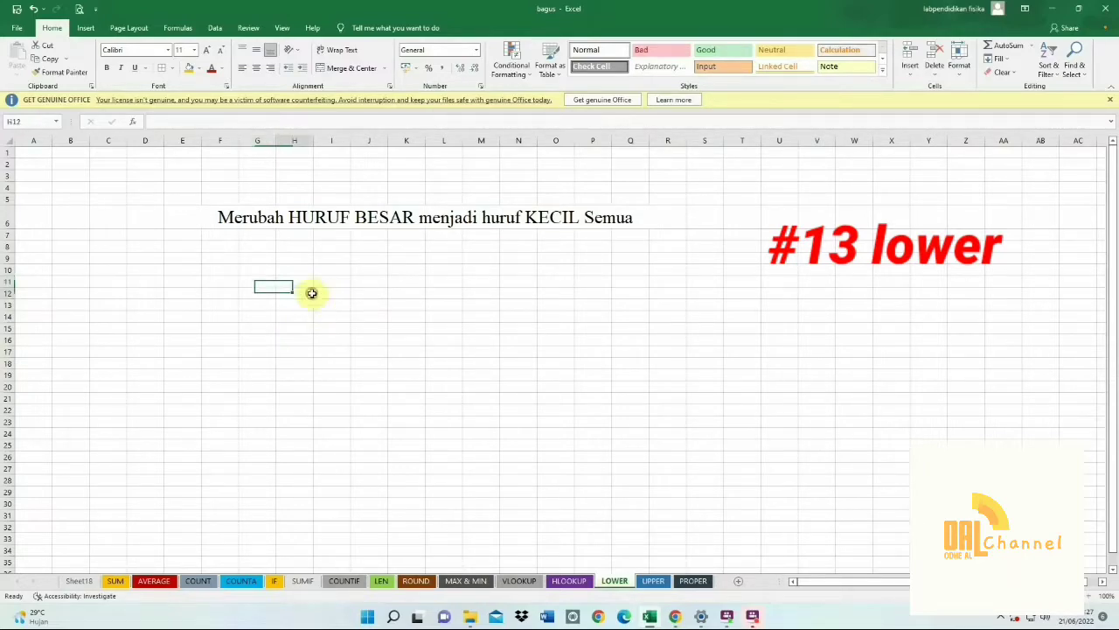
pyautogui.click(241, 224)
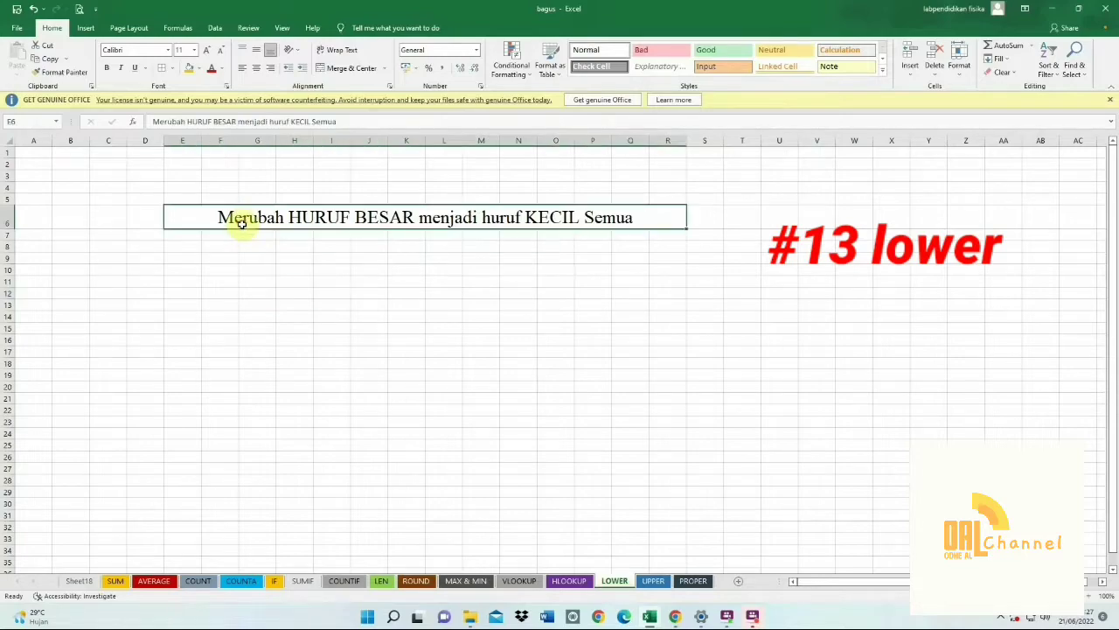
pyautogui.click(224, 292)
pyautogui.click(301, 295)
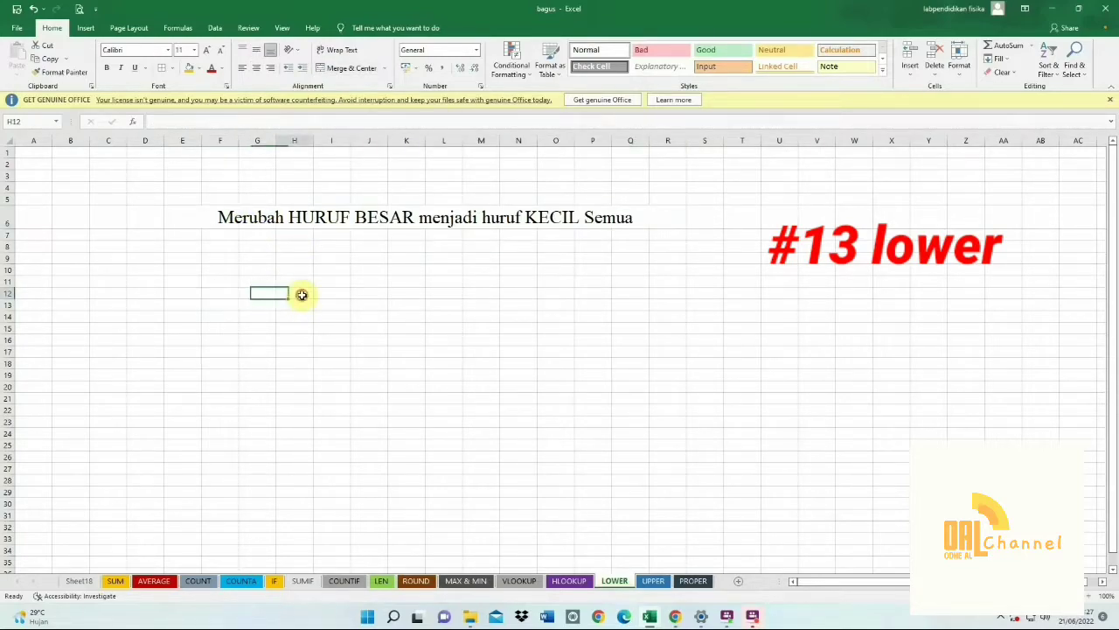
pyautogui.write('=LOWER')
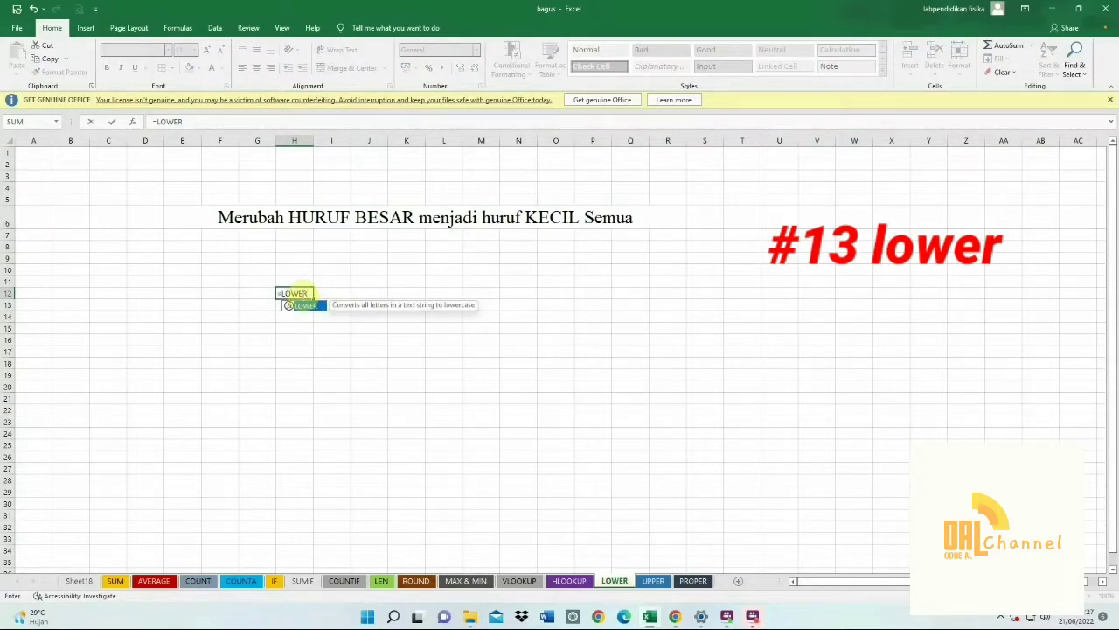
pyautogui.write('(')
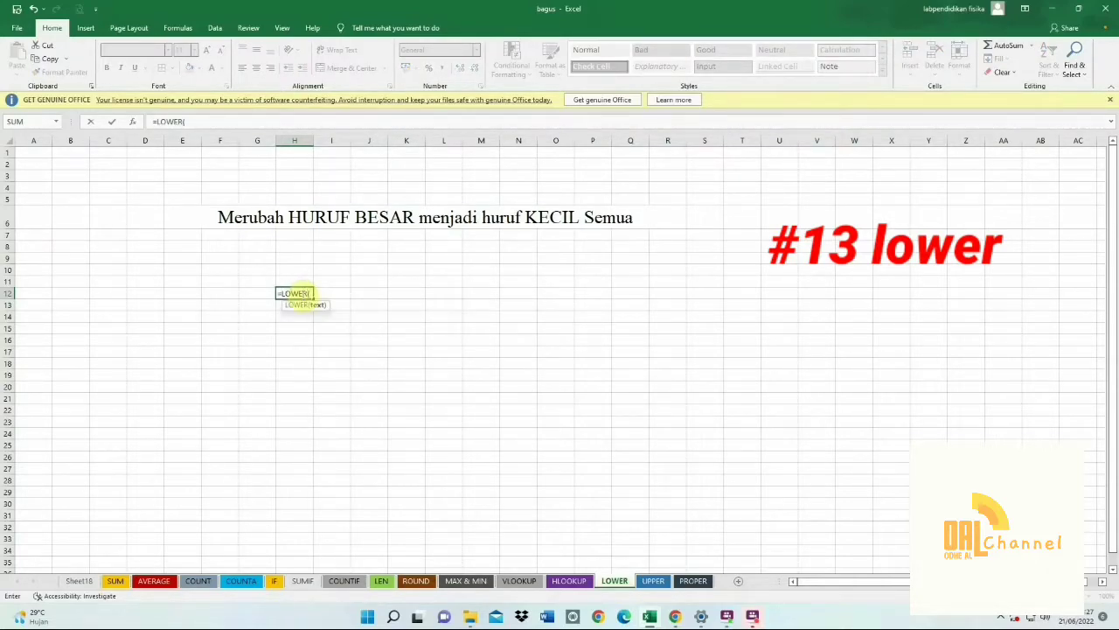
pyautogui.click(230, 225)
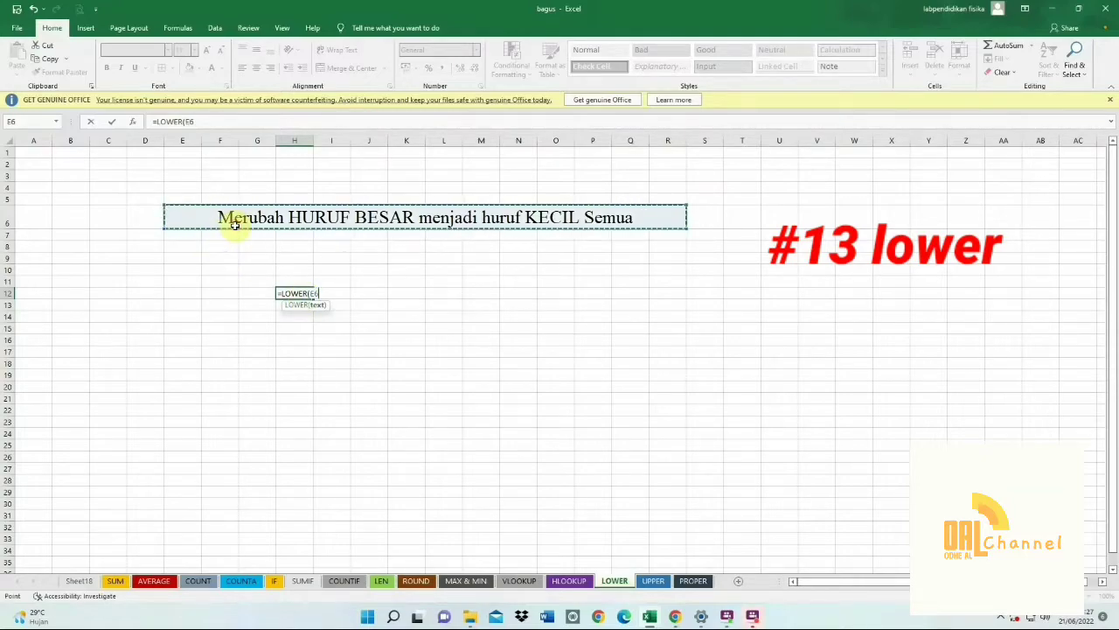
pyautogui.press('Return')
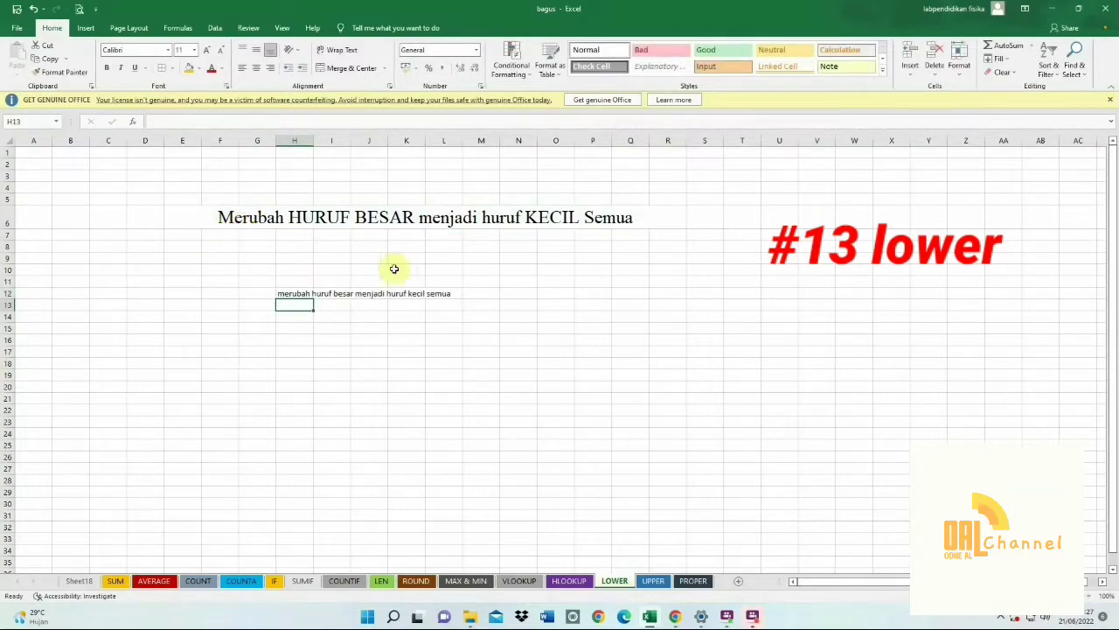
pyautogui.click(418, 294)
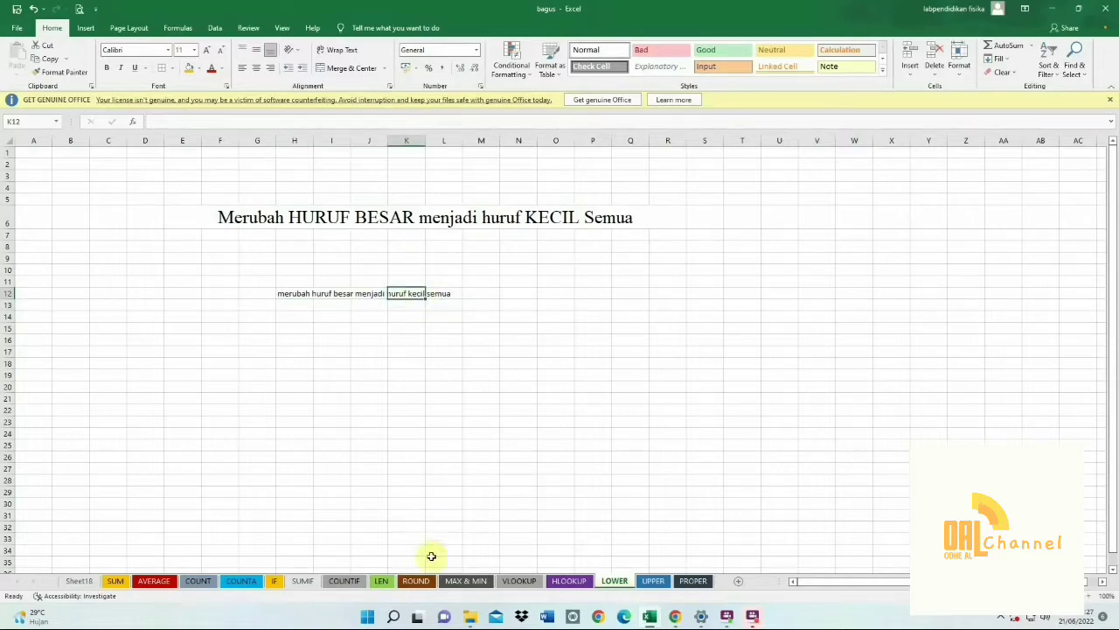
# On the UPPER sheet, convert the sentence in row 7 to all capitals in I13 with the UPPER function
pyautogui.click(654, 581)
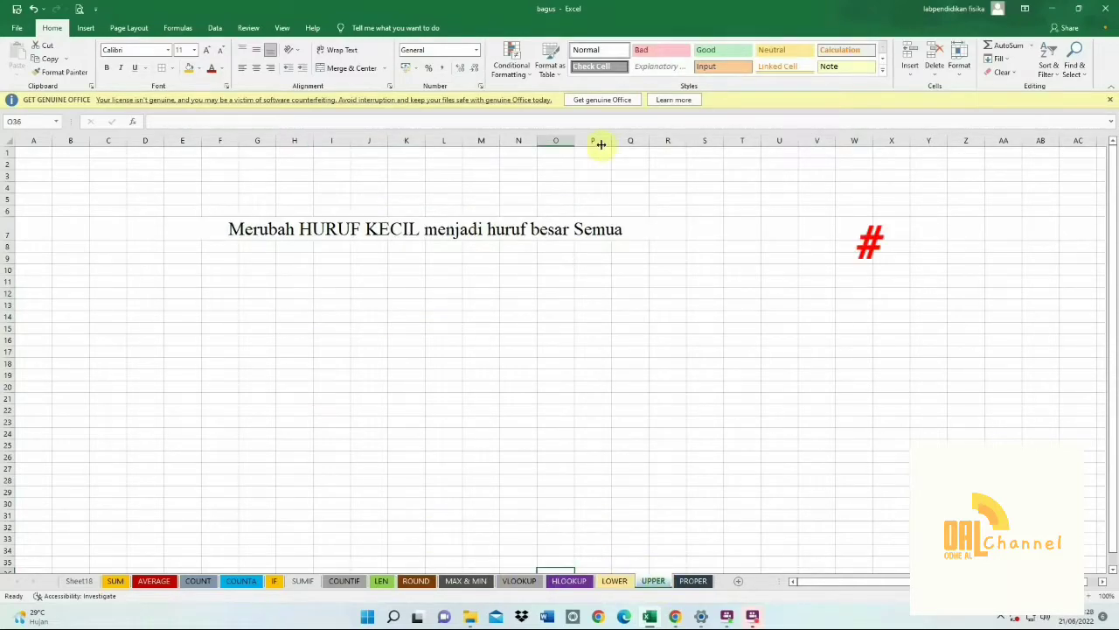
pyautogui.click(336, 304)
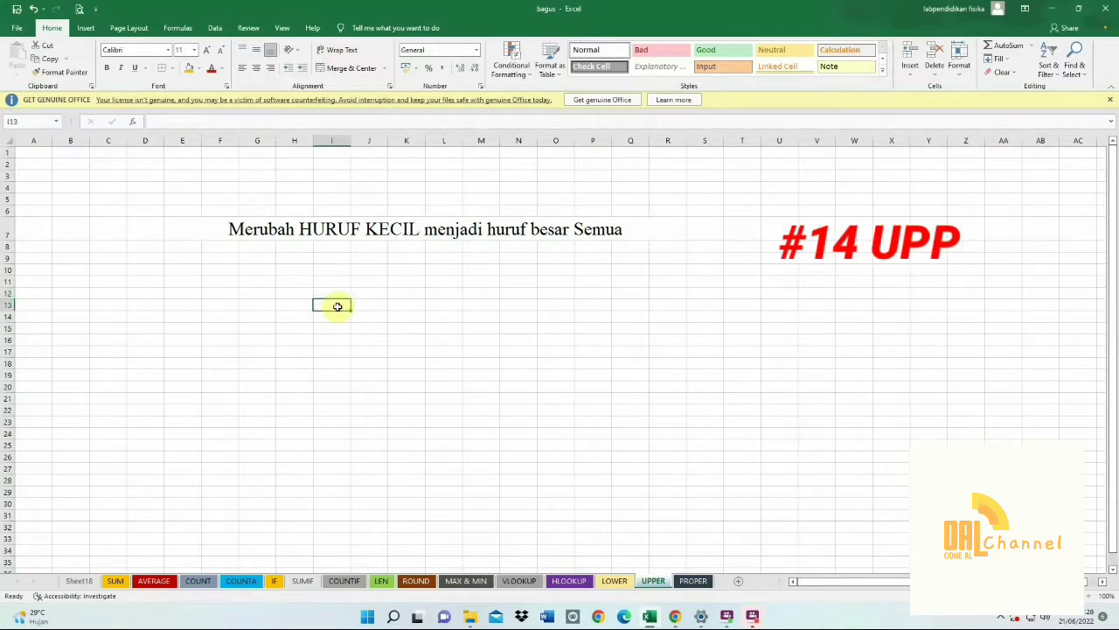
pyautogui.write('=UPPER')
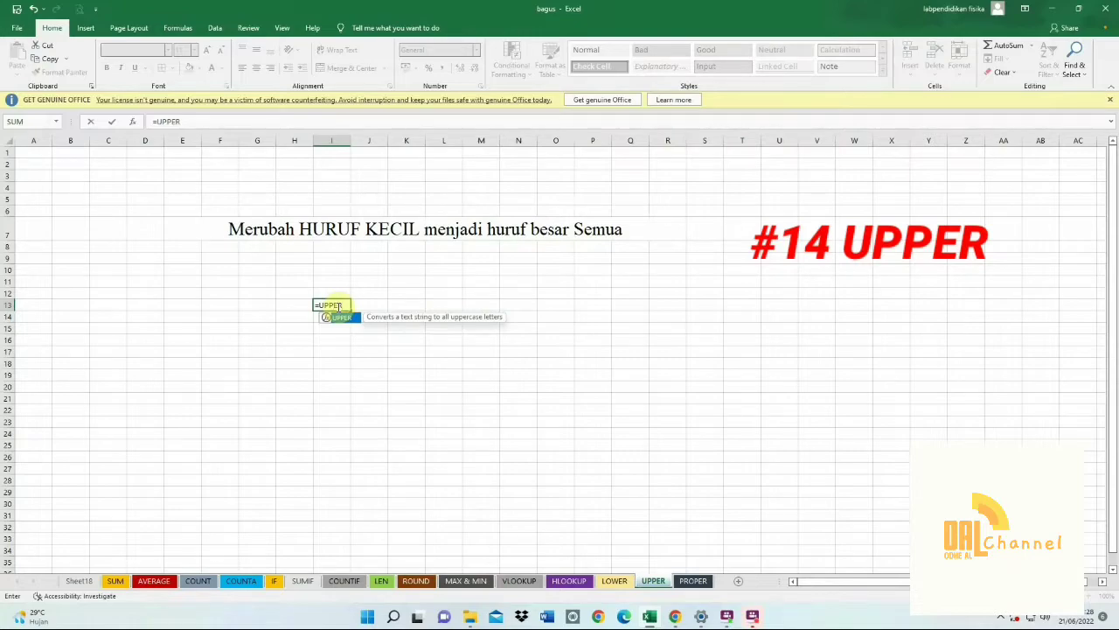
pyautogui.write('(')
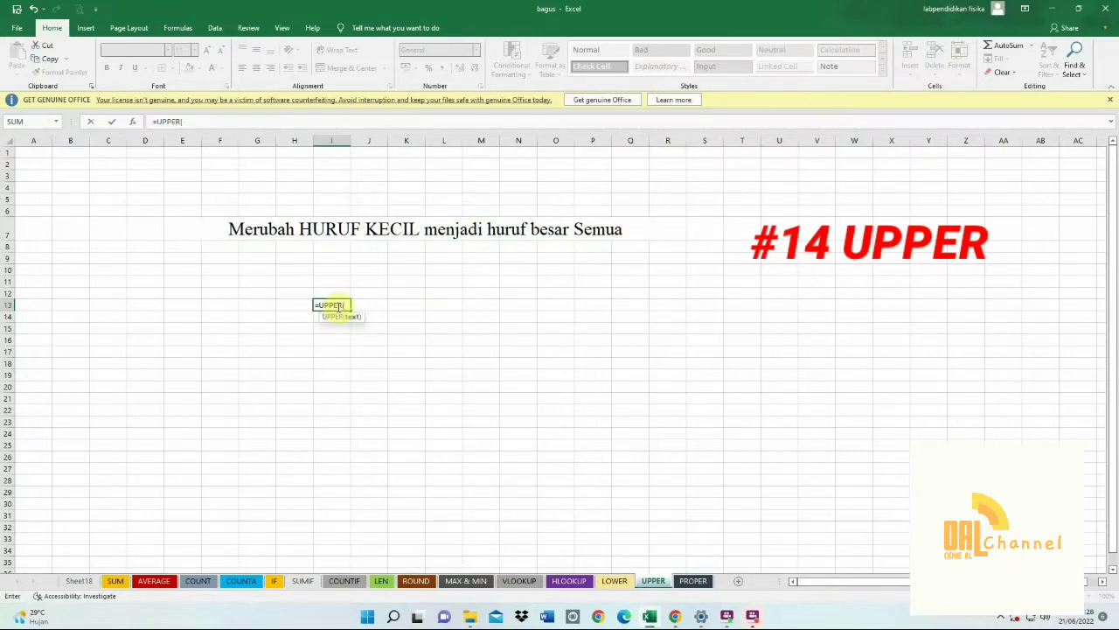
pyautogui.click(362, 231)
pyautogui.press('Return')
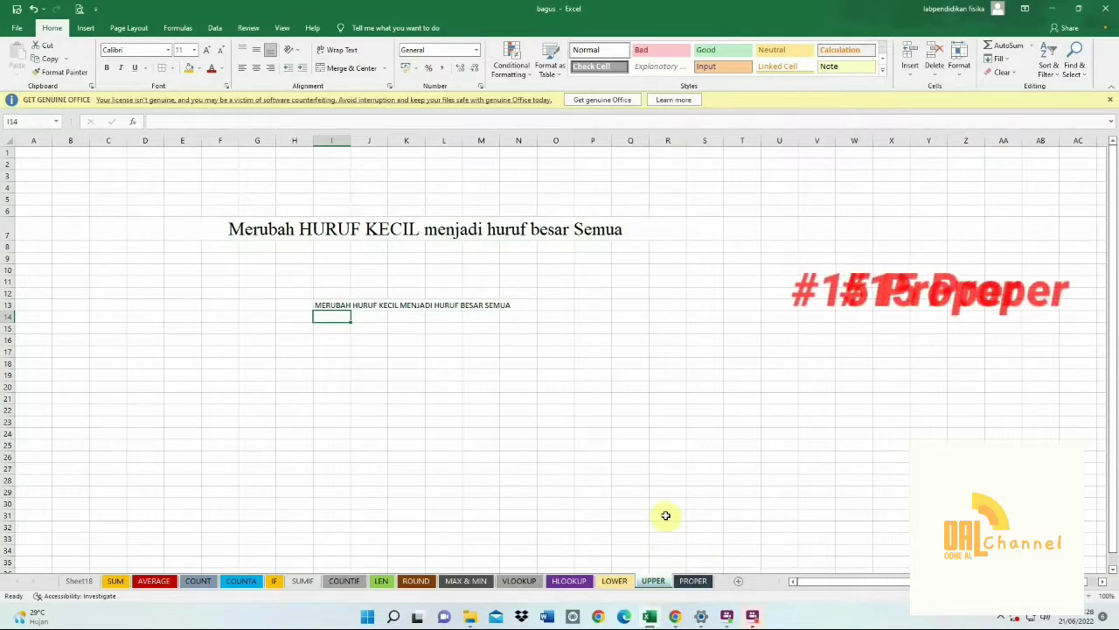
# On the PROPER sheet, capitalize the first letter of each word of the G8 sentence in J14 with =PROPER(G8)
pyautogui.click(693, 581)
pyautogui.click(375, 322)
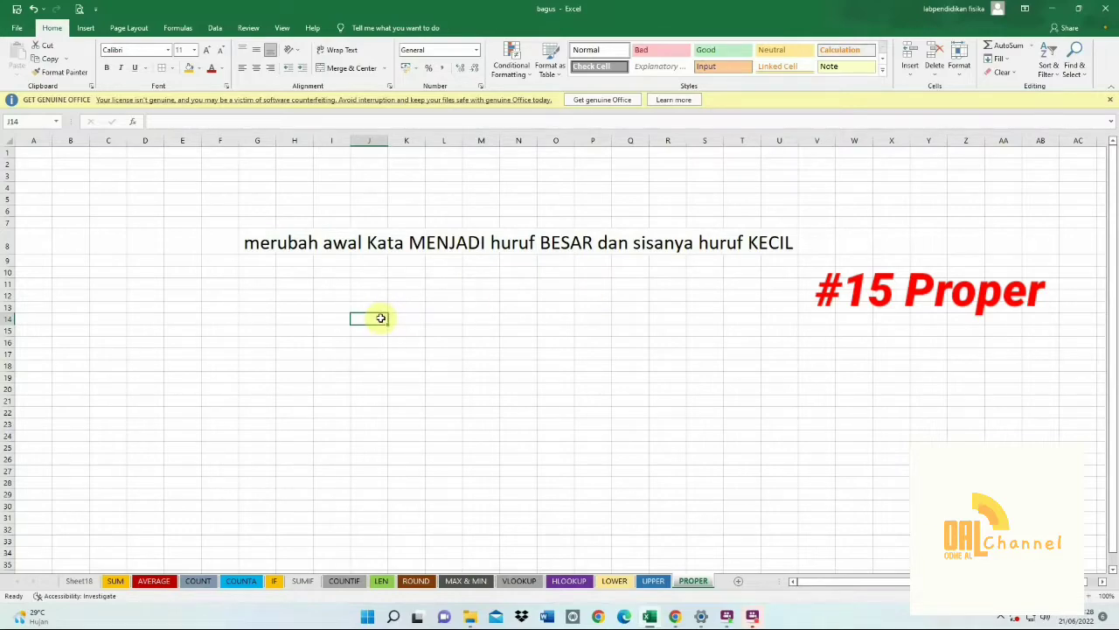
pyautogui.write('=')
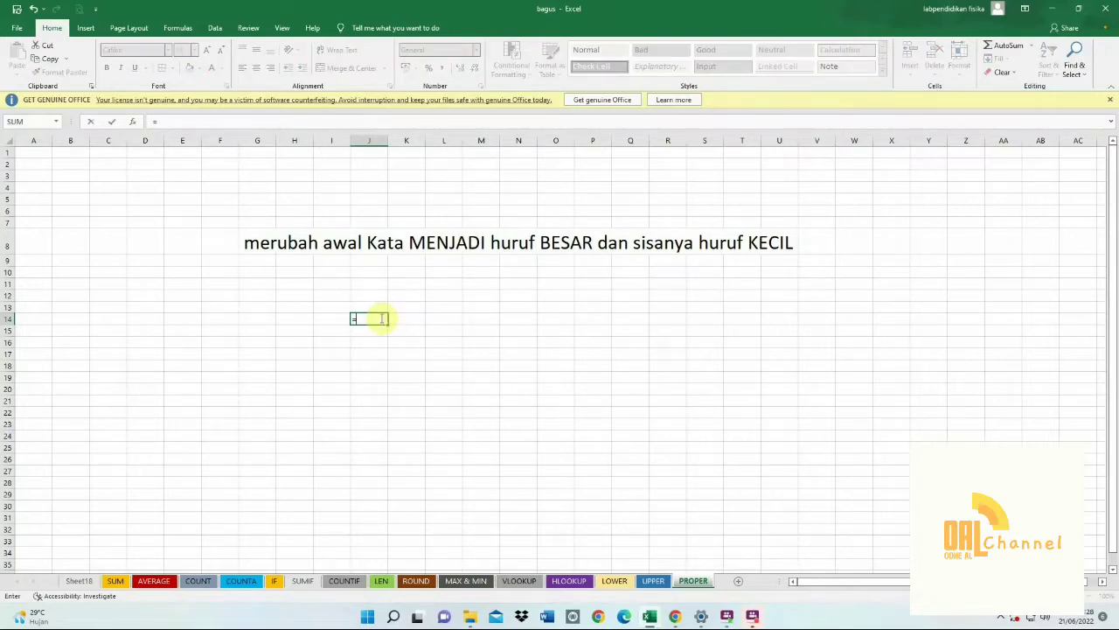
pyautogui.write('PROPR')
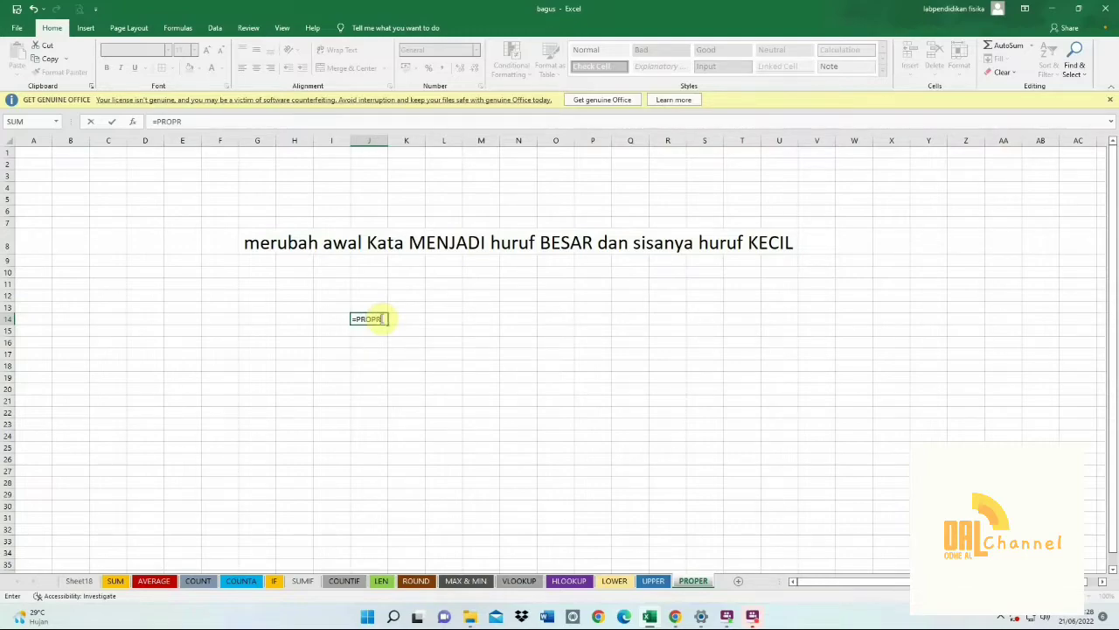
pyautogui.press('BackSpace')
pyautogui.write('ER(')
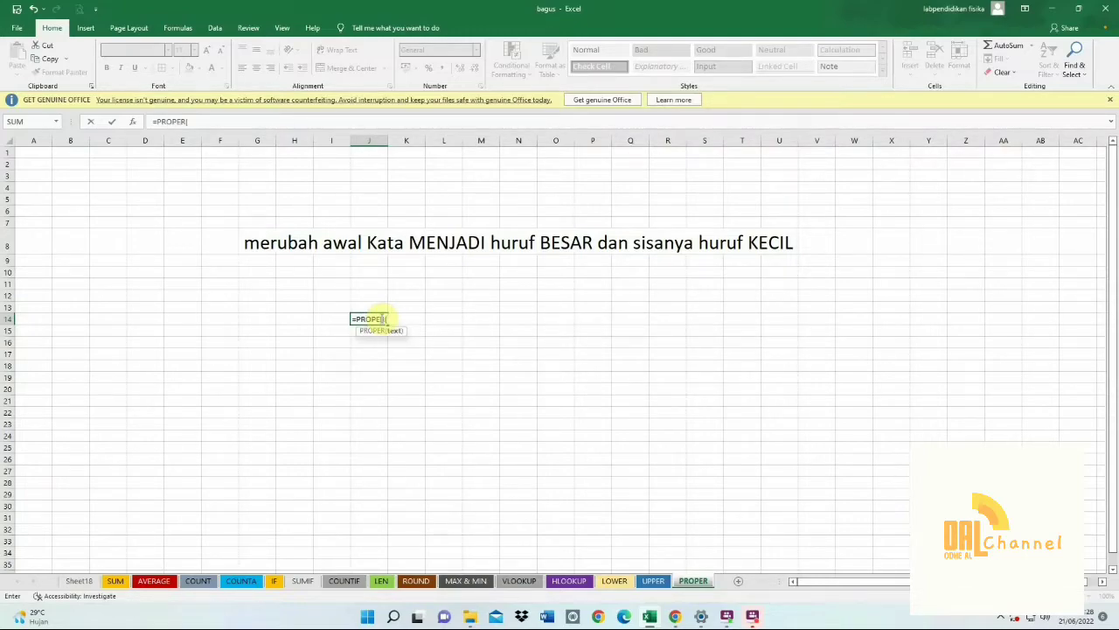
pyautogui.click(419, 238)
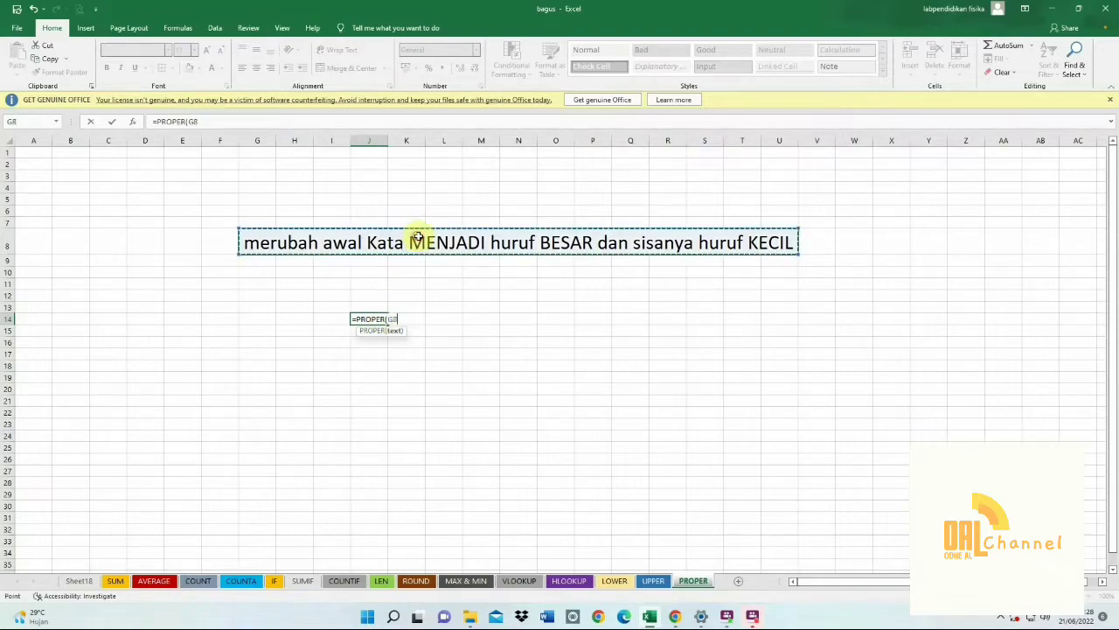
pyautogui.press('Return')
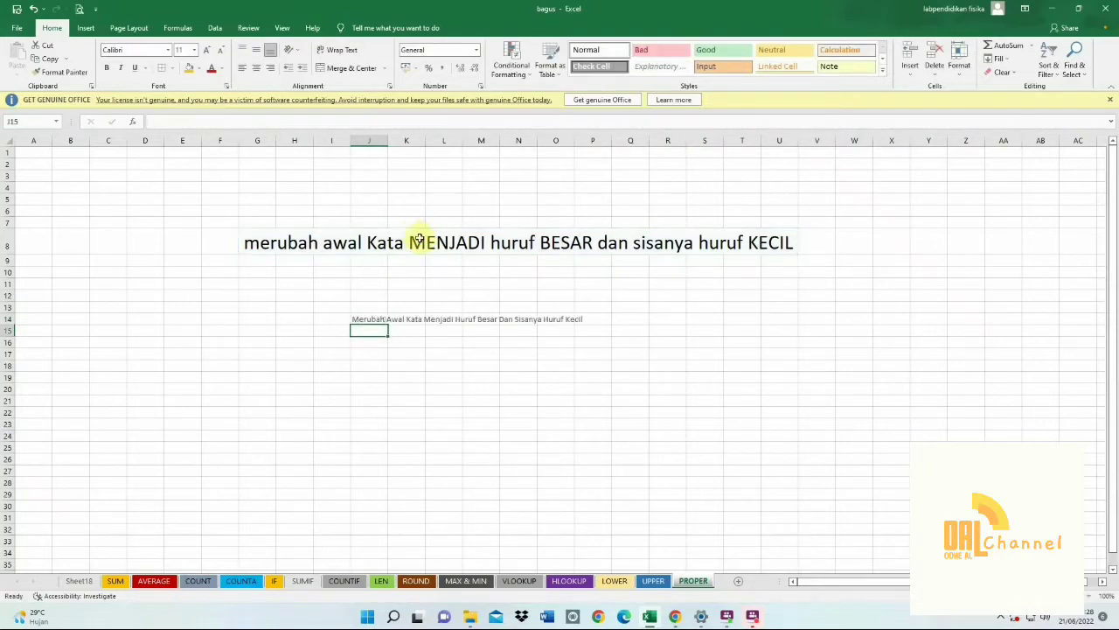
pyautogui.click(446, 323)
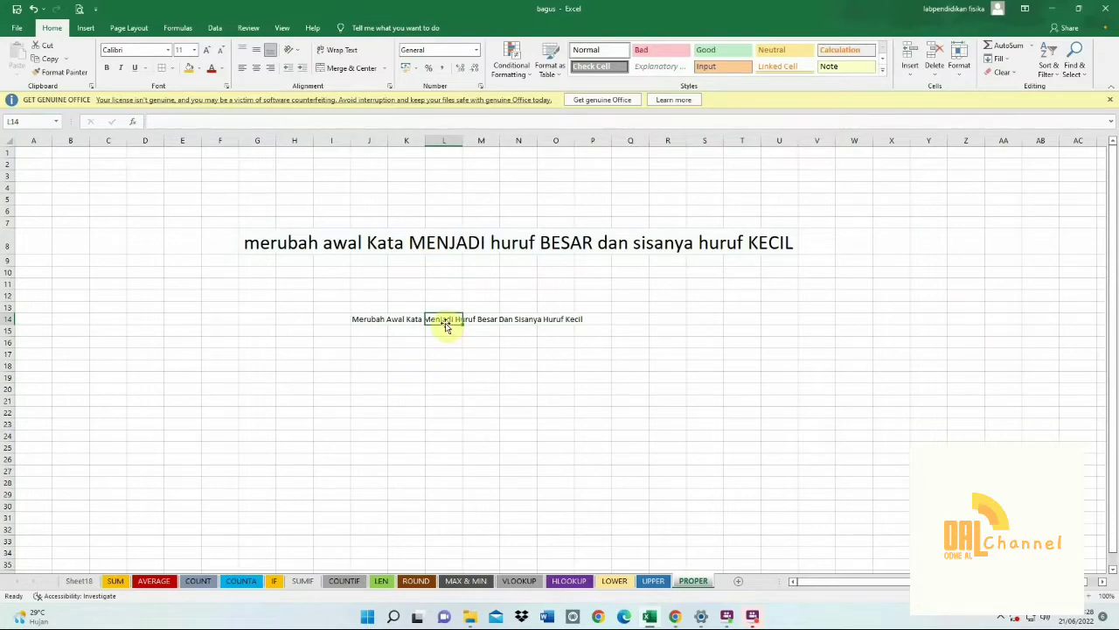
# Enlarge the font of the PROPER result in J14:P14 by several size increments
pyautogui.moveTo(370, 318); pyautogui.dragTo(595, 322)
pyautogui.click(208, 50)
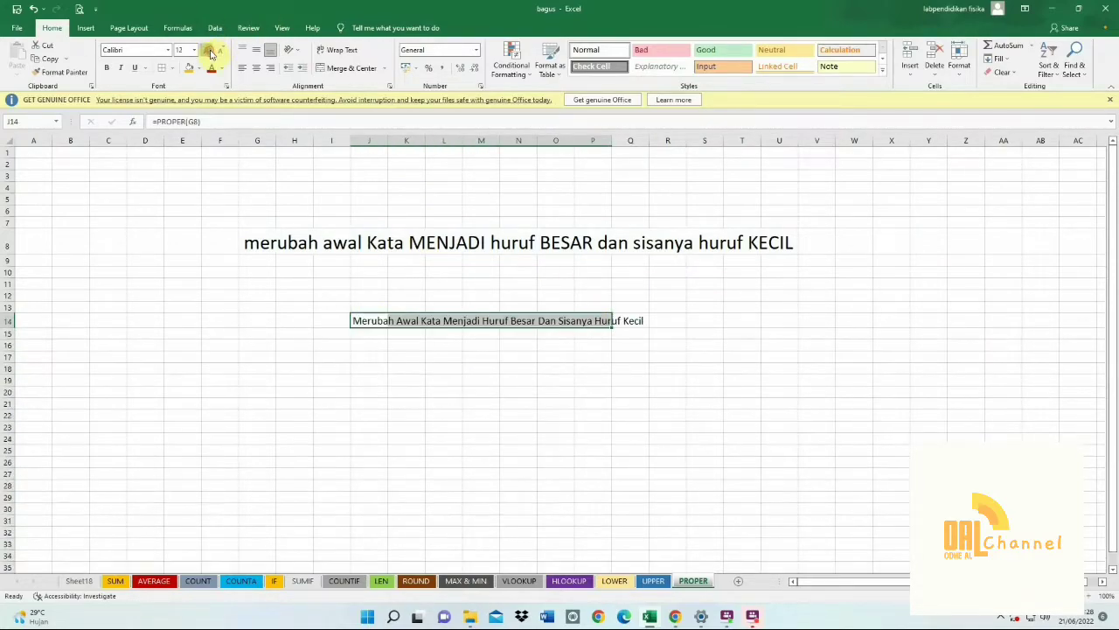
pyautogui.click(210, 50)
pyautogui.click(210, 50)
pyautogui.click(595, 421)
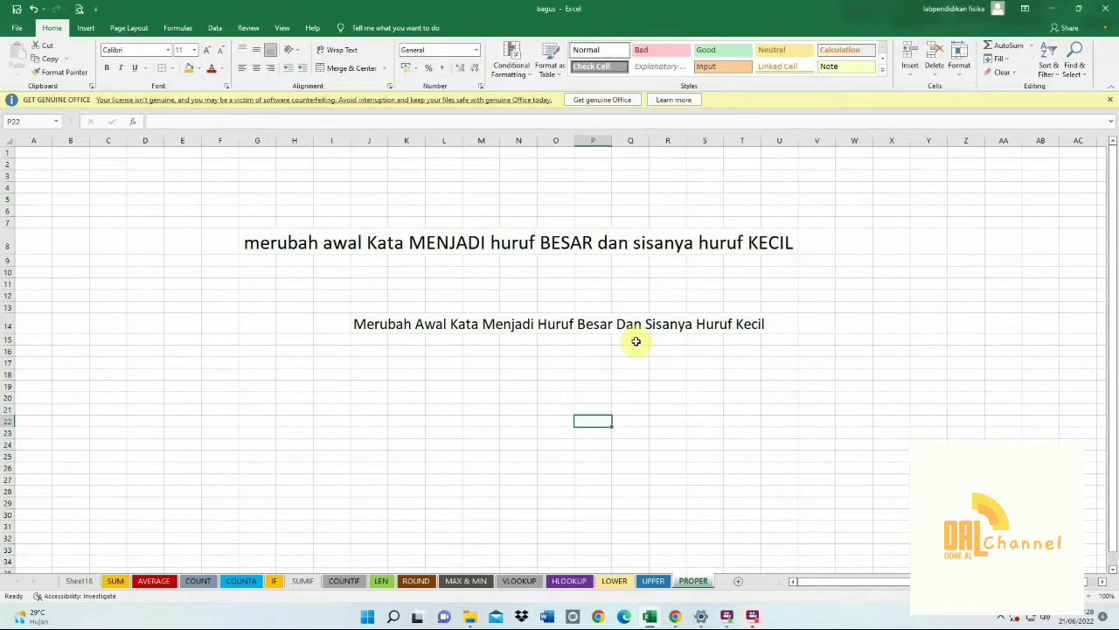
pyautogui.click(493, 380)
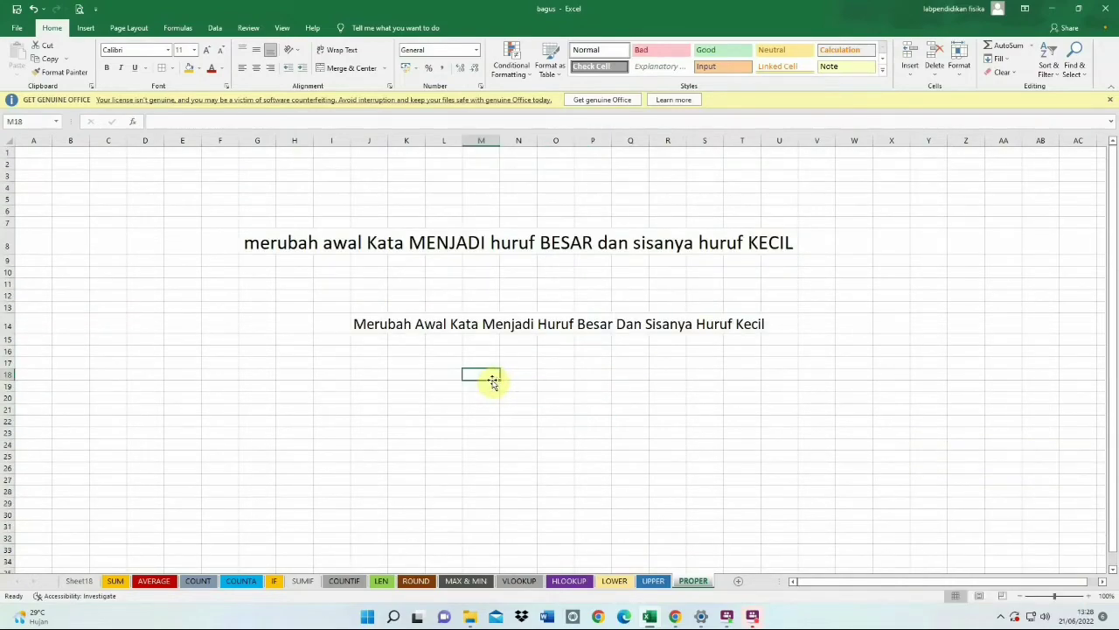